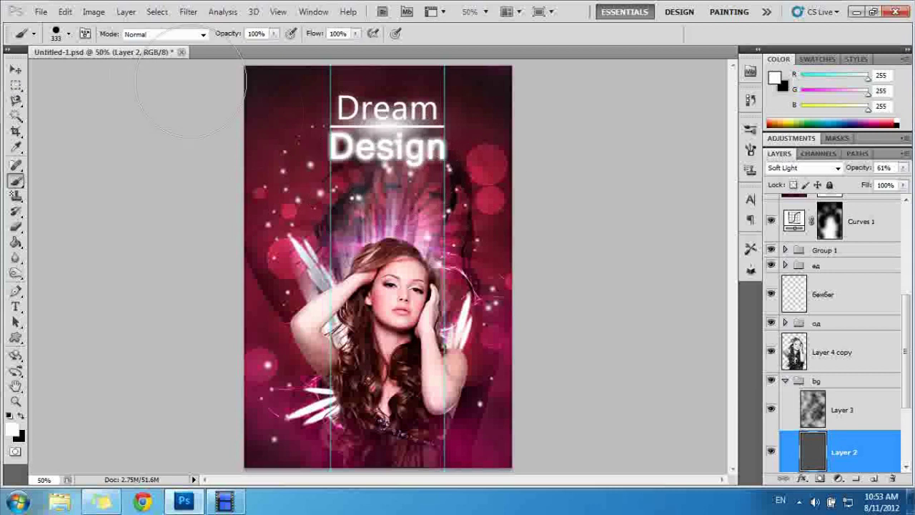
Make an 800 × 1200 px, 72 ppi document, unlock its Background as Layer 0, and fill it black
{"action": "left_click", "coordinate": [42, 12]}
{"action": "left_click", "coordinate": [58, 26]}
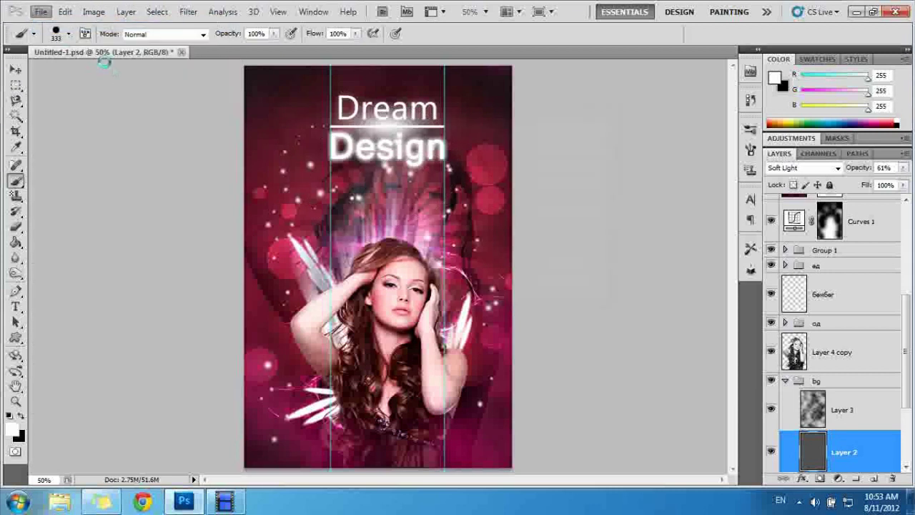
{"action": "left_click_drag", "start_coordinate": [351, 109], "coordinate": [271, 106]}
{"action": "double_click", "coordinate": [312, 182]}
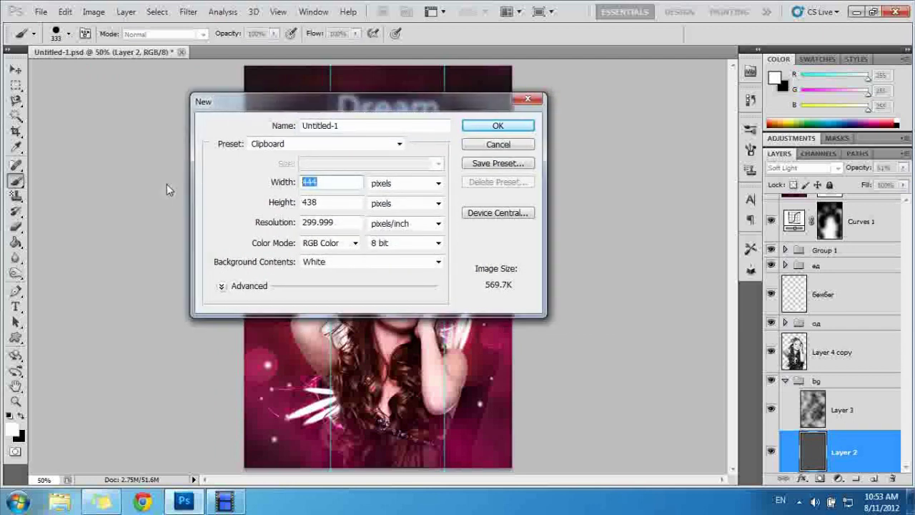
{"action": "type", "text": "12"}
{"action": "type", "text": "800"}
{"action": "double_click", "coordinate": [312, 203]}
{"action": "type", "text": "1200"}
{"action": "double_click", "coordinate": [352, 223]}
{"action": "type", "text": "72"}
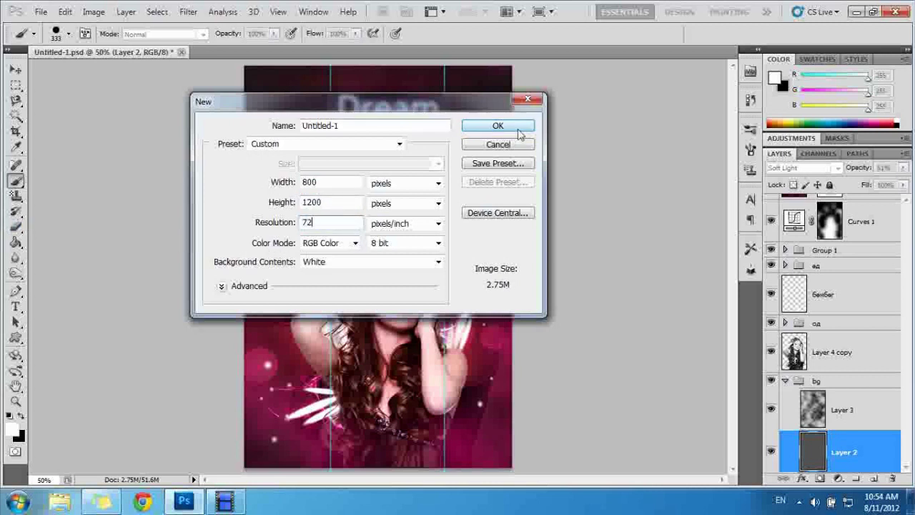
{"action": "left_click", "coordinate": [518, 127]}
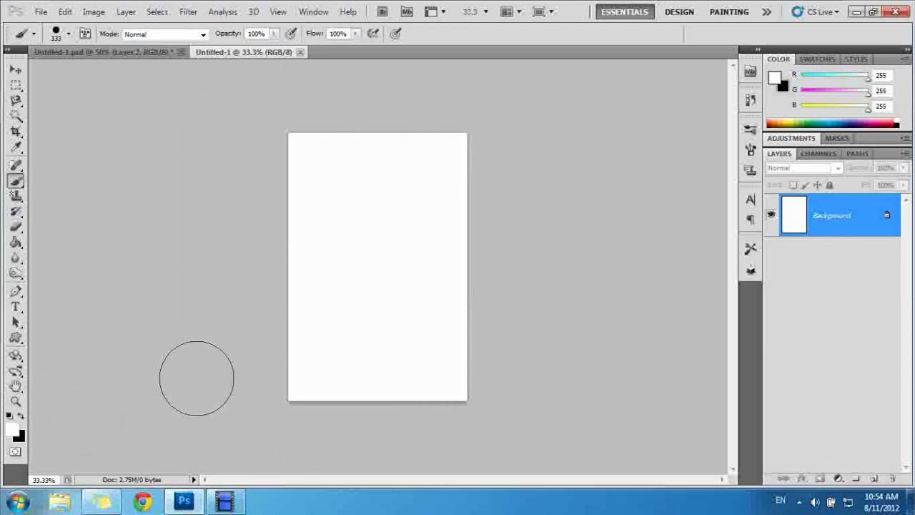
{"action": "left_click_drag", "start_coordinate": [886, 218], "coordinate": [892, 478]}
{"action": "key", "text": "ctrl+BackSpace"}
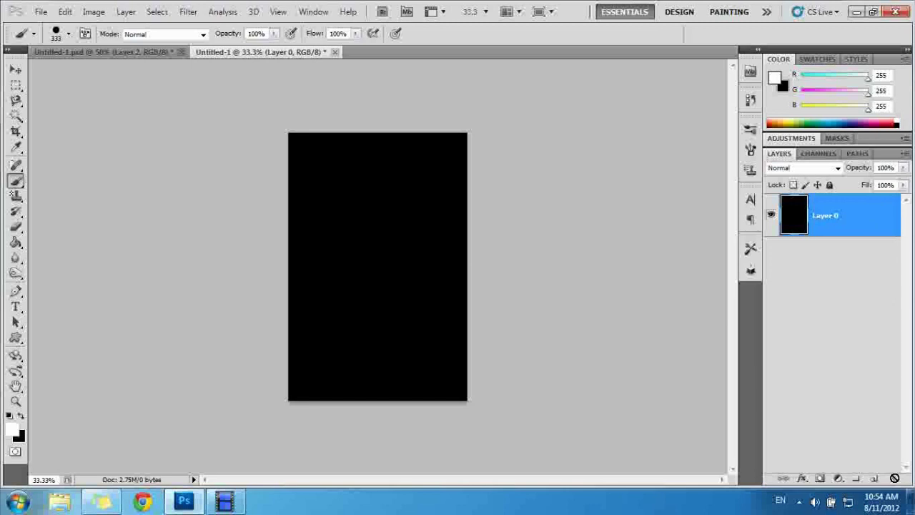
Add a Gradient Fill layer from the black-to-white preset with Radial style
{"action": "left_click", "coordinate": [839, 478]}
{"action": "left_click", "coordinate": [827, 224]}
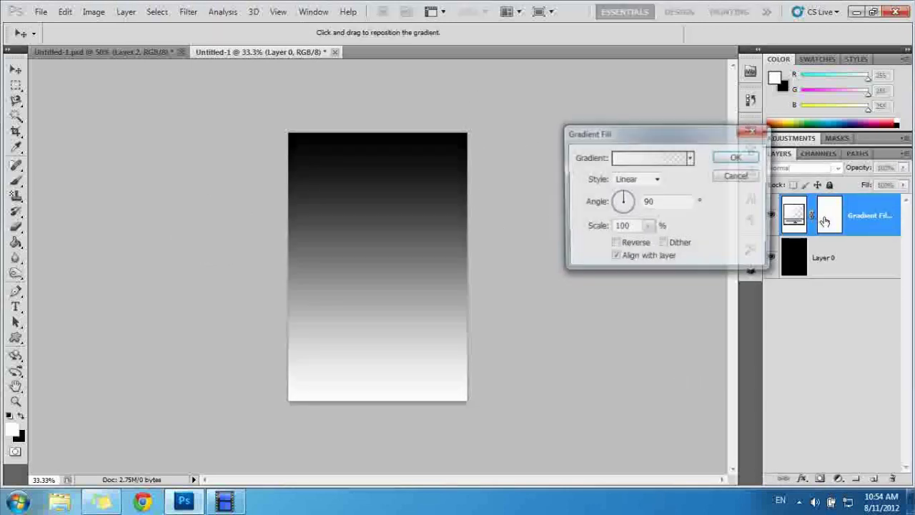
{"action": "left_click", "coordinate": [668, 159]}
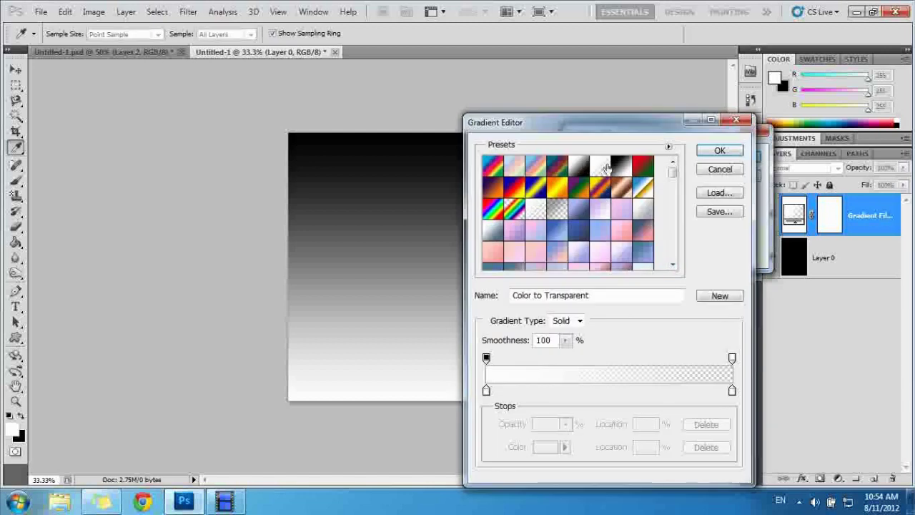
{"action": "left_click", "coordinate": [621, 166]}
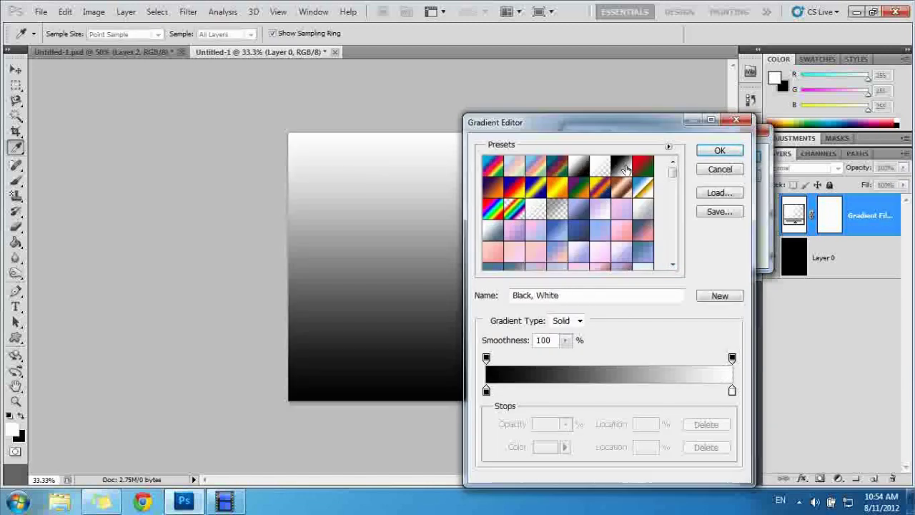
{"action": "double_click", "coordinate": [626, 169]}
{"action": "left_click", "coordinate": [595, 171]}
{"action": "left_click", "coordinate": [719, 150]}
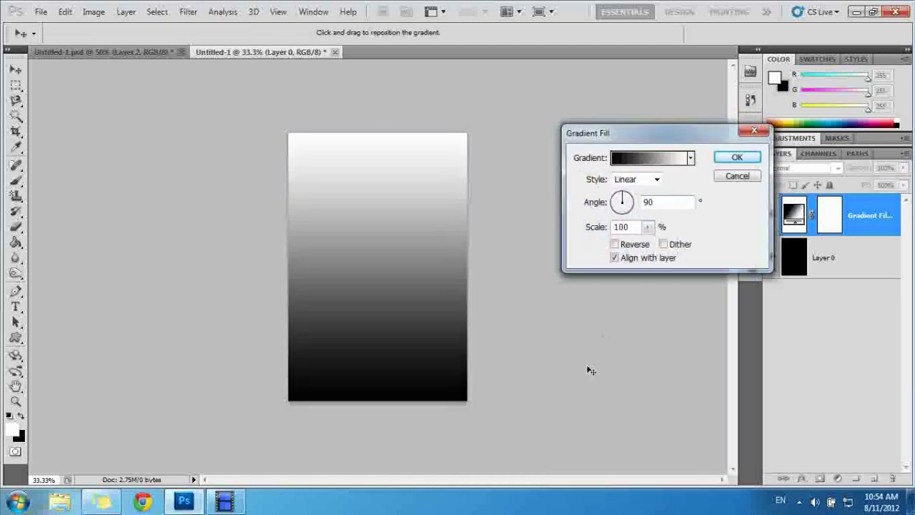
{"action": "left_click", "coordinate": [635, 180]}
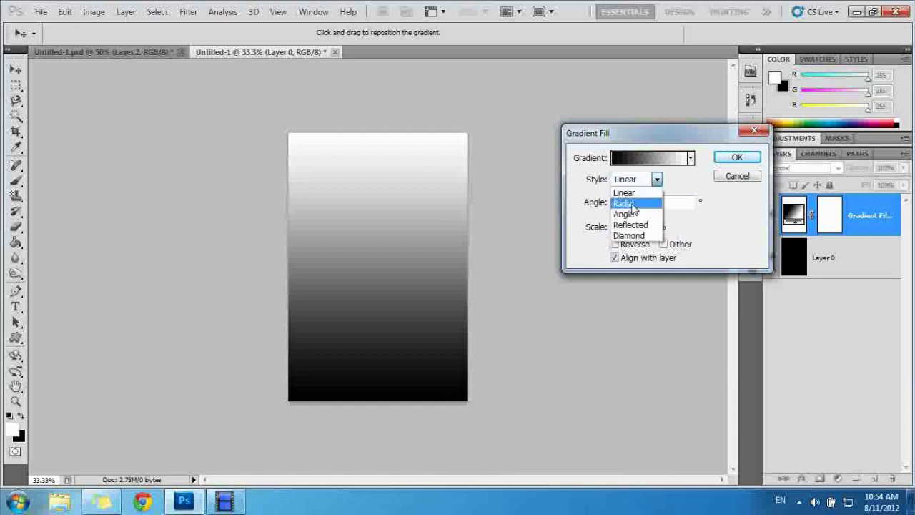
{"action": "left_click", "coordinate": [633, 206]}
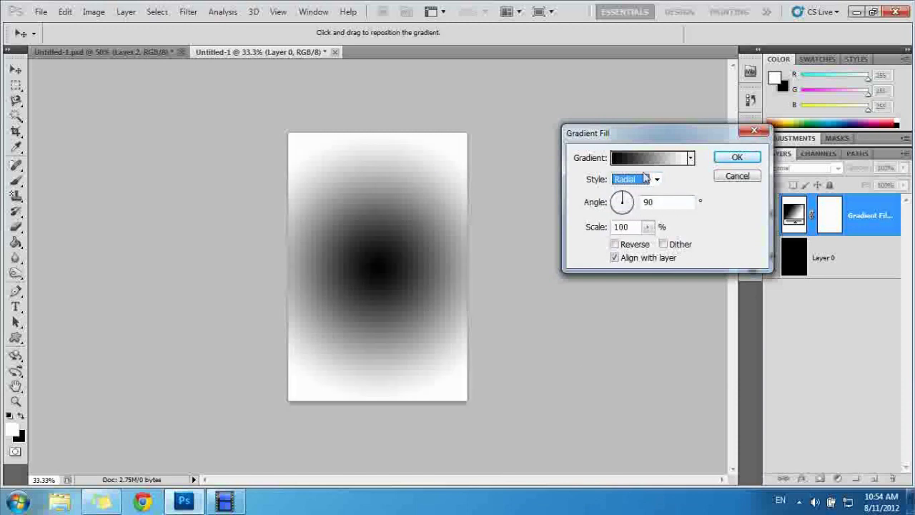
Set the gradient stops to strong pink and near-black, with 119% scale
{"action": "left_click", "coordinate": [639, 158]}
{"action": "double_click", "coordinate": [486, 390]}
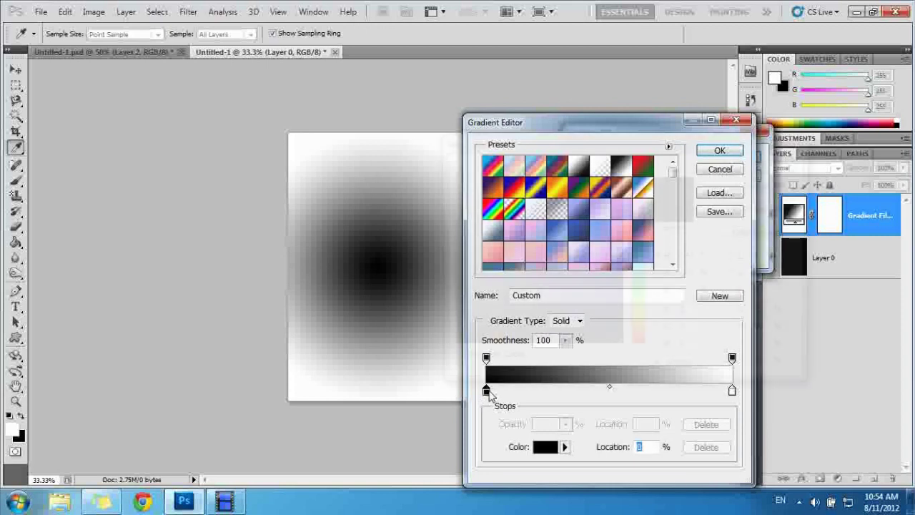
{"action": "mouse_move", "coordinate": [639, 238]}
{"action": "left_mouse_down"}
{"action": "mouse_move", "coordinate": [639, 185]}
{"action": "mouse_move", "coordinate": [605, 232]}
{"action": "left_mouse_up"}
{"action": "left_click", "coordinate": [602, 195]}
{"action": "left_click", "coordinate": [760, 166]}
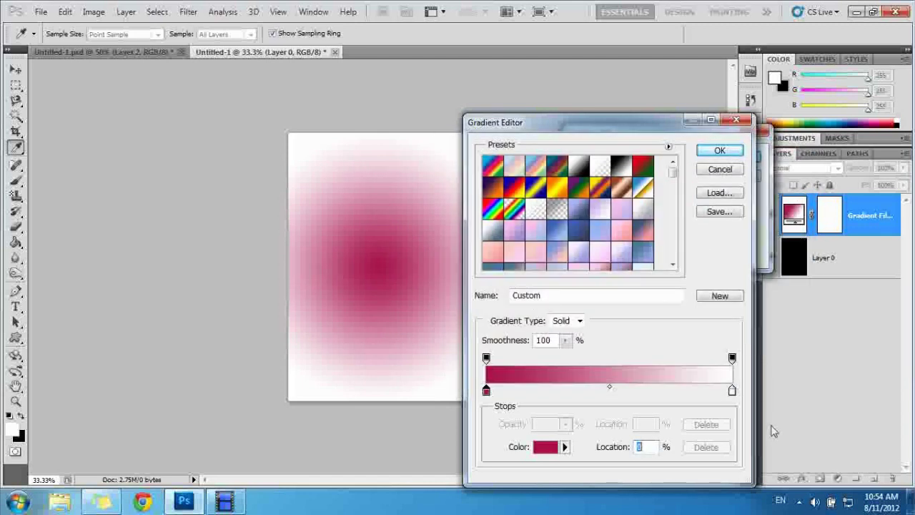
{"action": "double_click", "coordinate": [732, 391]}
{"action": "left_click_drag", "start_coordinate": [503, 303], "coordinate": [458, 321]}
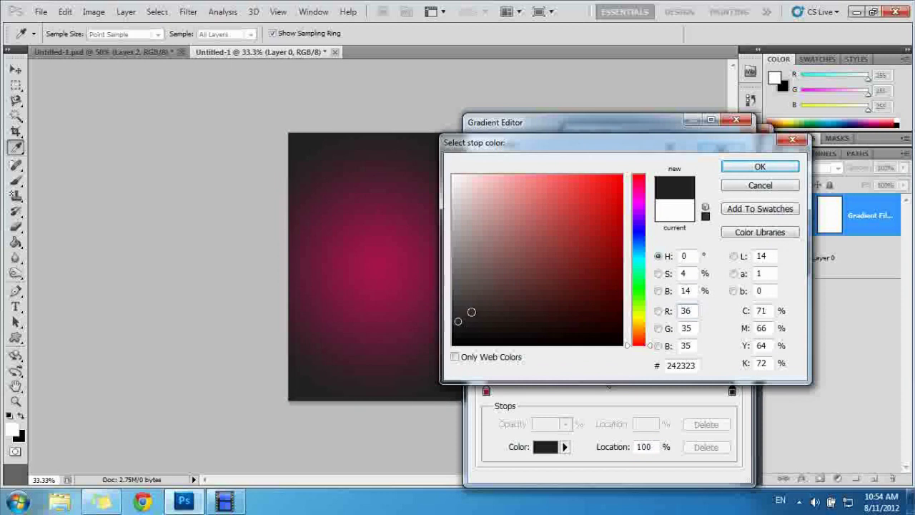
{"action": "left_click", "coordinate": [760, 165]}
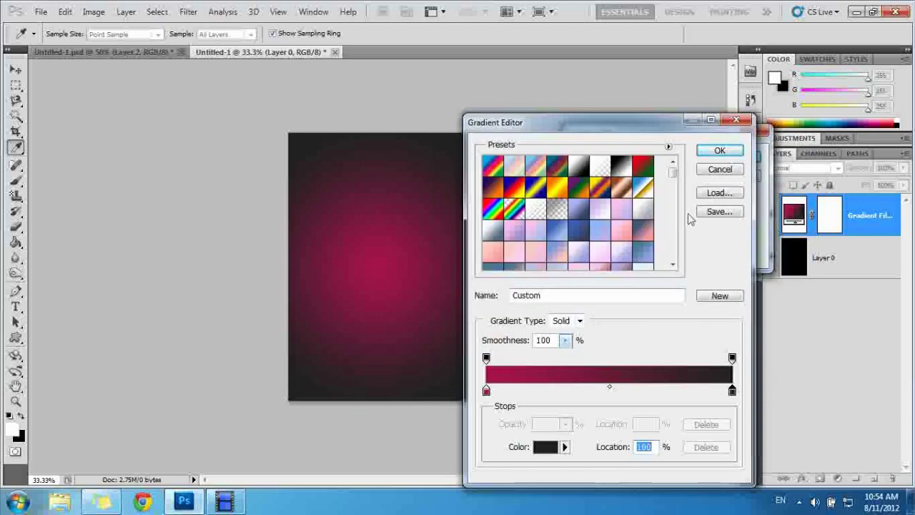
{"action": "left_click", "coordinate": [719, 150]}
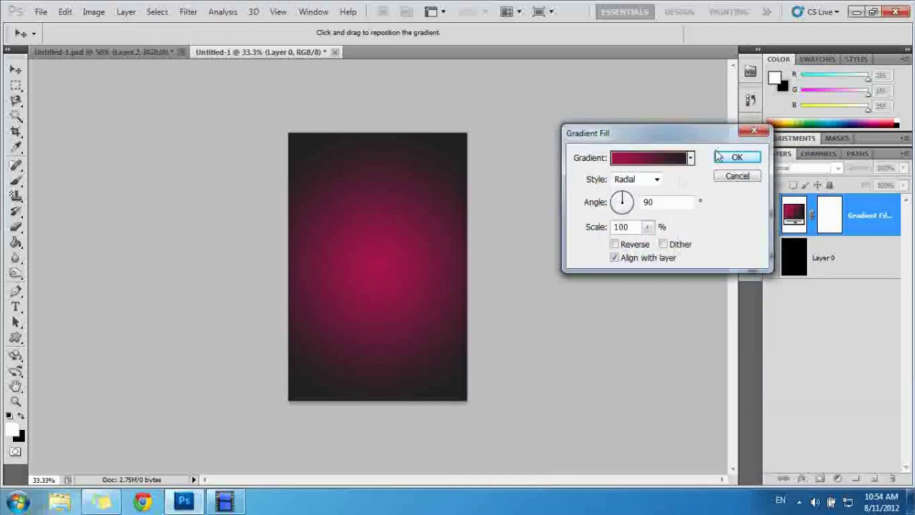
{"action": "left_click", "coordinate": [648, 226]}
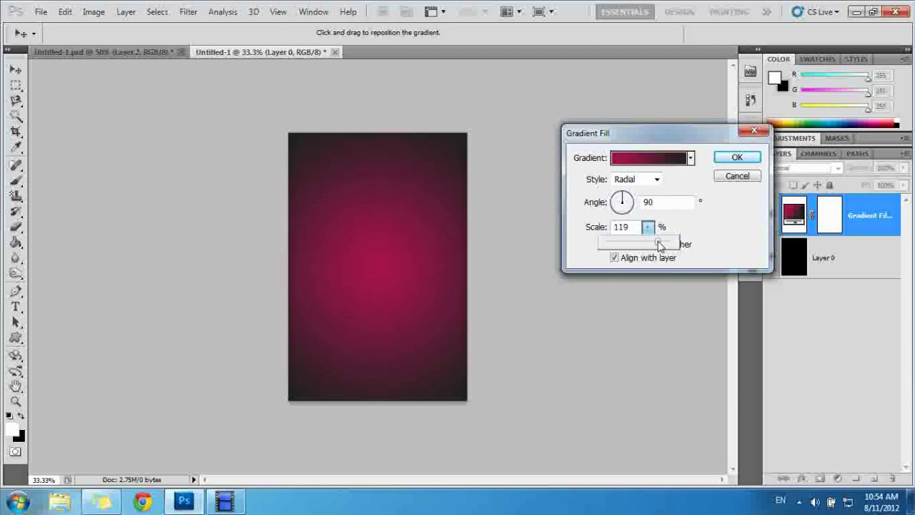
{"action": "left_click", "coordinate": [737, 157]}
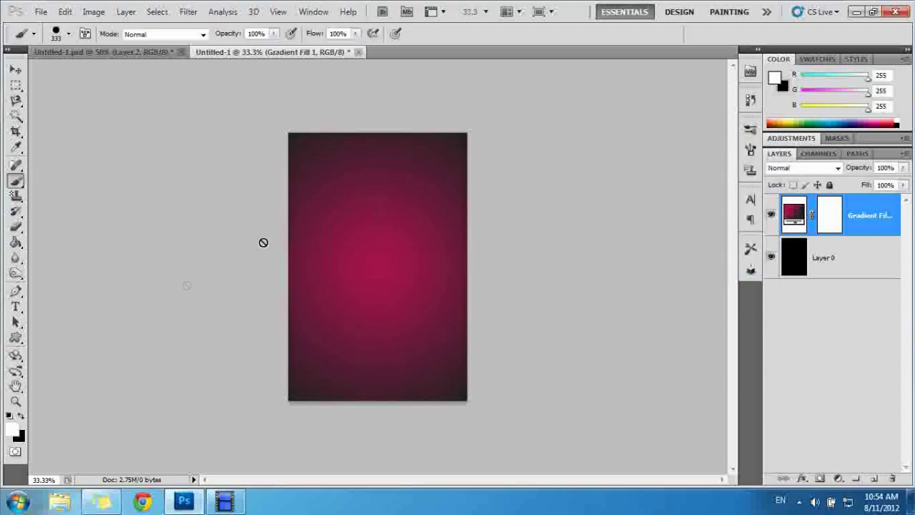
Zoom to 50%, open textura1.JPG, and select and copy the whole image
{"action": "left_click", "coordinate": [15, 402]}
{"action": "left_click", "coordinate": [350, 208]}
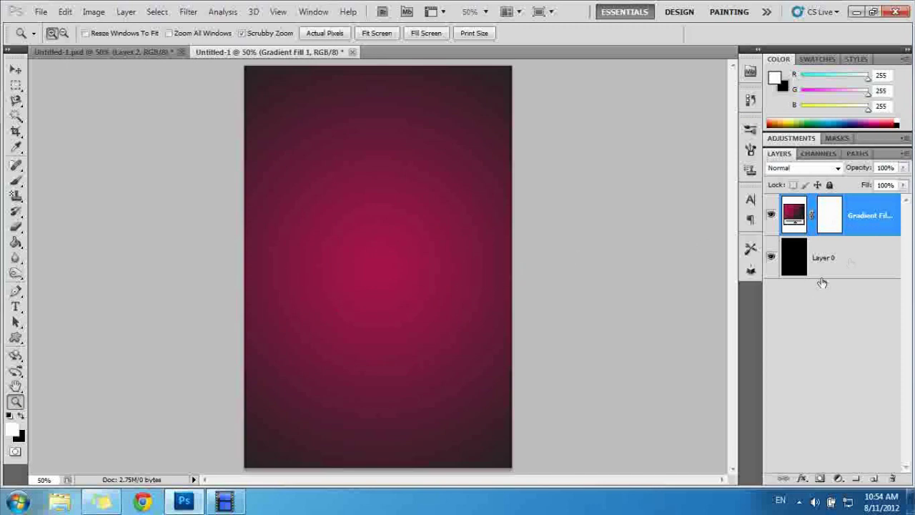
{"action": "left_click", "coordinate": [39, 12]}
{"action": "left_click", "coordinate": [51, 40]}
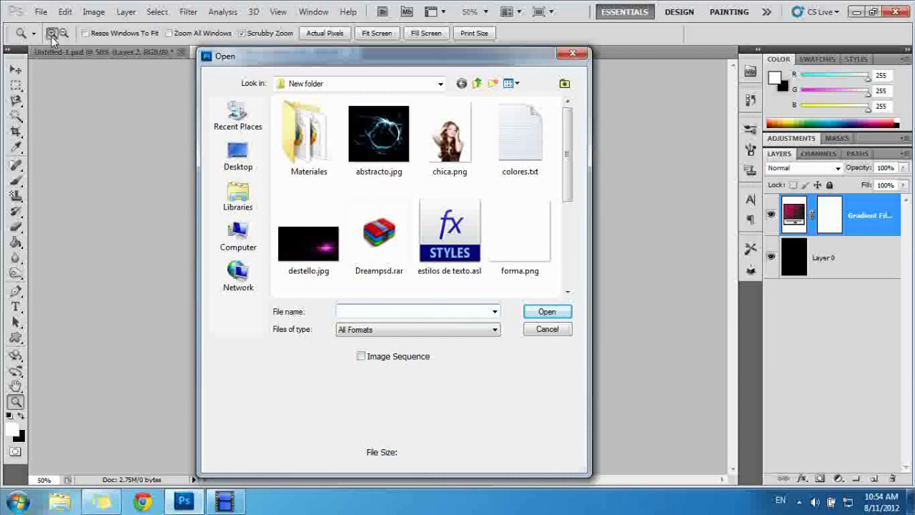
{"action": "scroll", "coordinate": [536, 186], "scroll_direction": "down", "scroll_amount": 3}
{"action": "left_click", "coordinate": [461, 166]}
{"action": "double_click", "coordinate": [461, 166]}
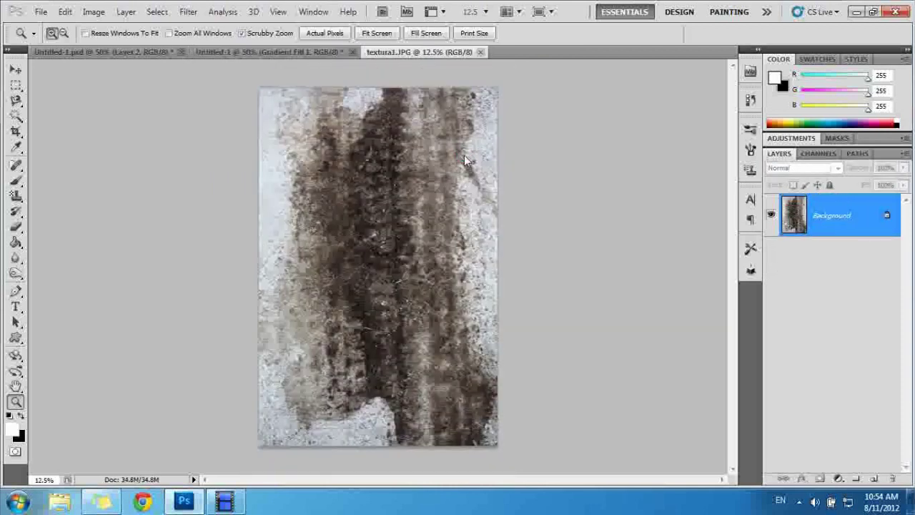
{"action": "key", "text": "ctrl+a"}
{"action": "key", "text": "ctrl+w"}
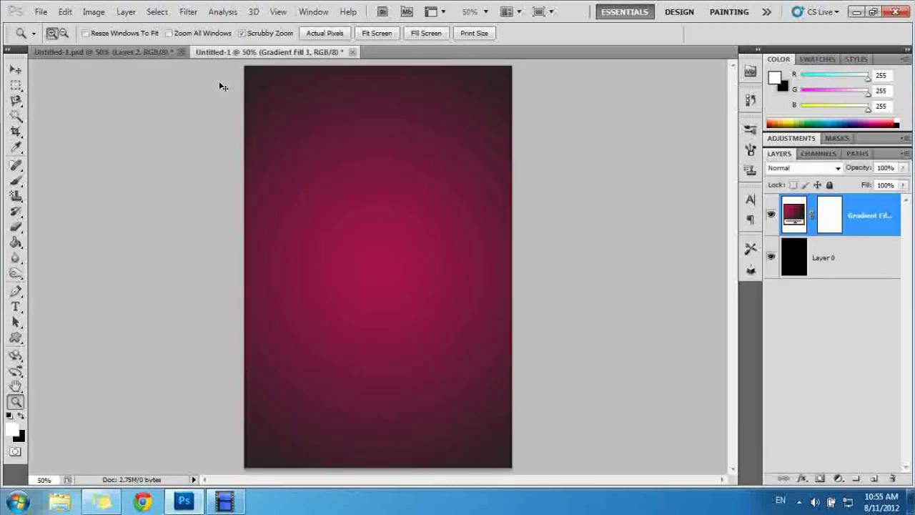
Paste the texture into the poster and scale it to cover the canvas
{"action": "key", "text": "ctrl+v"}
{"action": "key", "text": "ctrl+t"}
{"action": "mouse_move", "coordinate": [245, 66]}
{"action": "left_mouse_down"}
{"action": "mouse_move", "coordinate": [259, 103]}
{"action": "mouse_move", "coordinate": [267, 94]}
{"action": "left_mouse_up"}
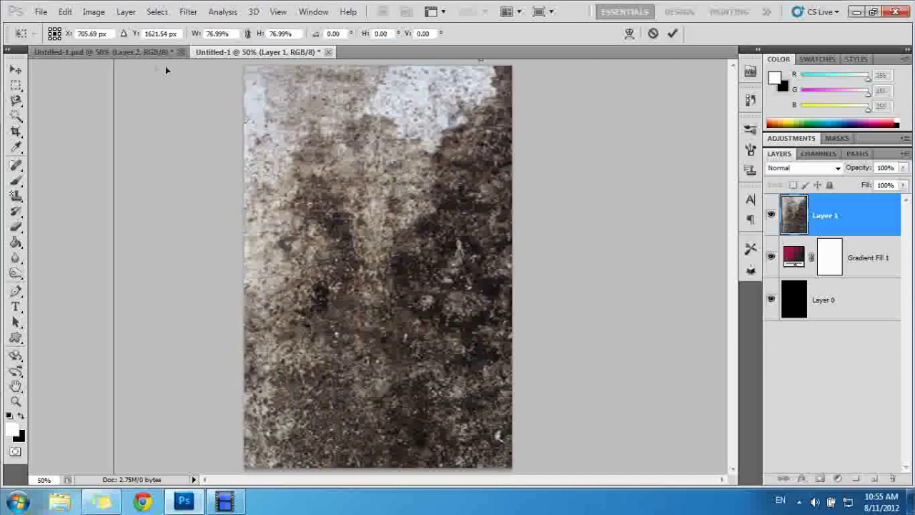
{"action": "mouse_move", "coordinate": [172, 149]}
{"action": "left_mouse_down"}
{"action": "mouse_move", "coordinate": [584, 432]}
{"action": "mouse_move", "coordinate": [193, 154]}
{"action": "mouse_move", "coordinate": [391, 374]}
{"action": "mouse_move", "coordinate": [281, 170]}
{"action": "left_mouse_up"}
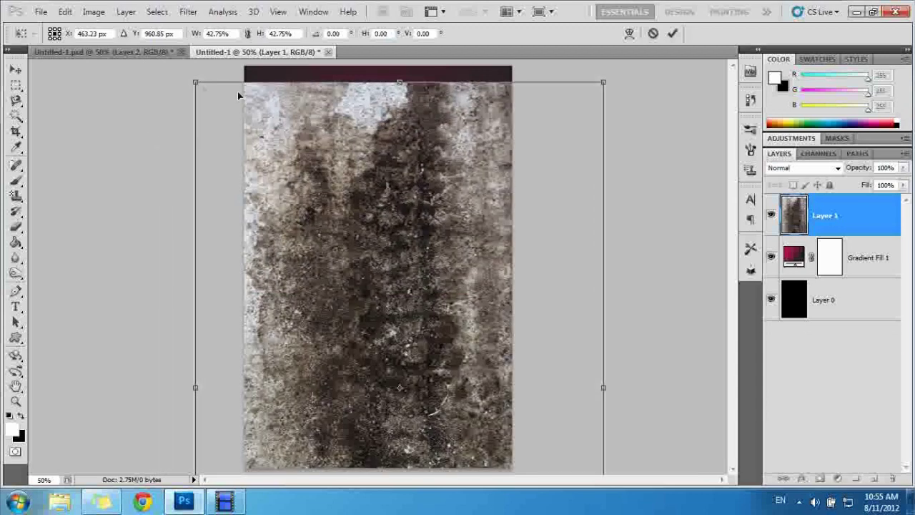
{"action": "mouse_move", "coordinate": [219, 118]}
{"action": "left_mouse_down"}
{"action": "mouse_move", "coordinate": [316, 262]}
{"action": "mouse_move", "coordinate": [336, 161]}
{"action": "left_mouse_up"}
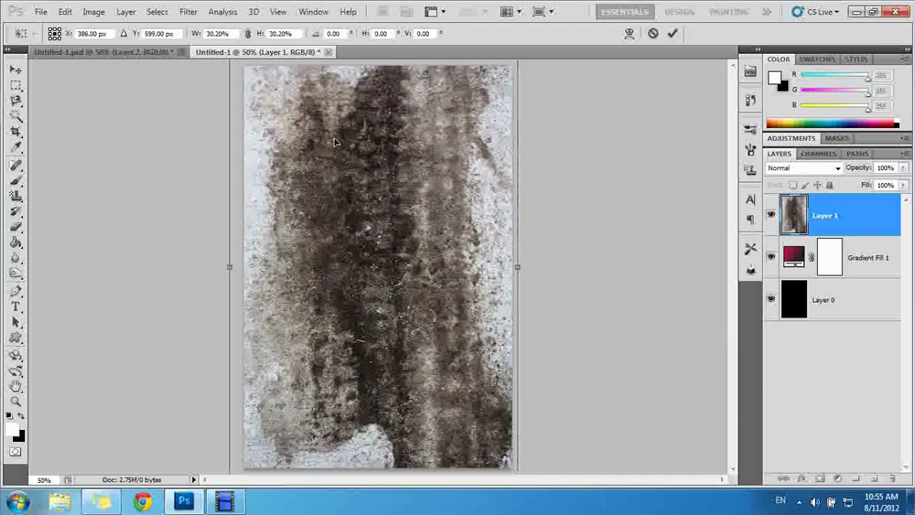
{"action": "key", "text": "z"}
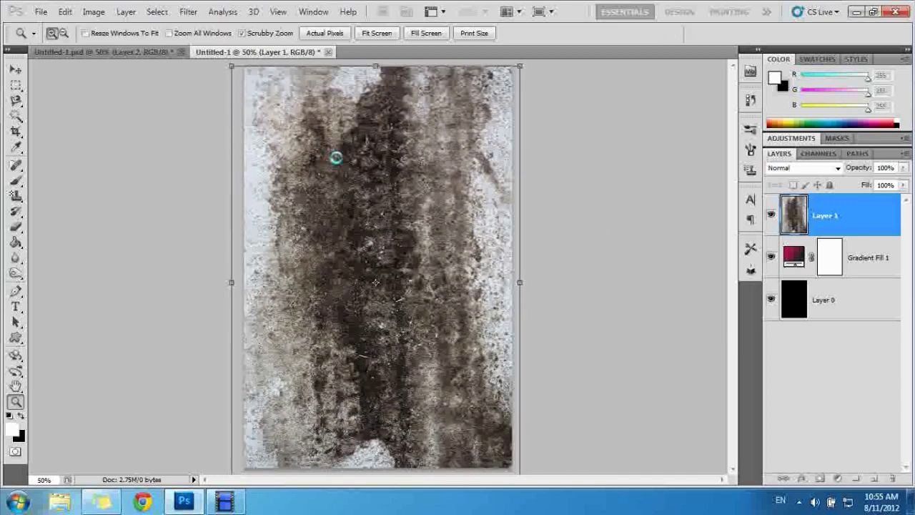
Set the texture layer to Overlay blending at 29% opacity
{"action": "left_click", "coordinate": [818, 171]}
{"action": "left_click", "coordinate": [818, 172]}
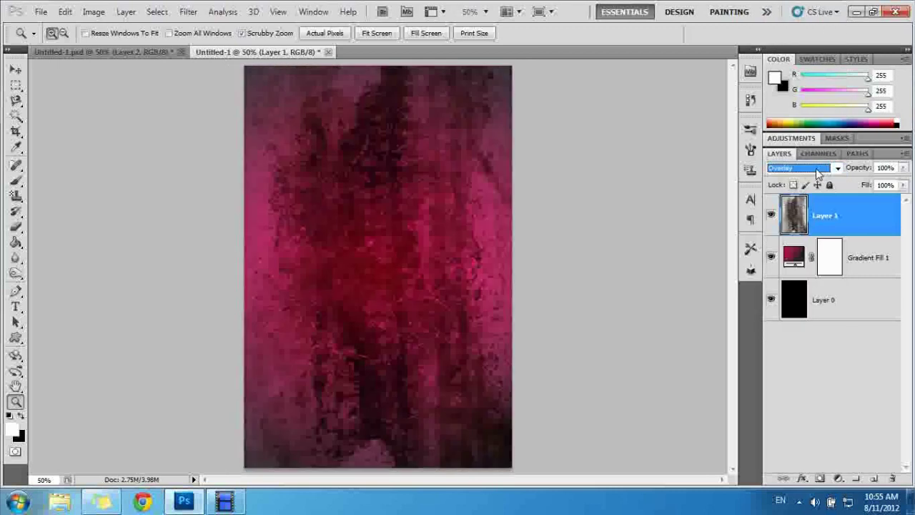
{"action": "left_click", "coordinate": [903, 167]}
{"action": "left_click_drag", "start_coordinate": [902, 184], "coordinate": [858, 186]}
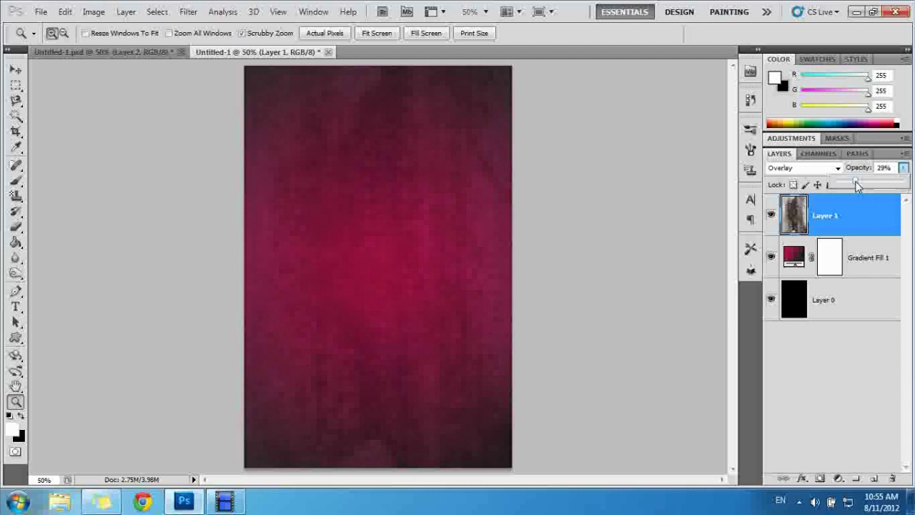
{"action": "left_click", "coordinate": [41, 11]}
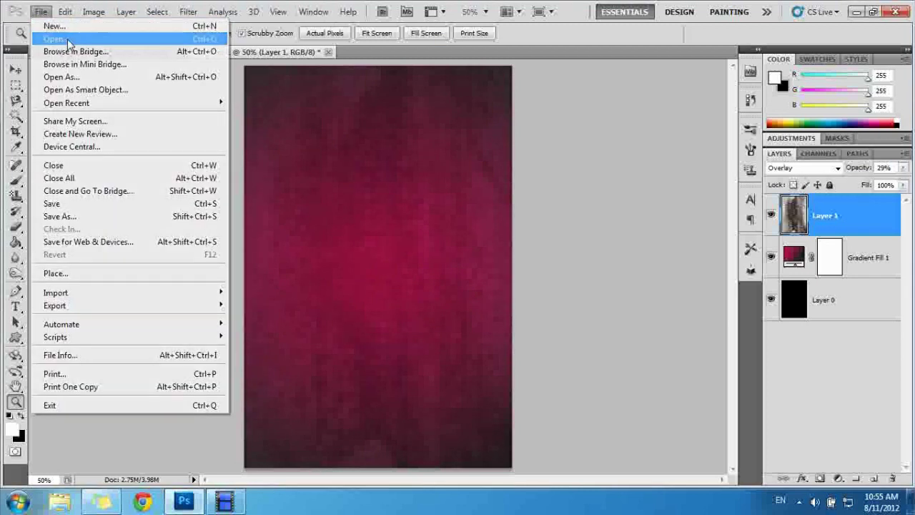
Open textura2.jpg, copy the whole image, and close it
{"action": "left_click", "coordinate": [72, 37]}
{"action": "scroll", "coordinate": [430, 193], "scroll_direction": "down", "scroll_amount": 3}
{"action": "double_click", "coordinate": [511, 136]}
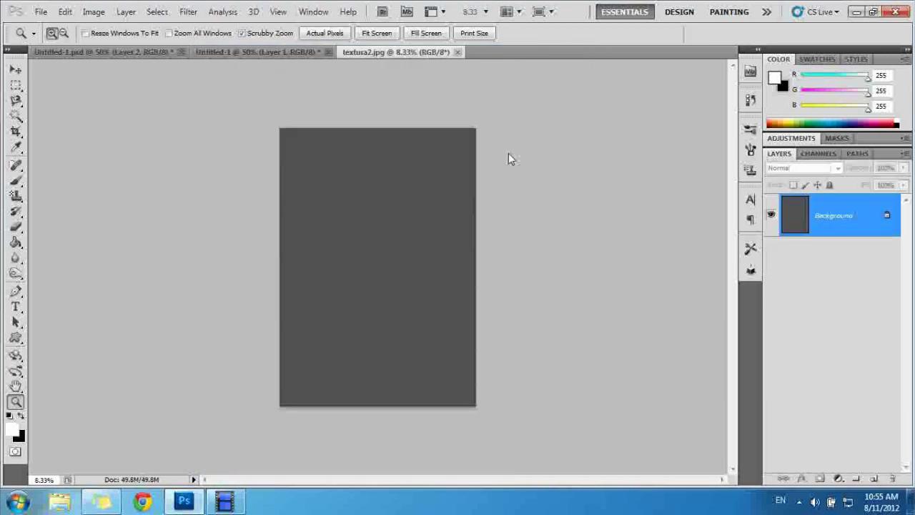
{"action": "key", "text": "ctrl+a"}
{"action": "key", "text": "ctrl+w"}
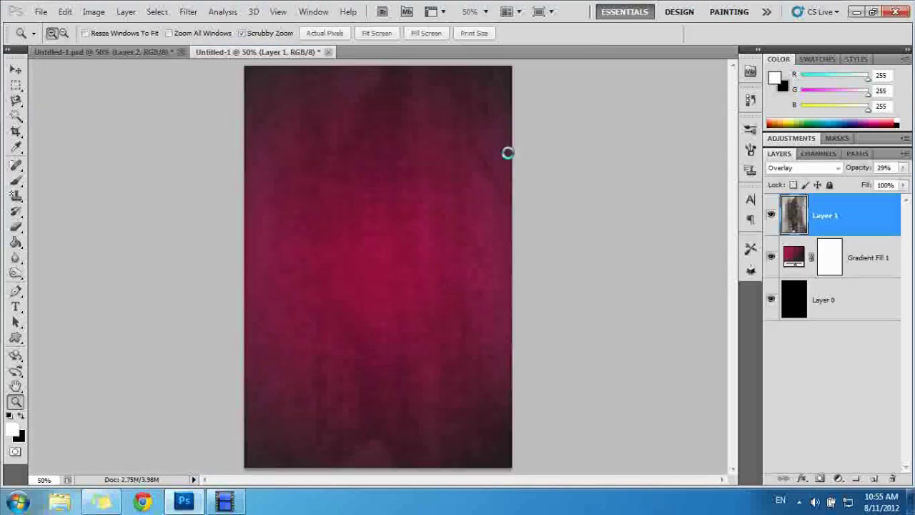
Paste the texture as Layer 2 and stretch it to cover the whole canvas
{"action": "key", "text": "ctrl+v"}
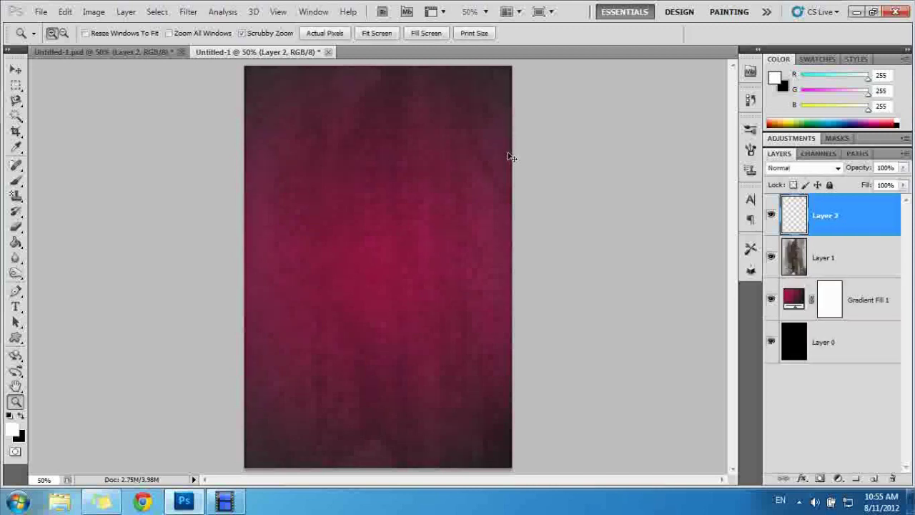
{"action": "key", "text": "ctrl+t"}
{"action": "mouse_move", "coordinate": [245, 67]}
{"action": "left_mouse_down"}
{"action": "mouse_move", "coordinate": [489, 249]}
{"action": "mouse_move", "coordinate": [172, 71]}
{"action": "mouse_move", "coordinate": [470, 306]}
{"action": "mouse_move", "coordinate": [542, 399]}
{"action": "mouse_move", "coordinate": [322, 131]}
{"action": "mouse_move", "coordinate": [188, 100]}
{"action": "left_mouse_up"}
{"action": "mouse_move", "coordinate": [122, 66]}
{"action": "left_mouse_down"}
{"action": "mouse_move", "coordinate": [250, 131]}
{"action": "mouse_move", "coordinate": [470, 276]}
{"action": "mouse_move", "coordinate": [453, 408]}
{"action": "mouse_move", "coordinate": [303, 122]}
{"action": "mouse_move", "coordinate": [214, 84]}
{"action": "mouse_move", "coordinate": [414, 280]}
{"action": "mouse_move", "coordinate": [498, 398]}
{"action": "left_mouse_up"}
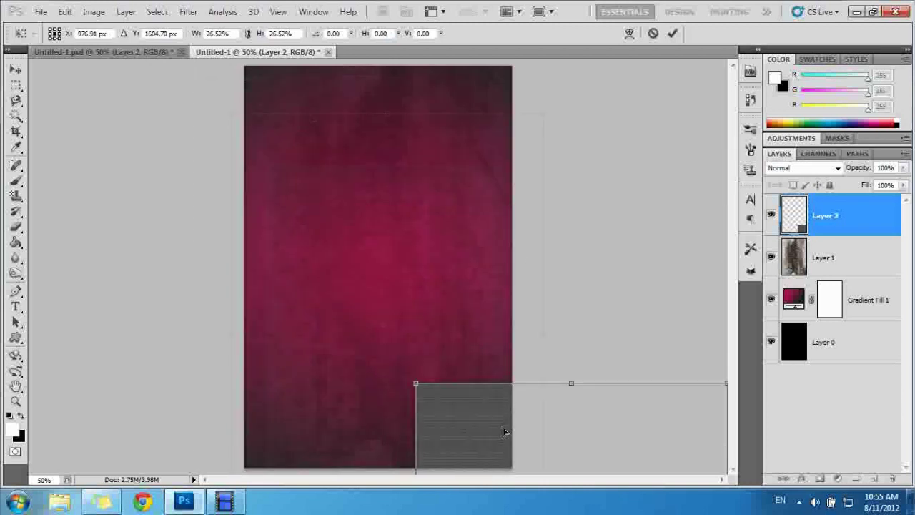
{"action": "left_click_drag", "start_coordinate": [504, 431], "coordinate": [306, 100]}
{"action": "key", "text": "z"}
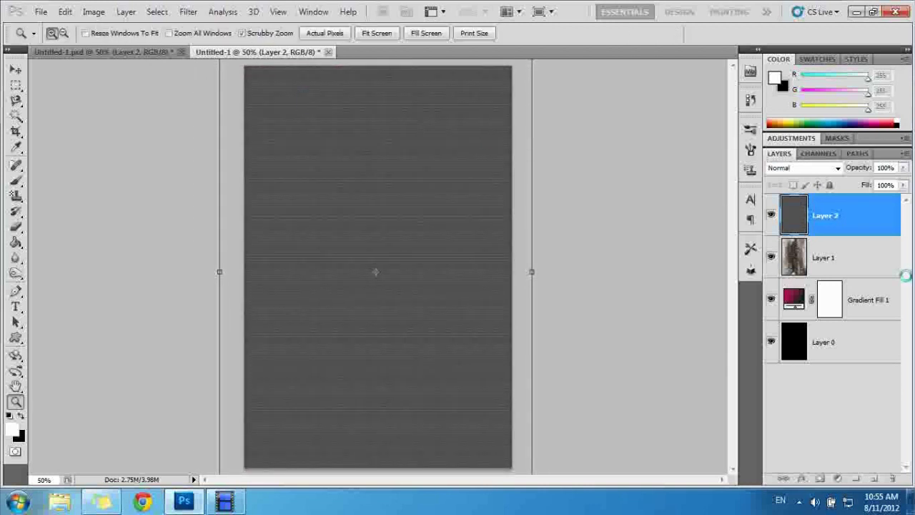
Blend Layer 2 in Overlay and reset colours to black and white
{"action": "left_click", "coordinate": [837, 168]}
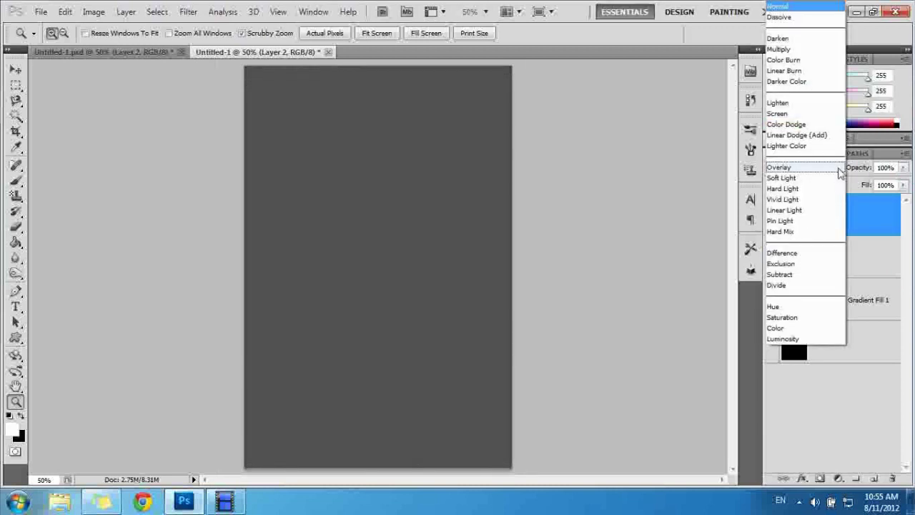
{"action": "left_click", "coordinate": [810, 168]}
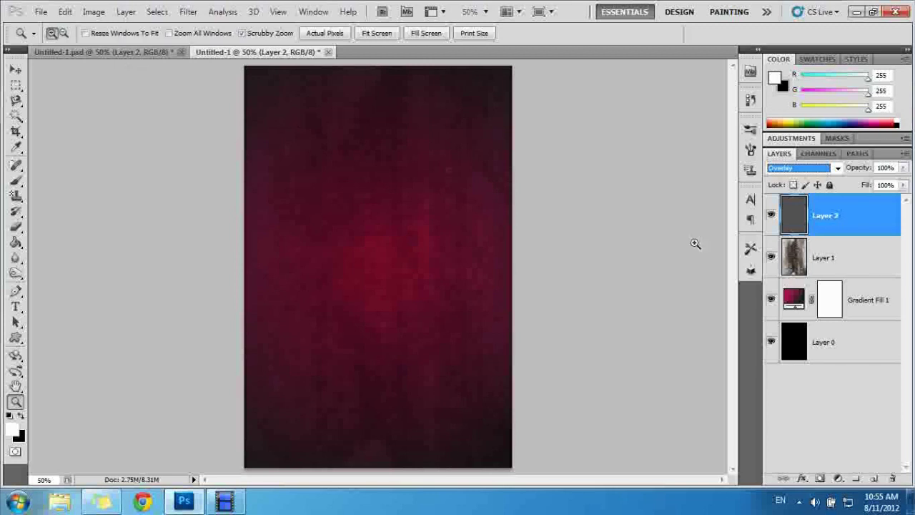
{"action": "left_click", "coordinate": [20, 416]}
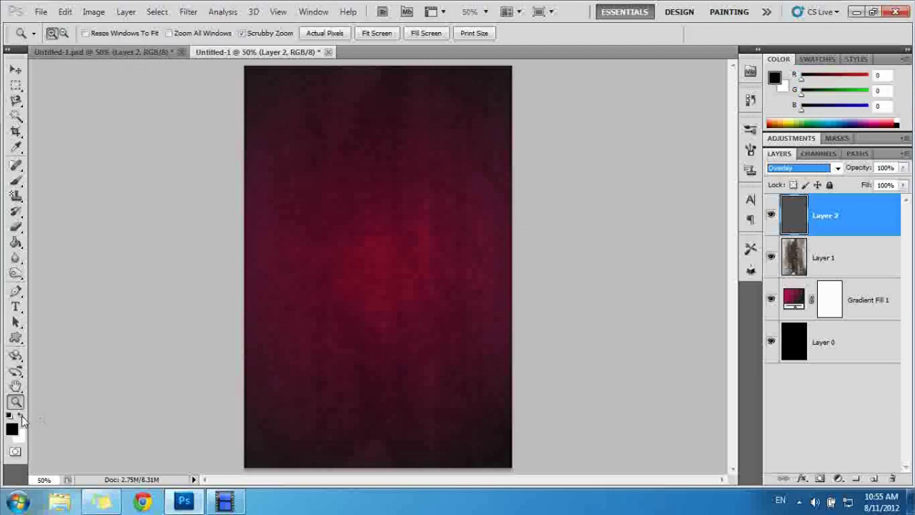
Render Clouds on a new layer in Overlay at 21% opacity, then group Layer 3 through Layer 0
{"action": "left_click", "coordinate": [875, 478]}
{"action": "left_click", "coordinate": [188, 11]}
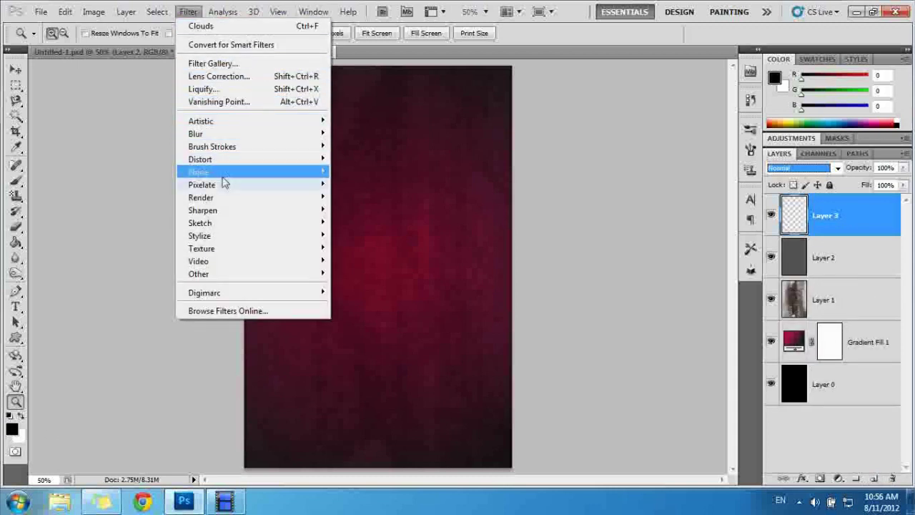
{"action": "mouse_move", "coordinate": [201, 197]}
{"action": "left_click", "coordinate": [341, 198]}
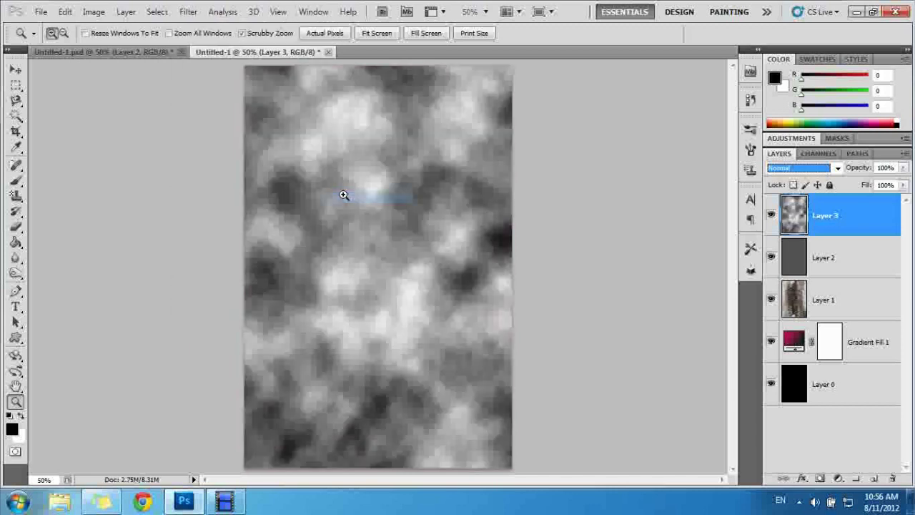
{"action": "left_click", "coordinate": [835, 169]}
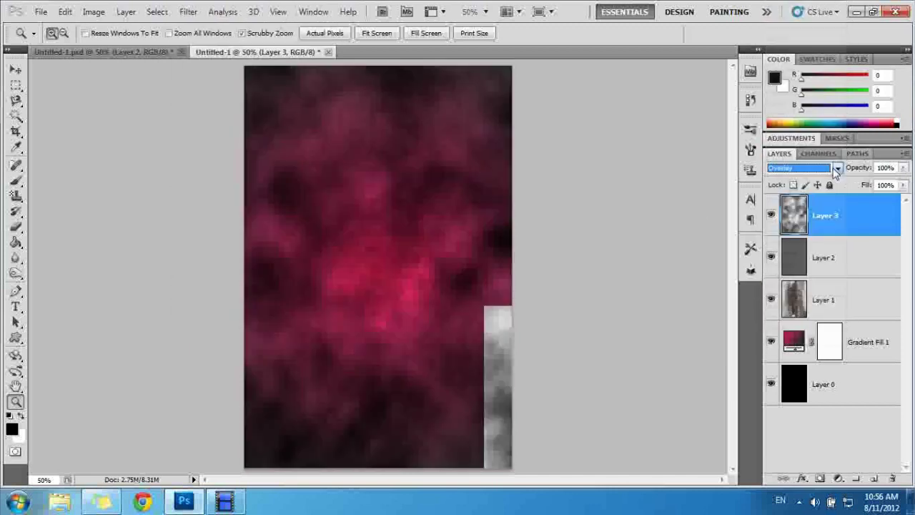
{"action": "left_click_drag", "start_coordinate": [903, 167], "coordinate": [873, 184]}
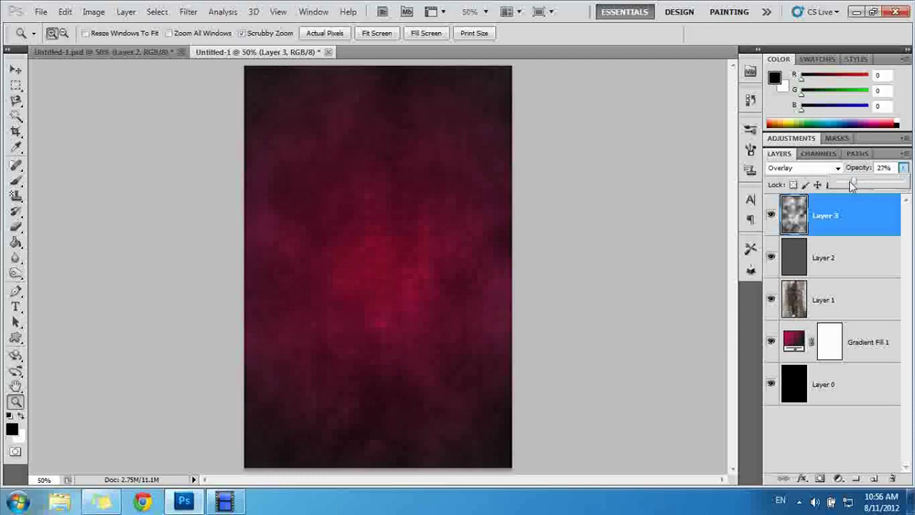
{"action": "left_click", "coordinate": [841, 386], "text": "shift"}
{"action": "key", "text": "ctrl+g"}
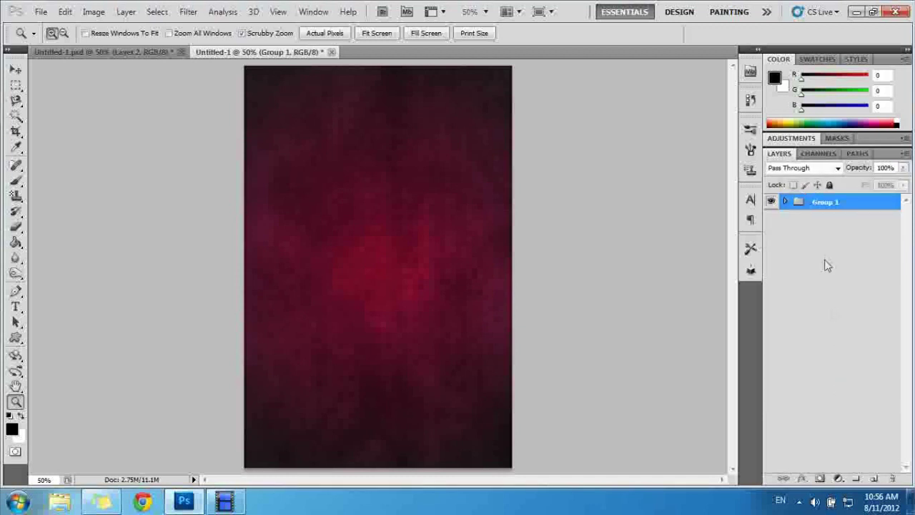
Rename Group 1 to BG, then open chica.png and copy the whole cut-out woman
{"action": "double_click", "coordinate": [828, 203]}
{"action": "type", "text": "BG"}
{"action": "key", "text": "Return"}
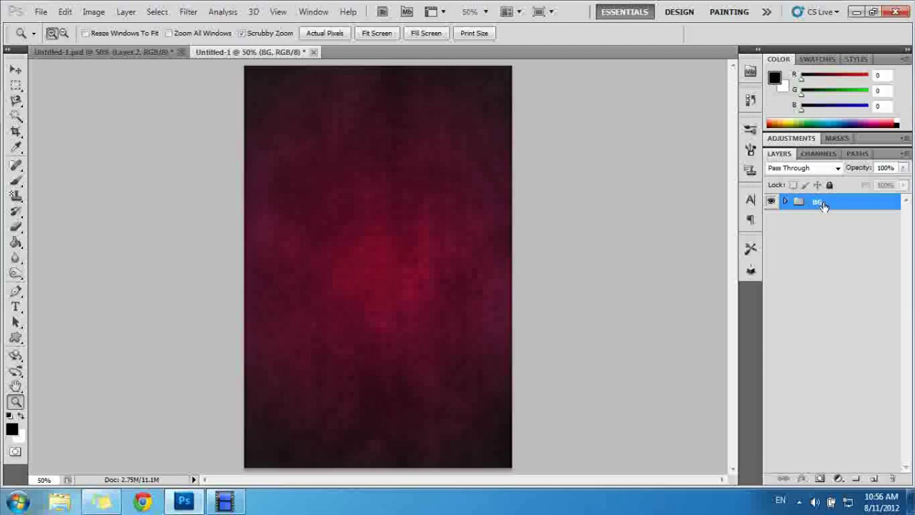
{"action": "left_click", "coordinate": [40, 13]}
{"action": "left_click", "coordinate": [64, 38]}
{"action": "left_click_drag", "start_coordinate": [566, 140], "coordinate": [583, 226]}
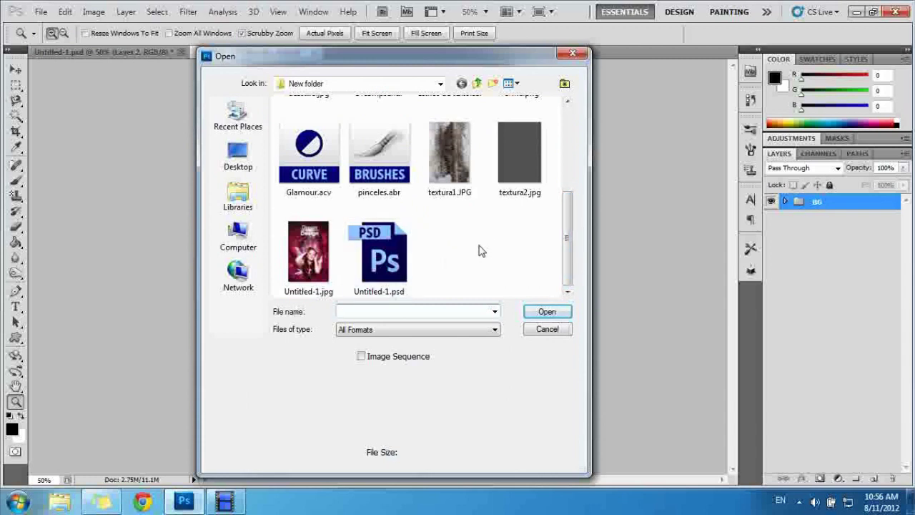
{"action": "left_click_drag", "start_coordinate": [565, 218], "coordinate": [565, 147]}
{"action": "left_click", "coordinate": [439, 126]}
{"action": "double_click", "coordinate": [439, 126]}
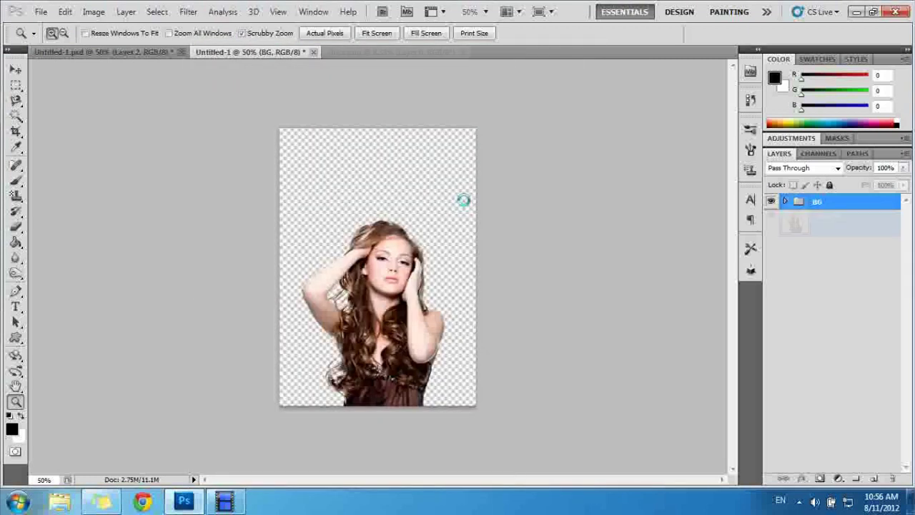
{"action": "key", "text": "ctrl+a"}
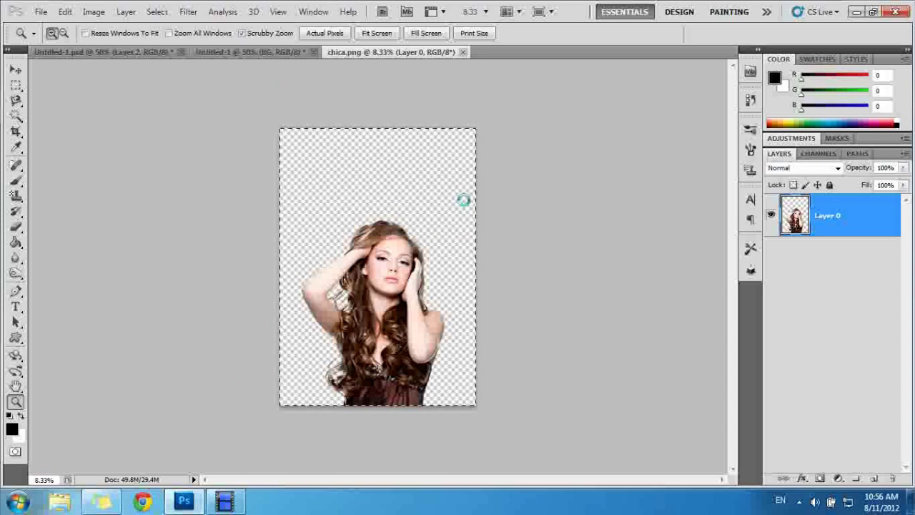
{"action": "key", "text": "ctrl+w"}
Paste the woman as Layer 4, scale her to about 23.75% at bottom centre, and duplicate the layer
{"action": "key", "text": "ctrl+v"}
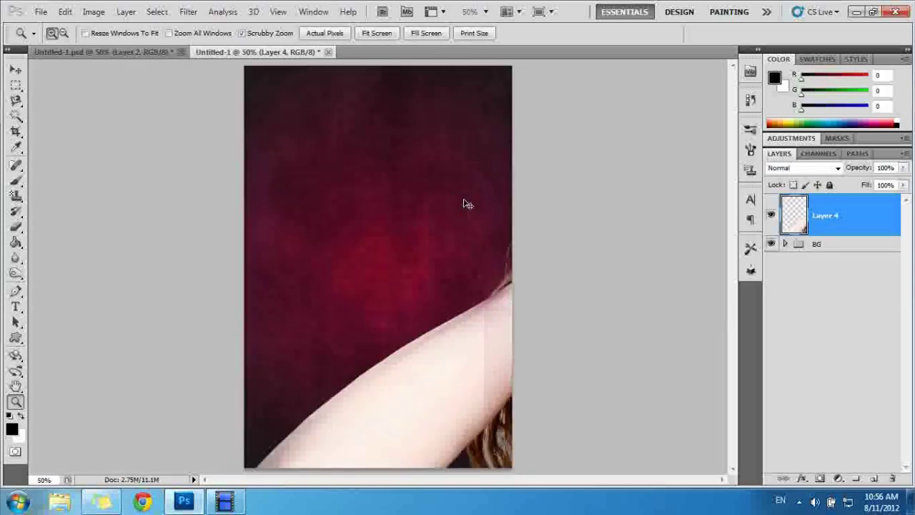
{"action": "key", "text": "ctrl+t"}
{"action": "mouse_move", "coordinate": [243, 64]}
{"action": "left_mouse_down"}
{"action": "mouse_move", "coordinate": [186, 68]}
{"action": "mouse_move", "coordinate": [578, 374]}
{"action": "left_mouse_up"}
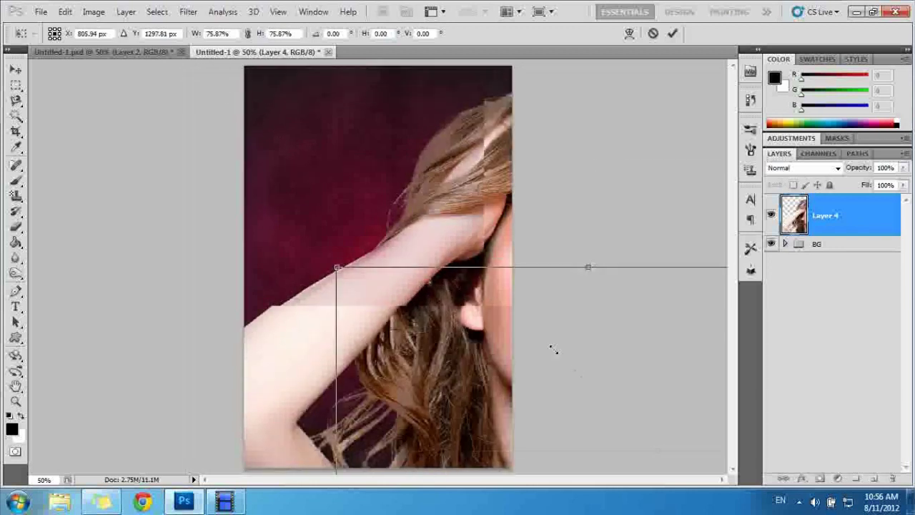
{"action": "left_click_drag", "start_coordinate": [589, 467], "coordinate": [342, 131]}
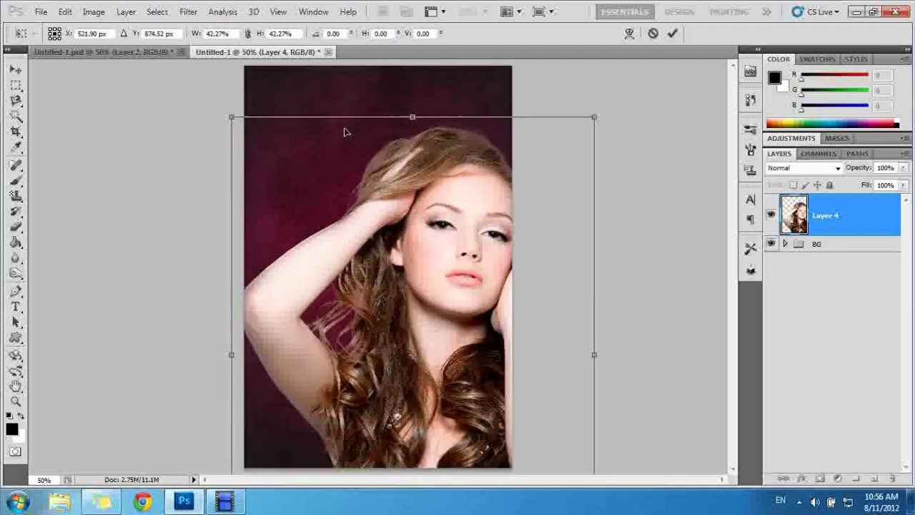
{"action": "left_click_drag", "start_coordinate": [230, 115], "coordinate": [398, 327]}
{"action": "mouse_move", "coordinate": [454, 374]}
{"action": "left_mouse_down"}
{"action": "mouse_move", "coordinate": [365, 264]}
{"action": "mouse_move", "coordinate": [344, 272]}
{"action": "left_mouse_up"}
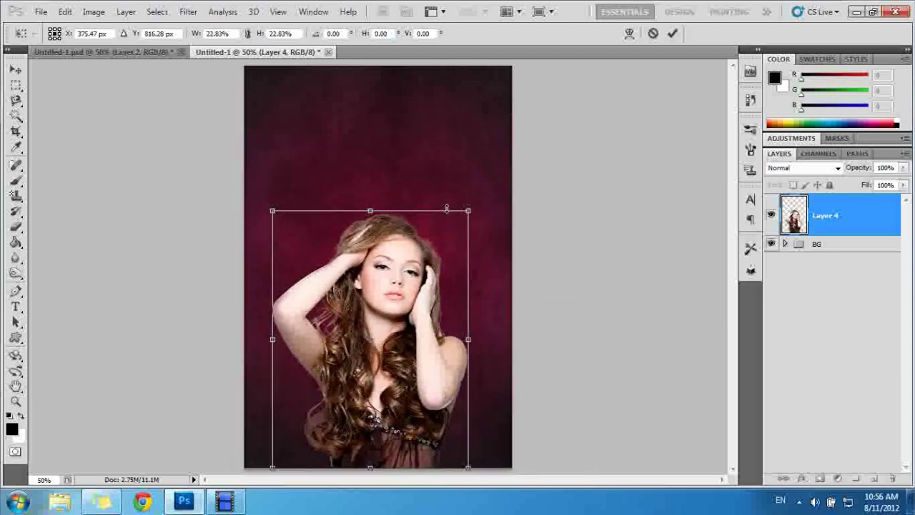
{"action": "left_click_drag", "start_coordinate": [475, 210], "coordinate": [482, 203]}
{"action": "left_click_drag", "start_coordinate": [418, 263], "coordinate": [427, 267]}
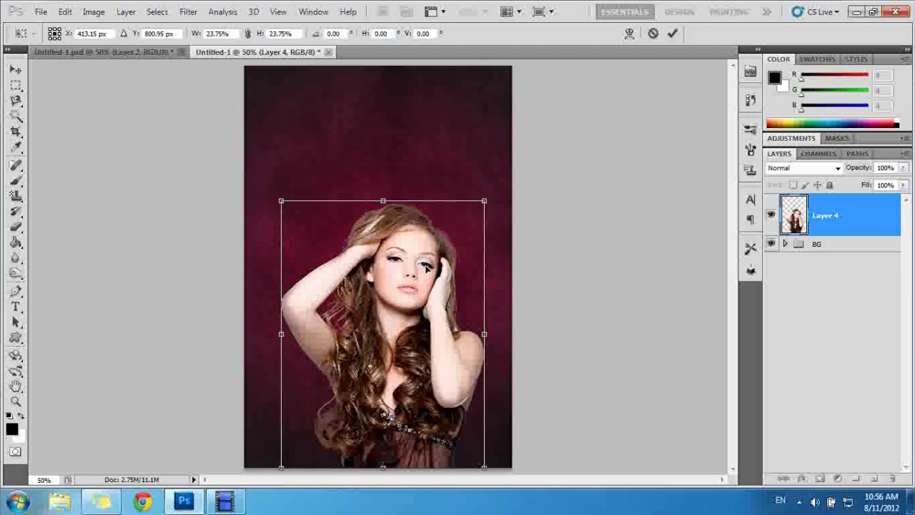
{"action": "key", "text": "Return"}
{"action": "key", "text": "z"}
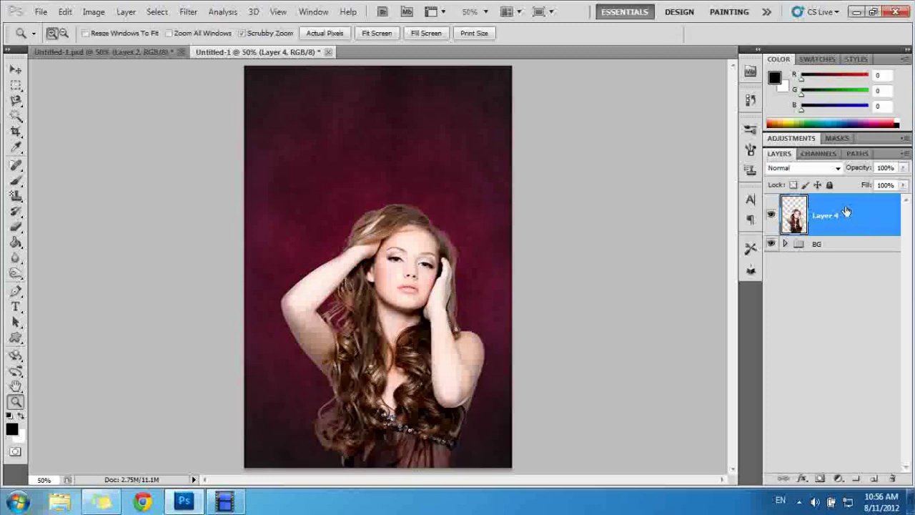
{"action": "left_click_drag", "start_coordinate": [846, 211], "coordinate": [873, 480]}
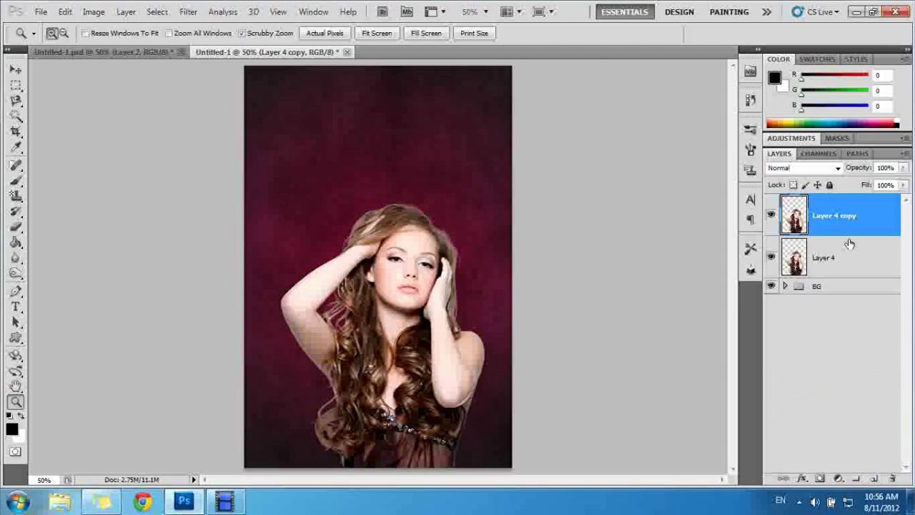
Enlarge Layer 4 copy to about 137% and move it higher on the canvas
{"action": "key", "text": "ctrl+t"}
{"action": "left_click_drag", "start_coordinate": [484, 200], "coordinate": [514, 138]}
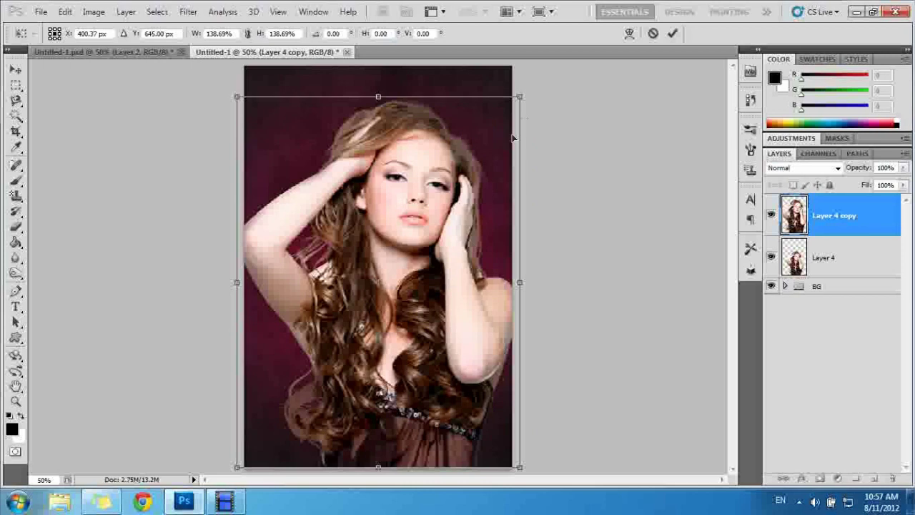
{"action": "left_click_drag", "start_coordinate": [525, 93], "coordinate": [538, 70]}
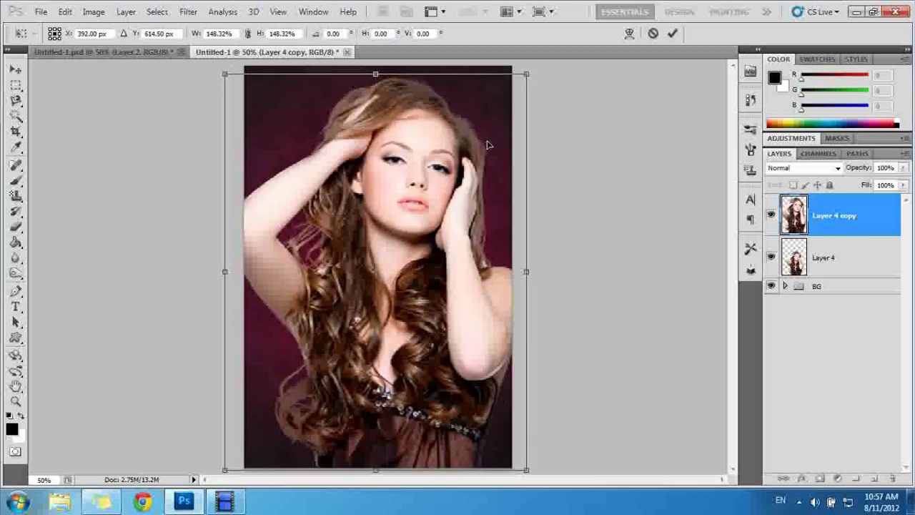
{"action": "left_click_drag", "start_coordinate": [501, 139], "coordinate": [494, 138]}
{"action": "left_click_drag", "start_coordinate": [531, 66], "coordinate": [520, 99]}
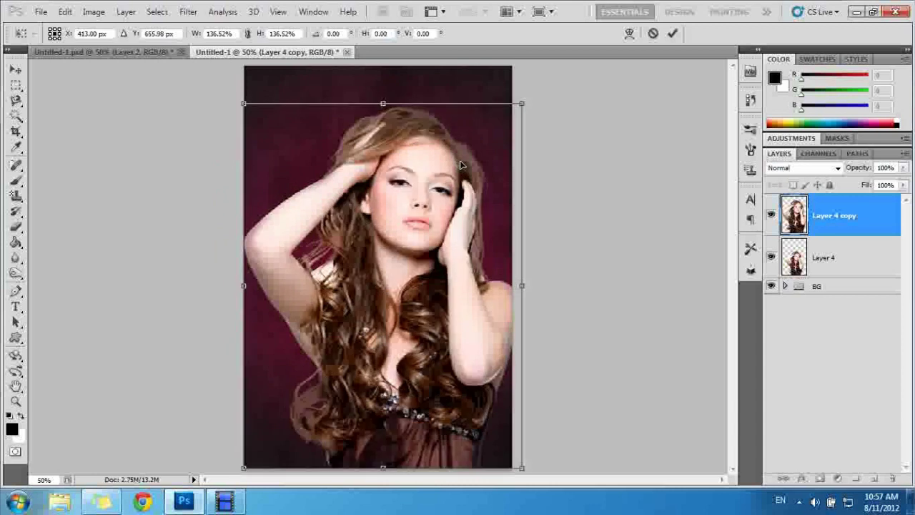
{"action": "left_click_drag", "start_coordinate": [459, 159], "coordinate": [459, 126]}
{"action": "key", "text": "Return"}
{"action": "key", "text": "z"}
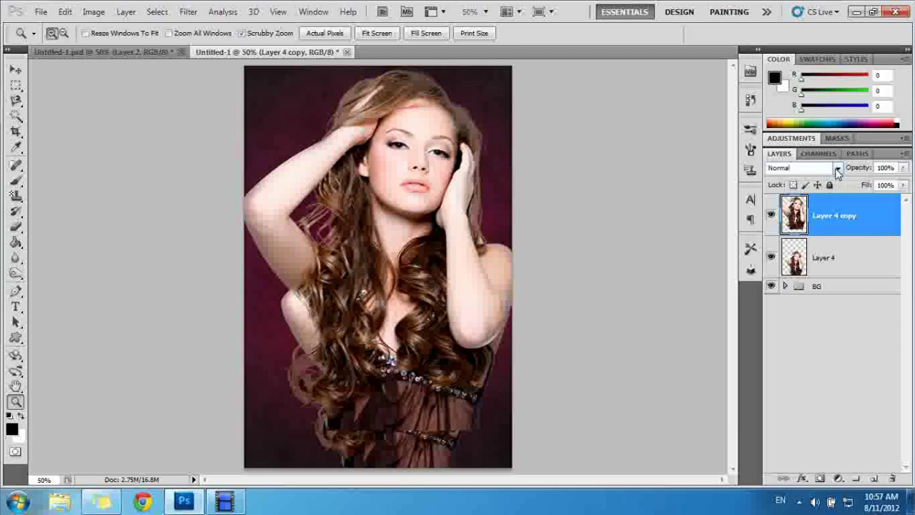
Fully desaturate the copy with Hue/Saturation and move Layer 4 above it
{"action": "key", "text": "ctrl+u"}
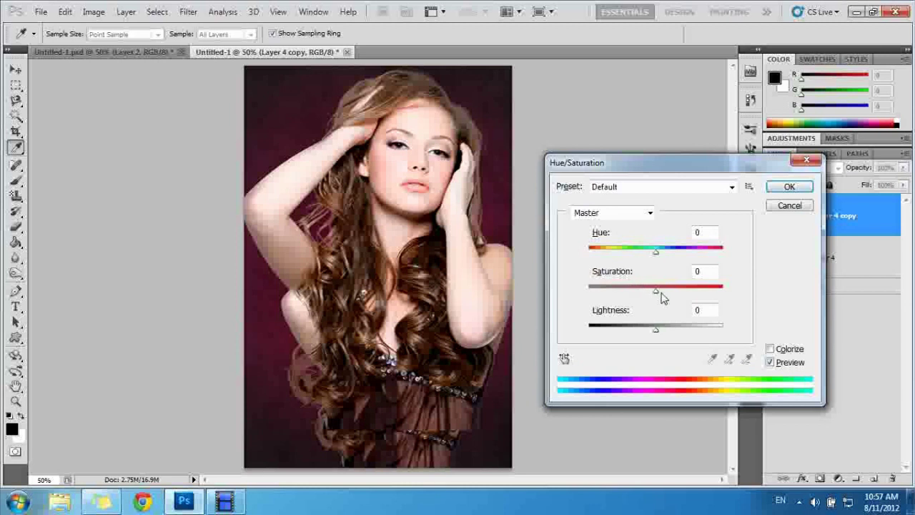
{"action": "left_click_drag", "start_coordinate": [656, 292], "coordinate": [570, 298]}
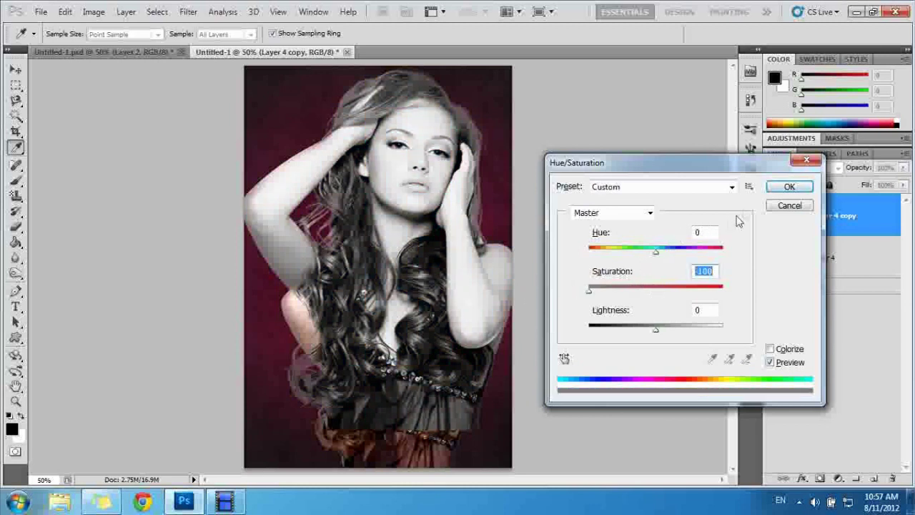
{"action": "left_click", "coordinate": [789, 187]}
{"action": "left_click", "coordinate": [841, 169]}
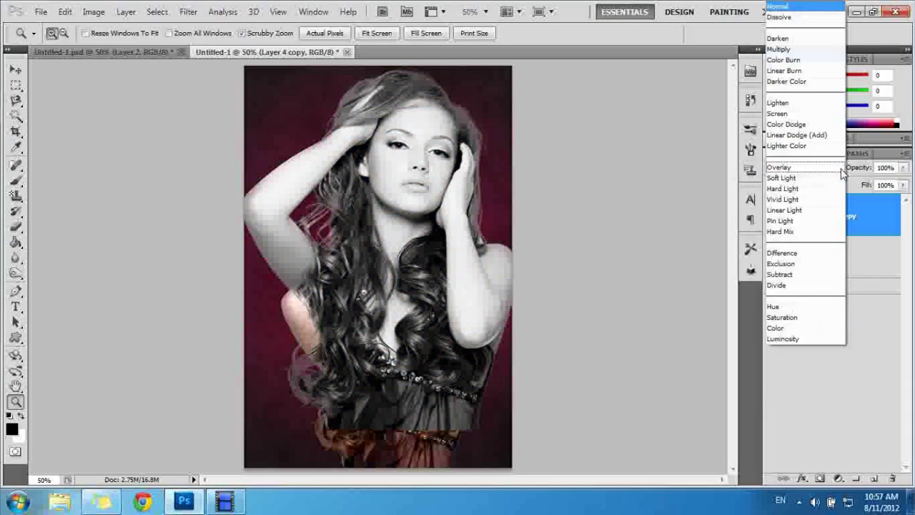
{"action": "left_click", "coordinate": [842, 247]}
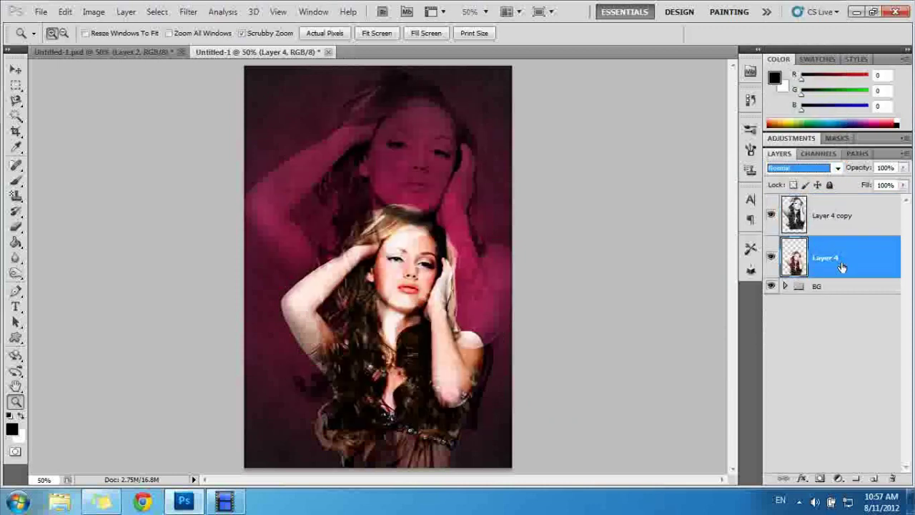
{"action": "left_click_drag", "start_coordinate": [841, 264], "coordinate": [827, 215]}
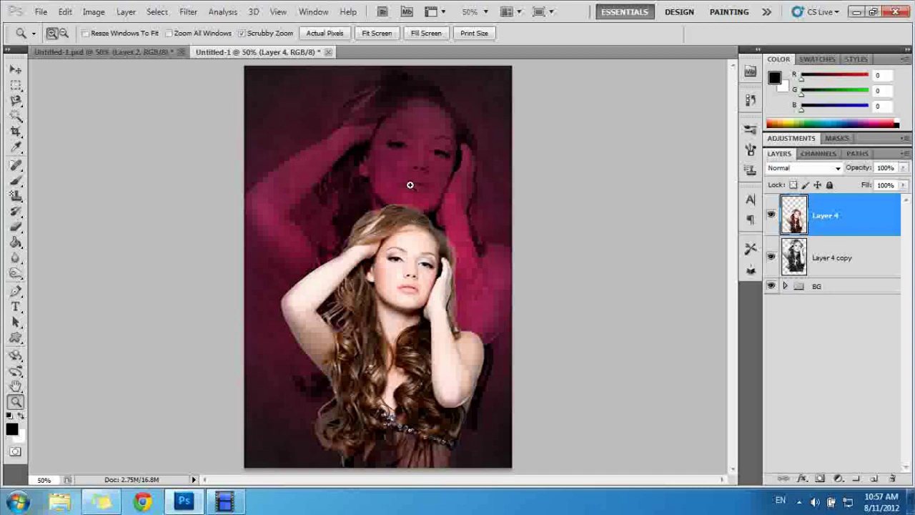
Duplicate Layer 4 and add a Gradient Fill layer from the Foreground to Background gradient
{"action": "left_click", "coordinate": [826, 256]}
{"action": "left_click", "coordinate": [826, 217]}
{"action": "left_click_drag", "start_coordinate": [821, 207], "coordinate": [874, 479]}
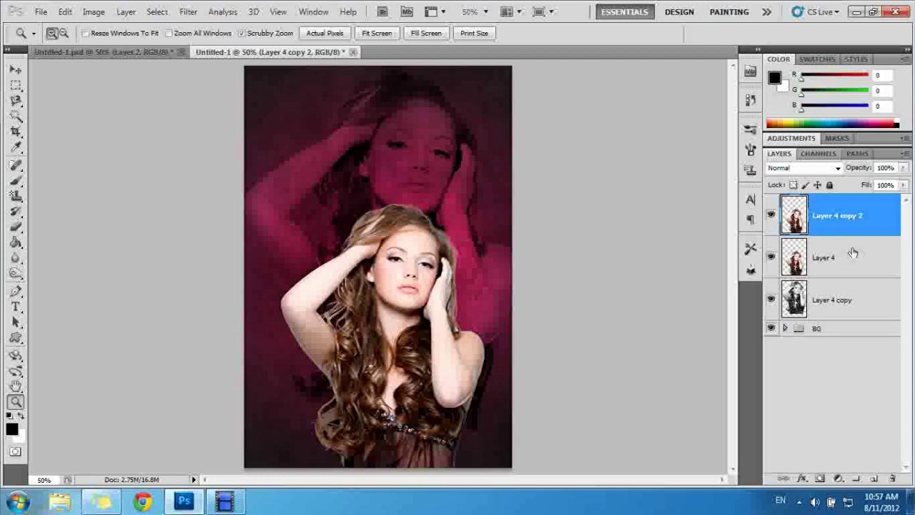
{"action": "left_click", "coordinate": [838, 478]}
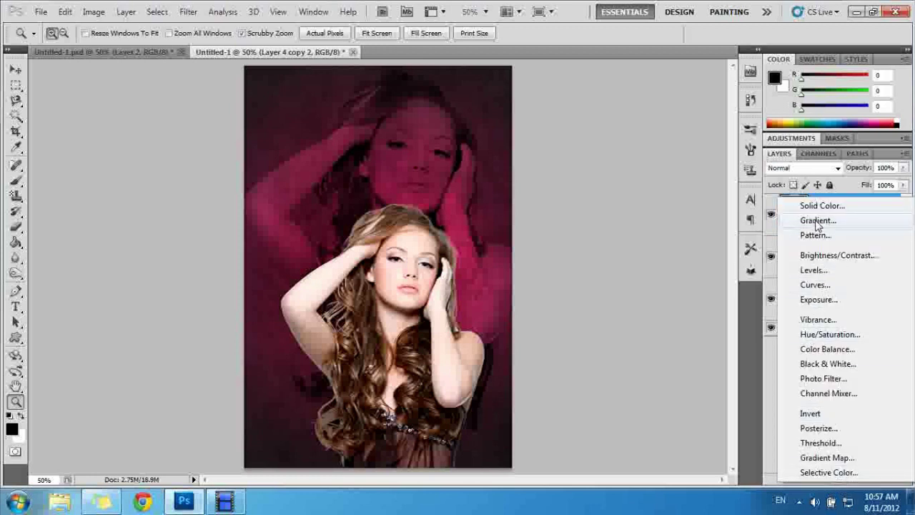
{"action": "left_click", "coordinate": [816, 217]}
{"action": "left_click", "coordinate": [632, 161]}
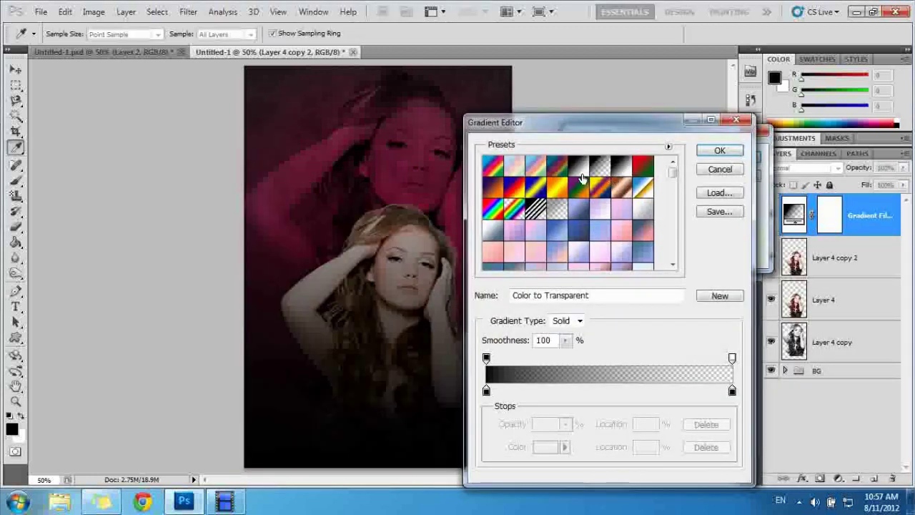
{"action": "left_click", "coordinate": [578, 166]}
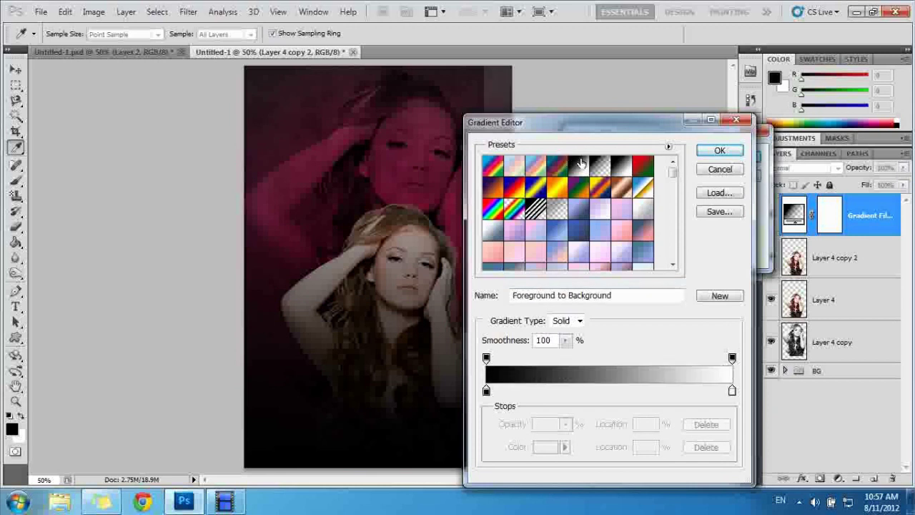
Set the gradient's left stop to saturated magenta and right stop to near-black
{"action": "double_click", "coordinate": [486, 390]}
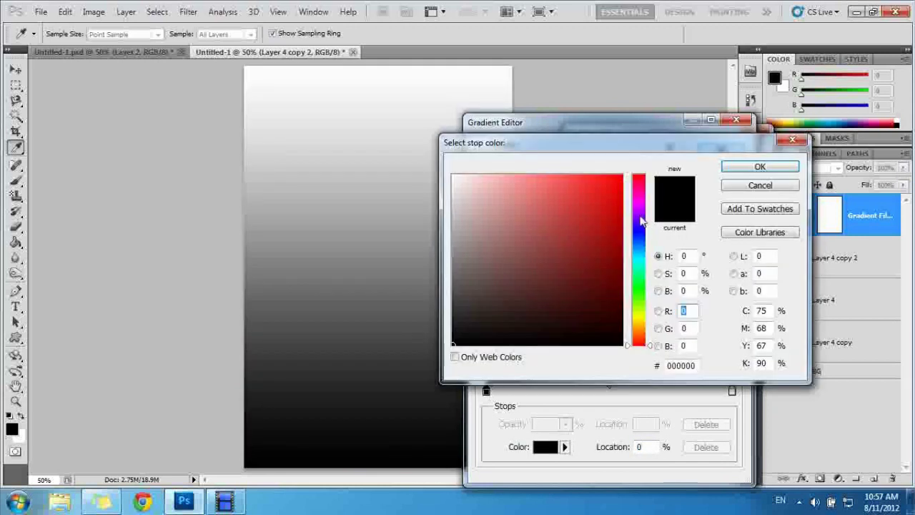
{"action": "left_click", "coordinate": [638, 201]}
{"action": "left_click", "coordinate": [610, 193]}
{"action": "left_click_drag", "start_coordinate": [635, 201], "coordinate": [638, 194]}
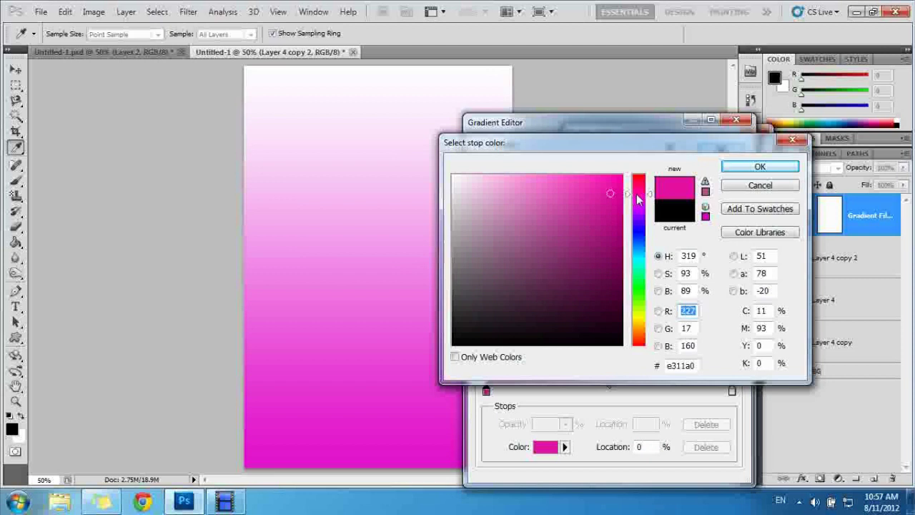
{"action": "left_click", "coordinate": [611, 185]}
{"action": "left_click", "coordinate": [761, 166]}
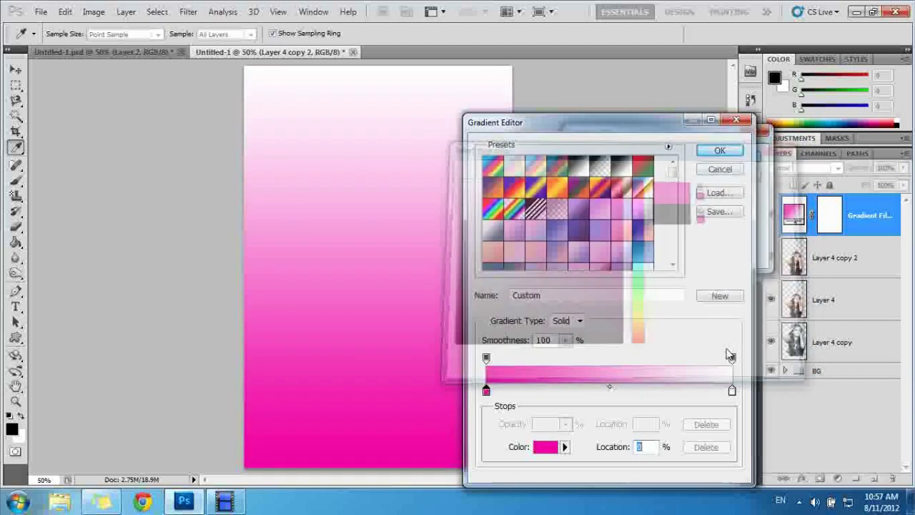
{"action": "double_click", "coordinate": [732, 391]}
{"action": "left_click", "coordinate": [515, 271]}
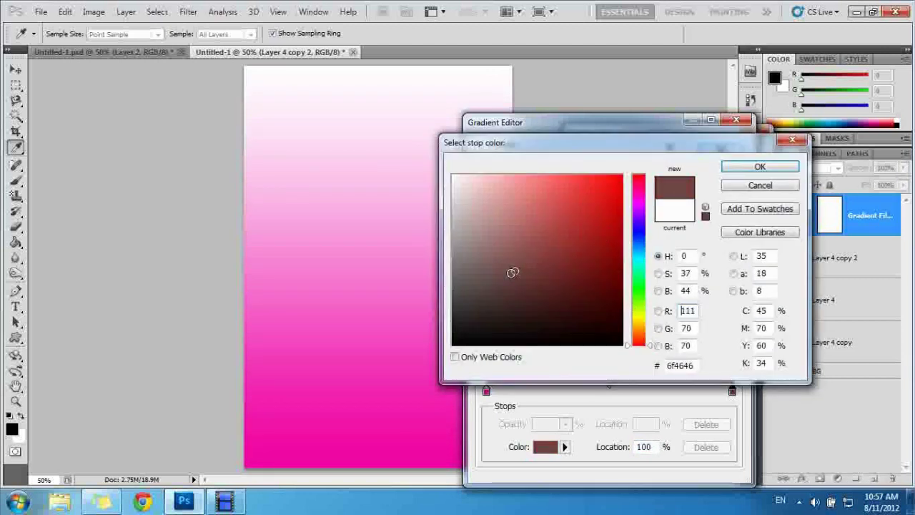
{"action": "left_click", "coordinate": [452, 333]}
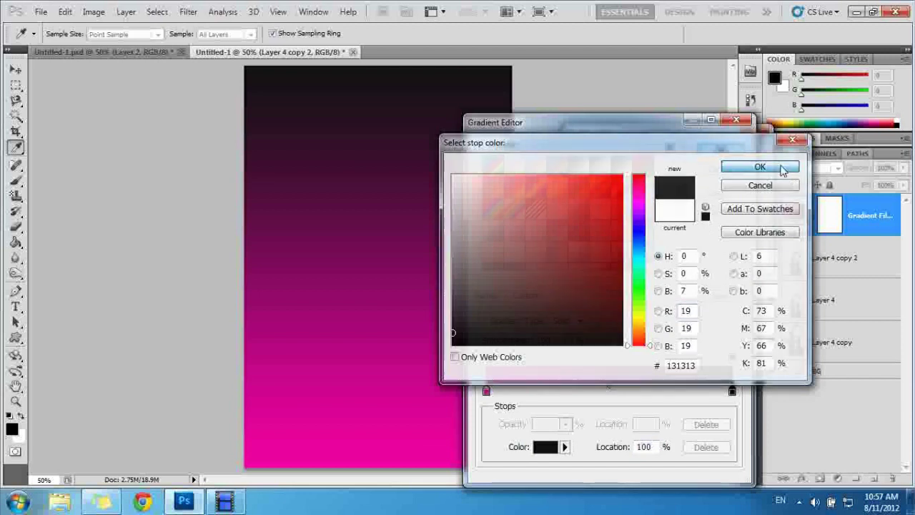
{"action": "left_click", "coordinate": [758, 167]}
Make the gradient fill Radial at 120% scale
{"action": "left_click", "coordinate": [720, 151]}
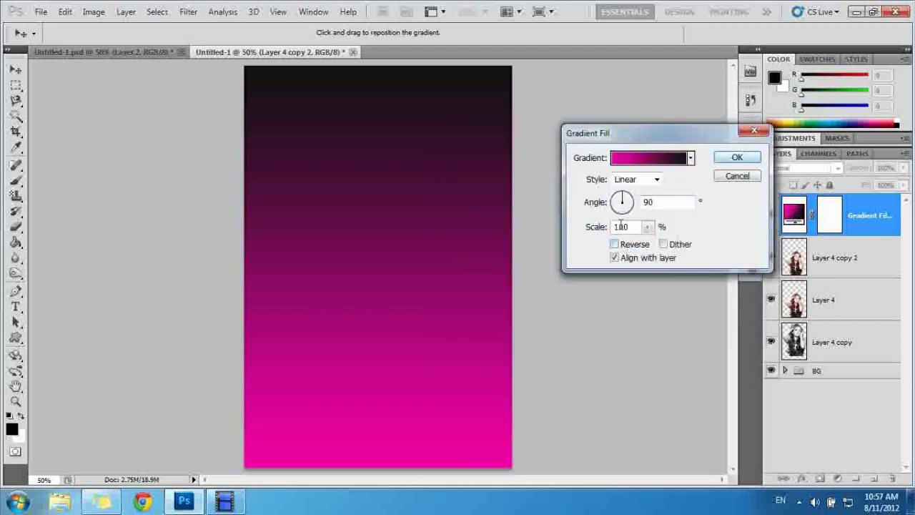
{"action": "left_click", "coordinate": [636, 179]}
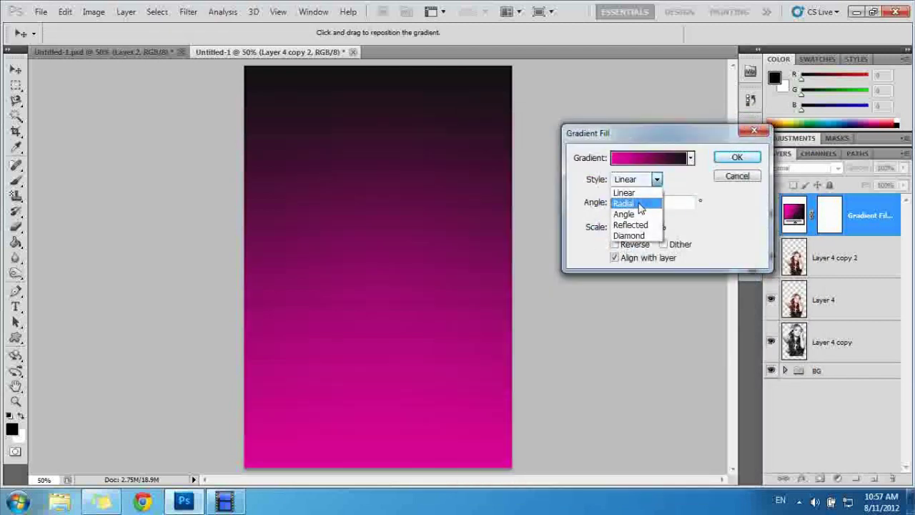
{"action": "left_click", "coordinate": [640, 203]}
{"action": "left_click", "coordinate": [650, 228]}
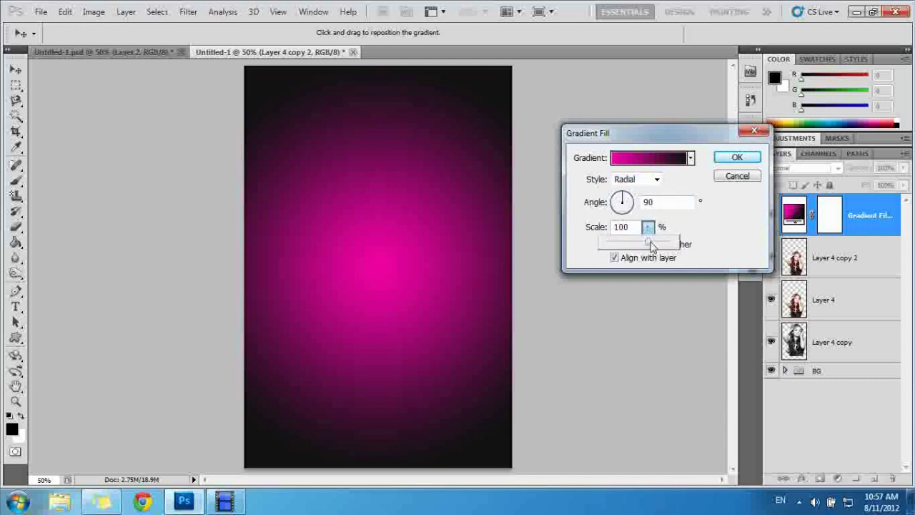
{"action": "left_click_drag", "start_coordinate": [648, 245], "coordinate": [660, 245]}
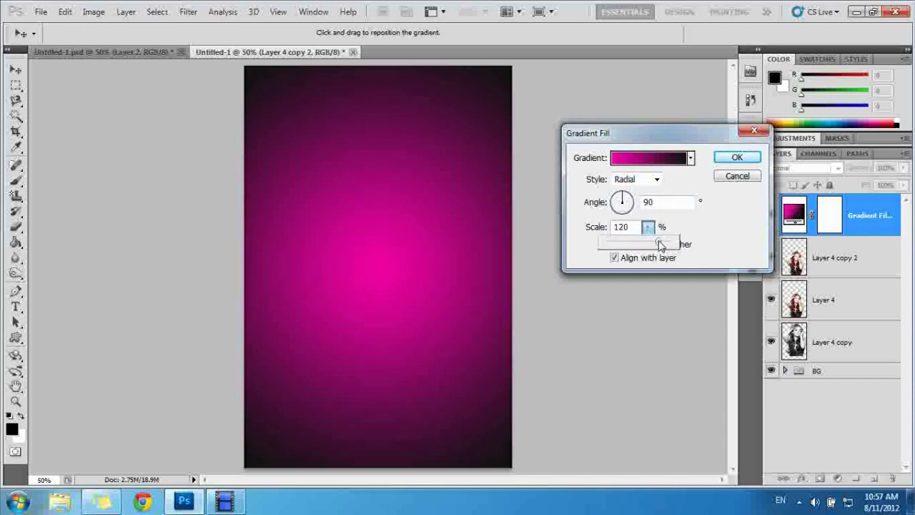
{"action": "left_click", "coordinate": [737, 156]}
Blend the gradient fill layer in Overlay at 21% opacity
{"action": "left_click", "coordinate": [838, 169]}
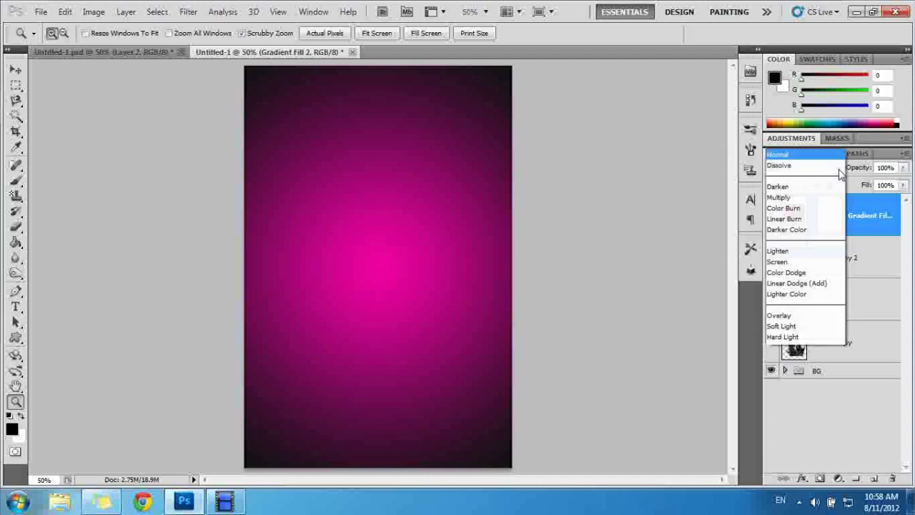
{"action": "left_click", "coordinate": [839, 170]}
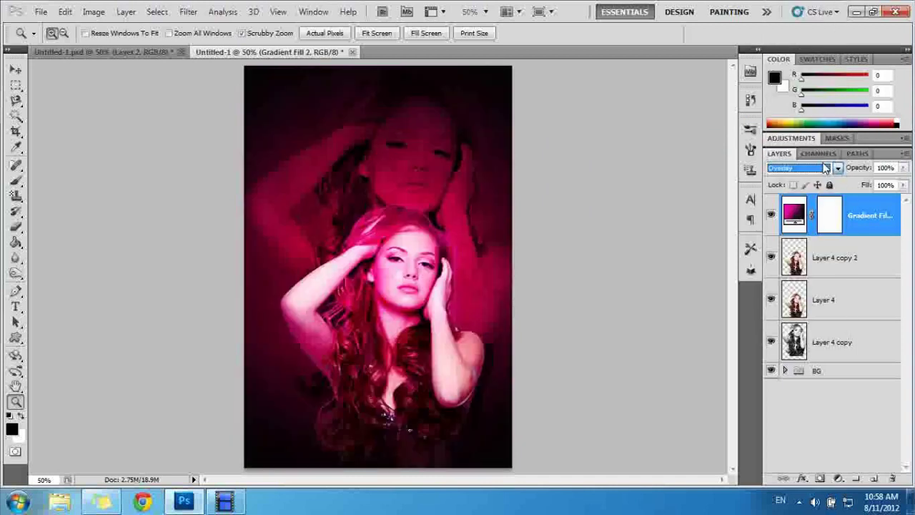
{"action": "left_click", "coordinate": [903, 167]}
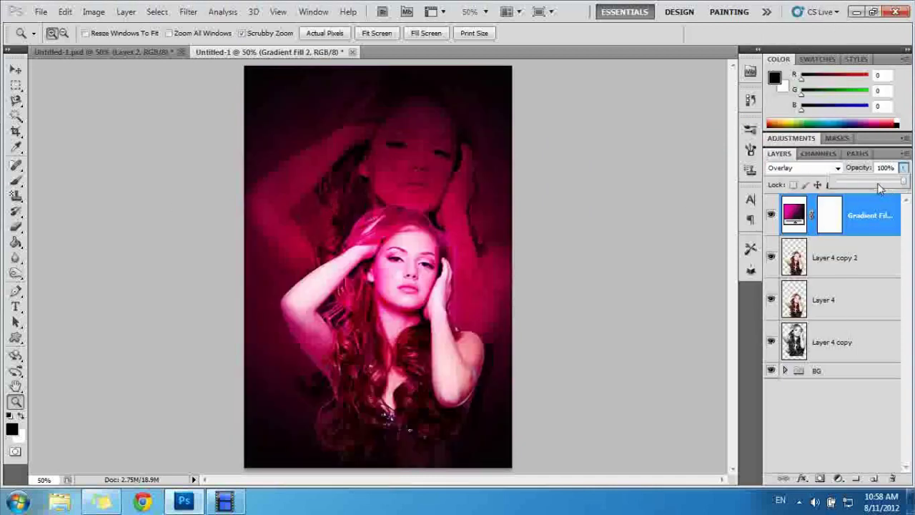
{"action": "left_click_drag", "start_coordinate": [879, 188], "coordinate": [851, 187]}
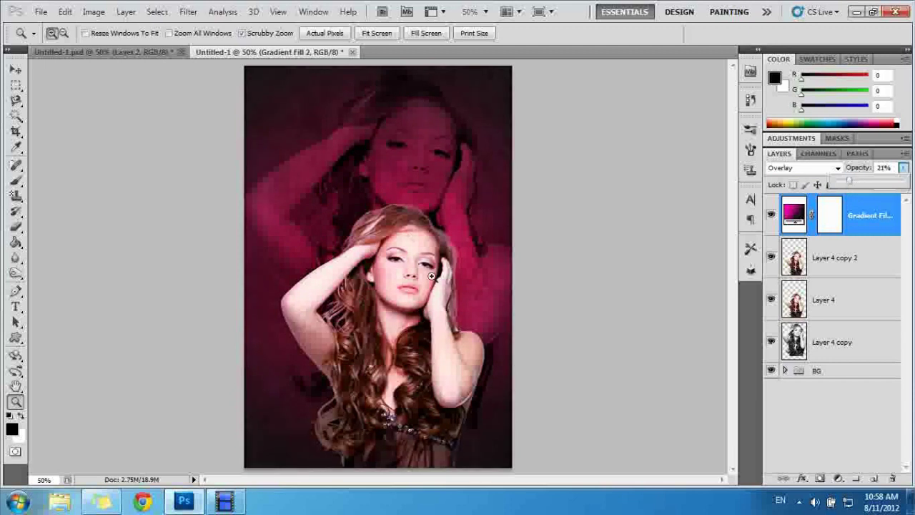
{"action": "left_click", "coordinate": [867, 220]}
Merge the gradient with both colour woman layers, and group the greyscale Layer 4 copy
{"action": "left_click", "coordinate": [843, 302], "text": "shift"}
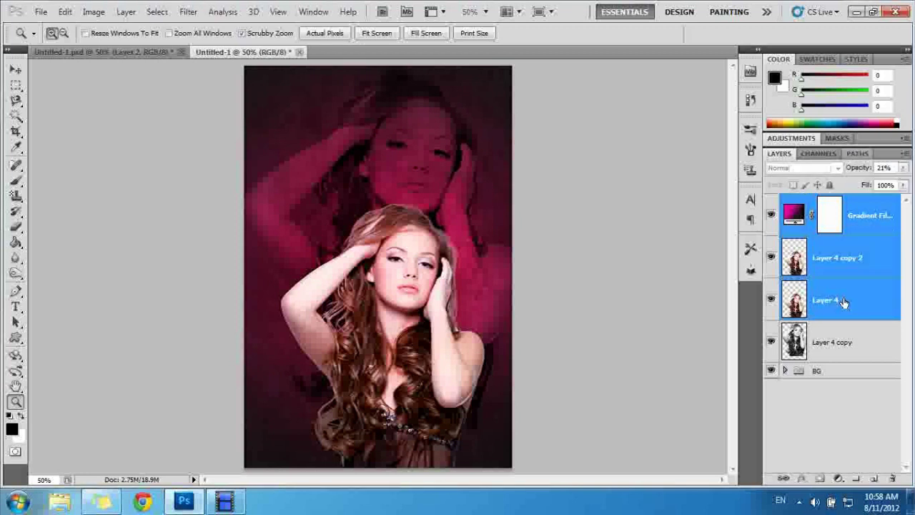
{"action": "key", "text": "ctrl+e"}
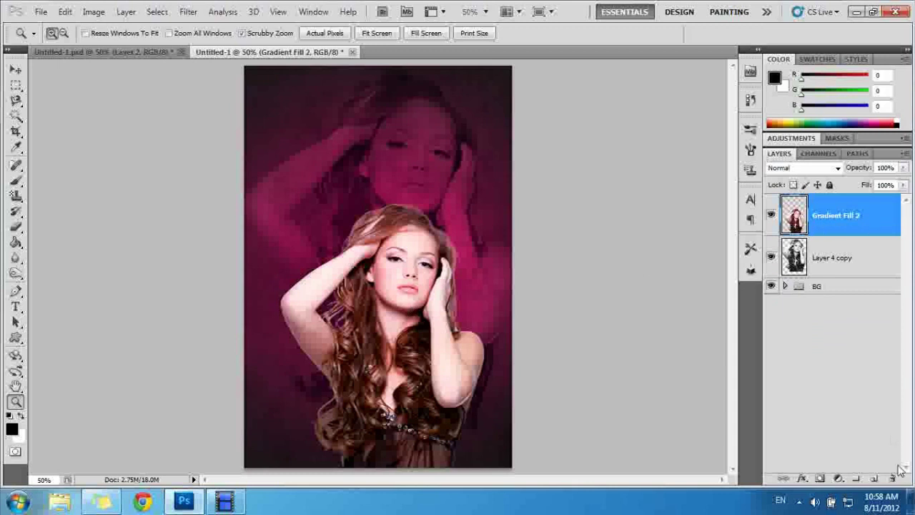
{"action": "left_click", "coordinate": [836, 262]}
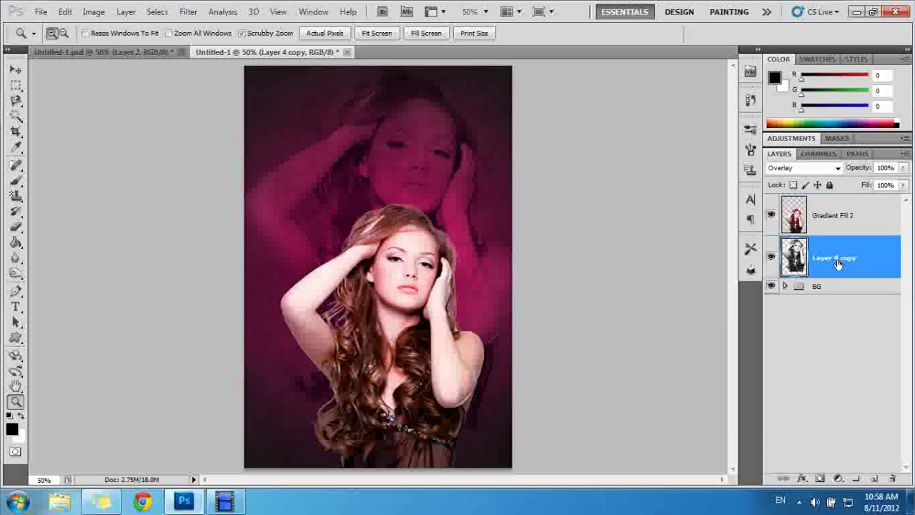
{"action": "key", "text": "ctrl+g"}
Name the collapsed group Model and add an empty new layer on top for brushing
{"action": "left_click_drag", "start_coordinate": [855, 286], "coordinate": [826, 246]}
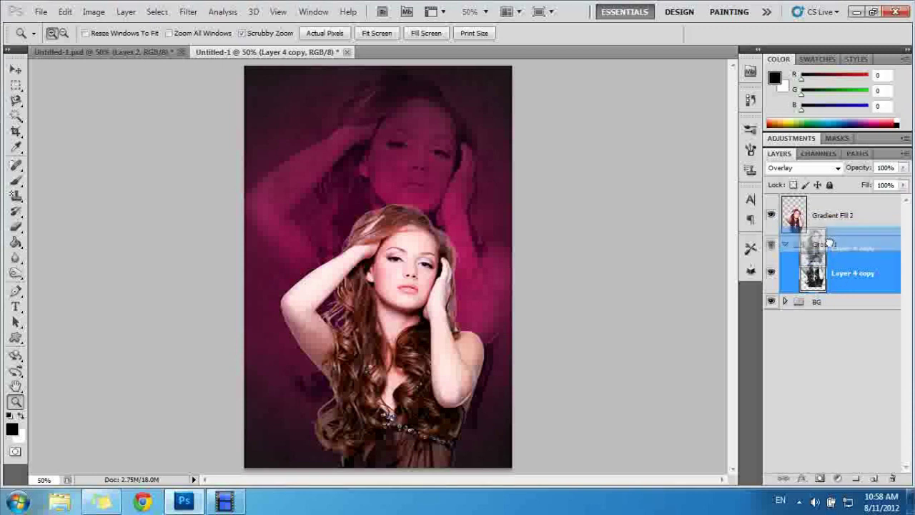
{"action": "left_click", "coordinate": [786, 245]}
{"action": "double_click", "coordinate": [823, 246]}
{"action": "key", "text": "BackSpace"}
{"action": "type", "text": "Model"}
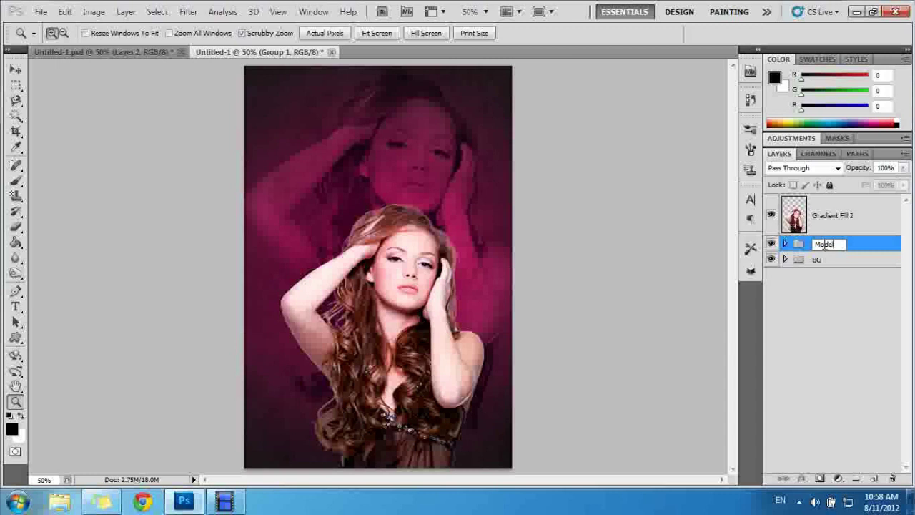
{"action": "left_click", "coordinate": [844, 216]}
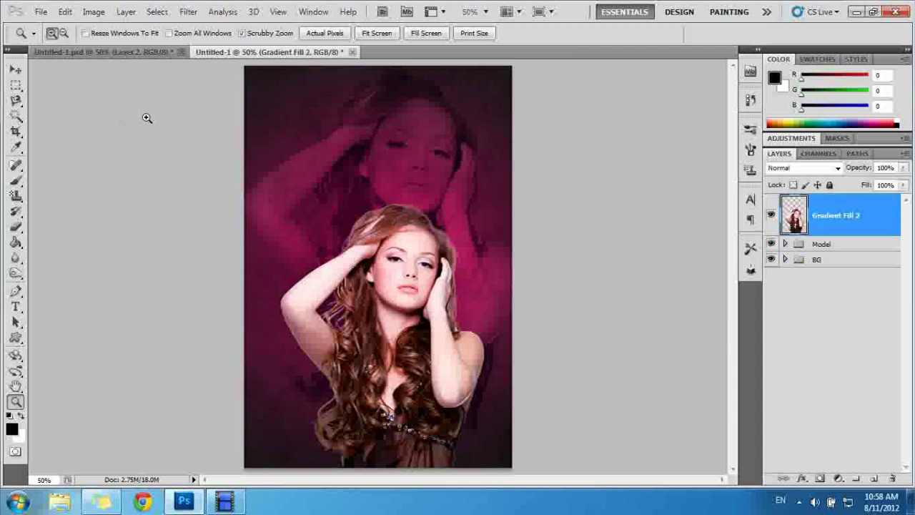
{"action": "left_click", "coordinate": [876, 478]}
{"action": "left_click", "coordinate": [16, 179]}
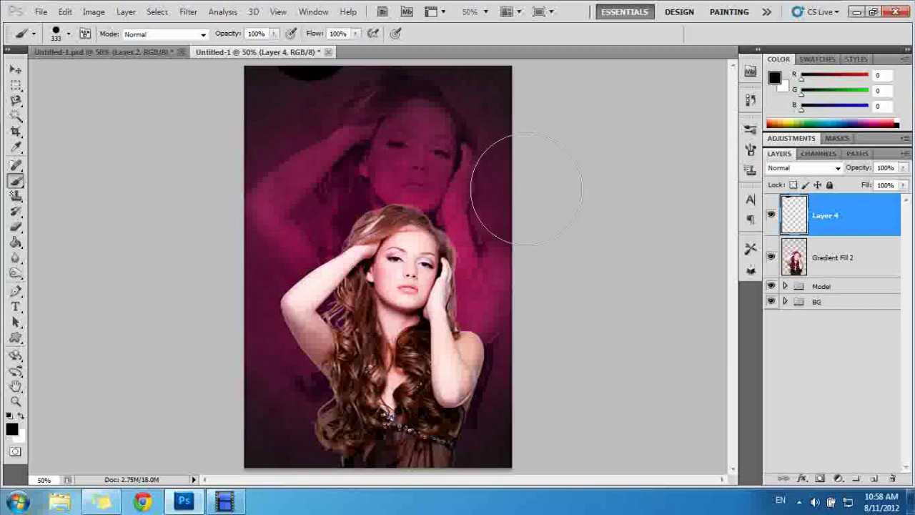
Undo the stray brush mark, then set brush Size Jitter to 100% with Scattering kept on
{"action": "left_click", "coordinate": [750, 100]}
{"action": "left_click", "coordinate": [665, 135]}
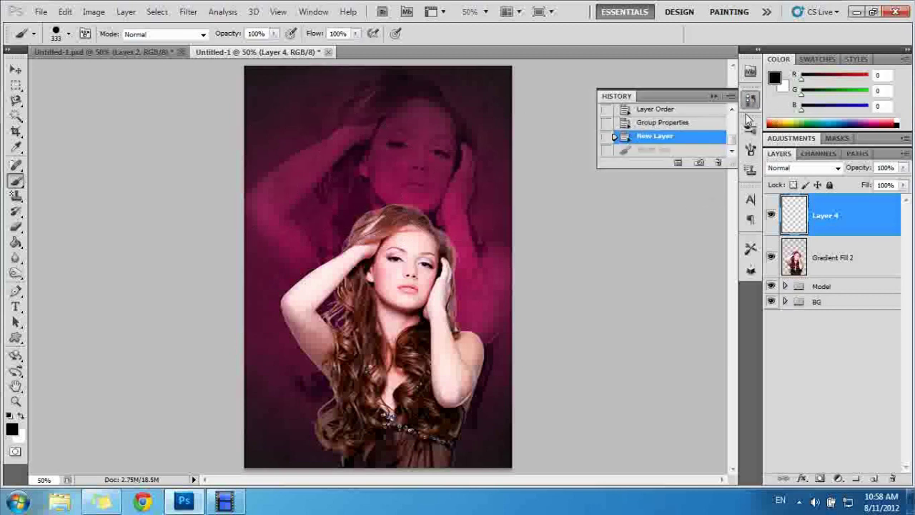
{"action": "left_click", "coordinate": [752, 152]}
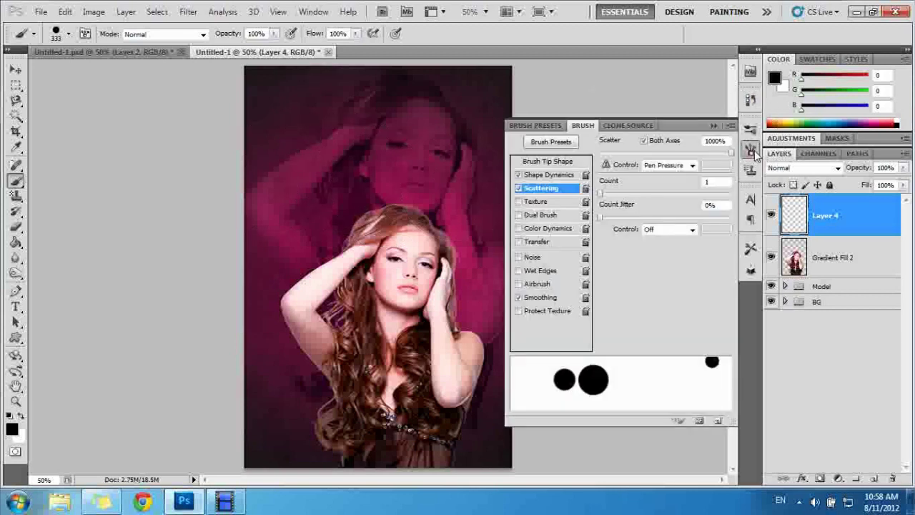
{"action": "left_click", "coordinate": [547, 162]}
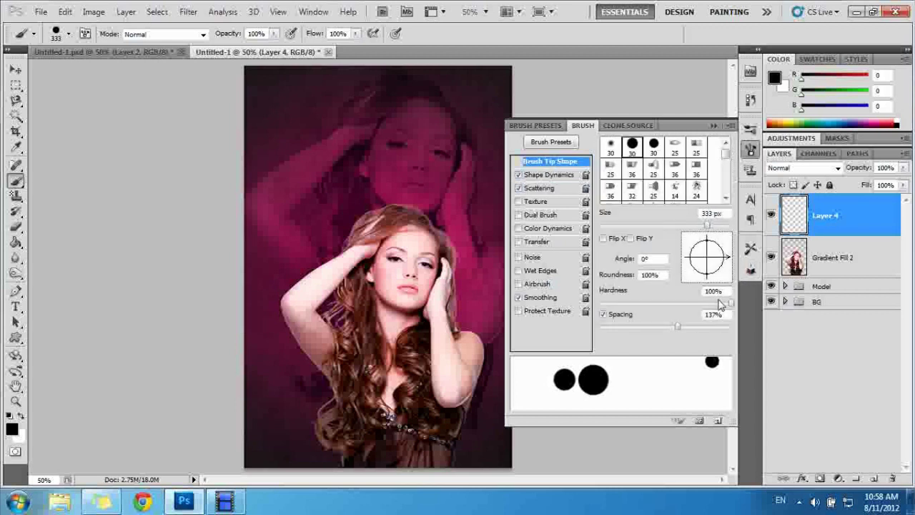
{"action": "left_click", "coordinate": [548, 175]}
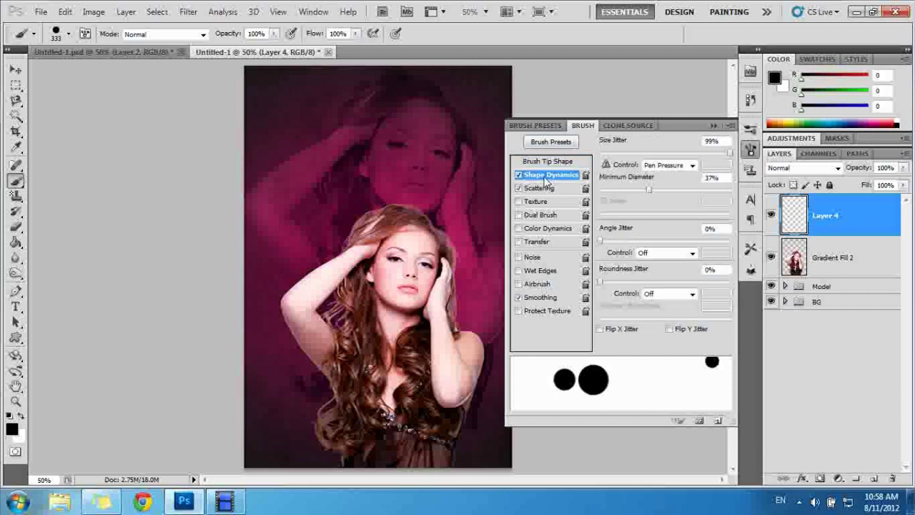
{"action": "left_click_drag", "start_coordinate": [731, 154], "coordinate": [736, 153]}
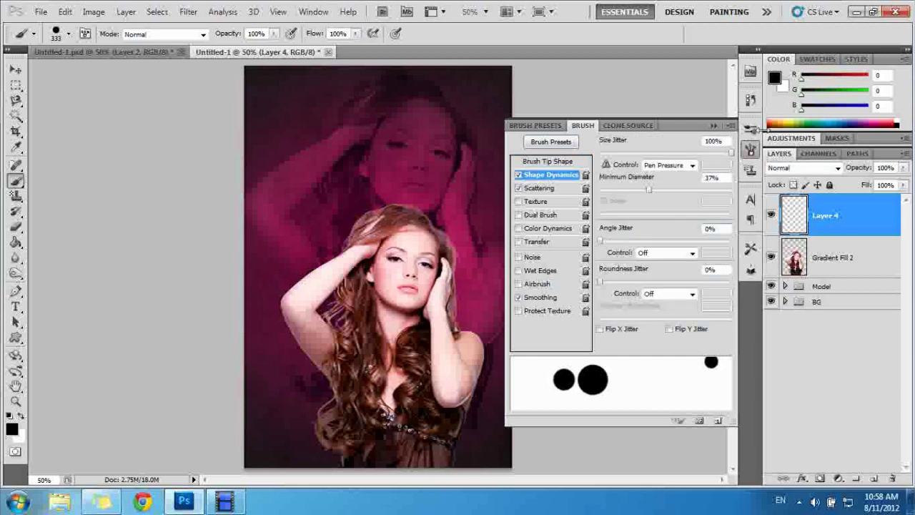
{"action": "left_click", "coordinate": [519, 188]}
{"action": "left_click", "coordinate": [518, 188]}
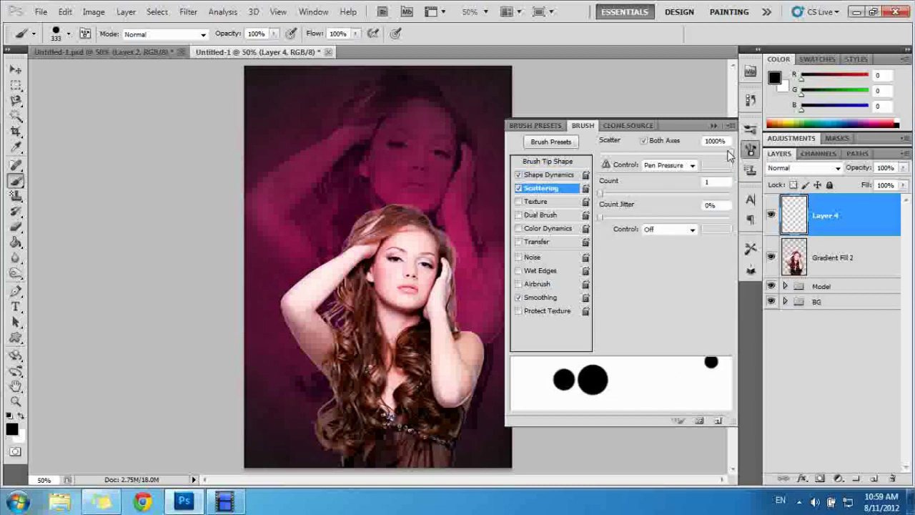
Shrink the round brush to about 267 px and make white the painting colour
{"action": "left_click", "coordinate": [711, 128]}
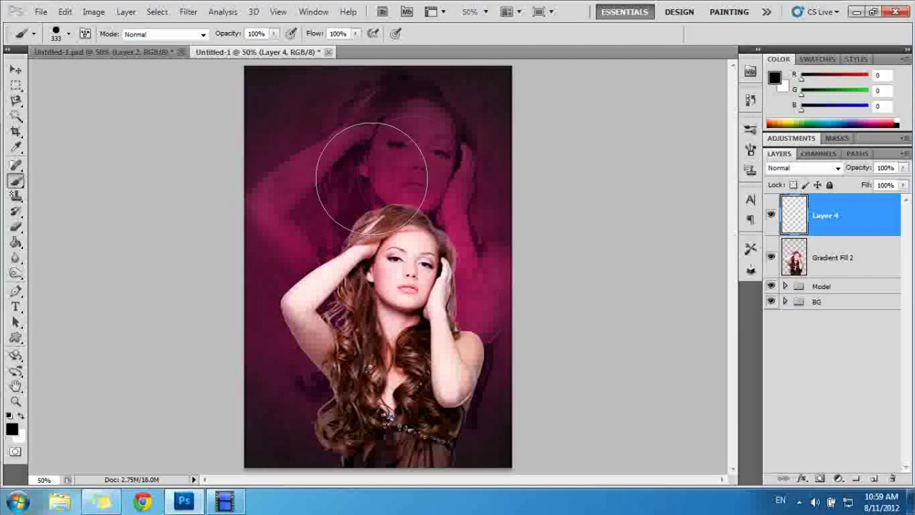
{"action": "right_click", "coordinate": [409, 171]}
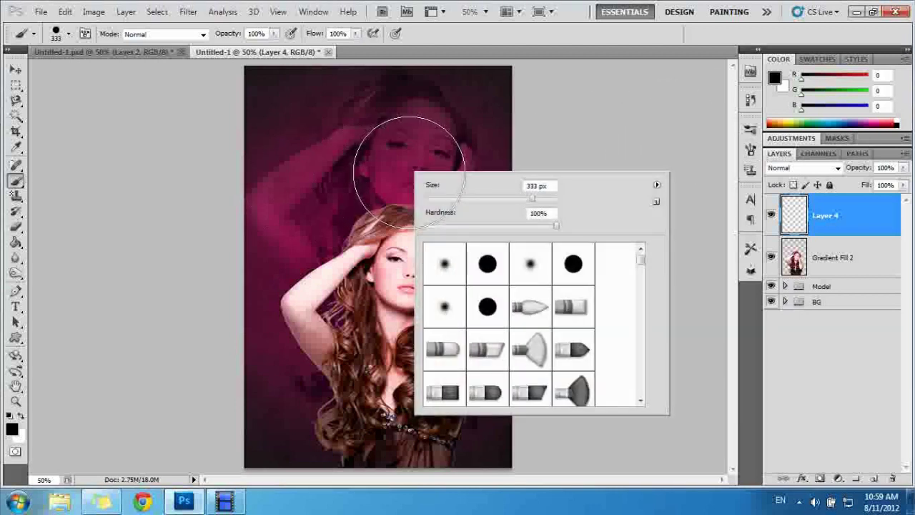
{"action": "left_click_drag", "start_coordinate": [531, 203], "coordinate": [531, 204]}
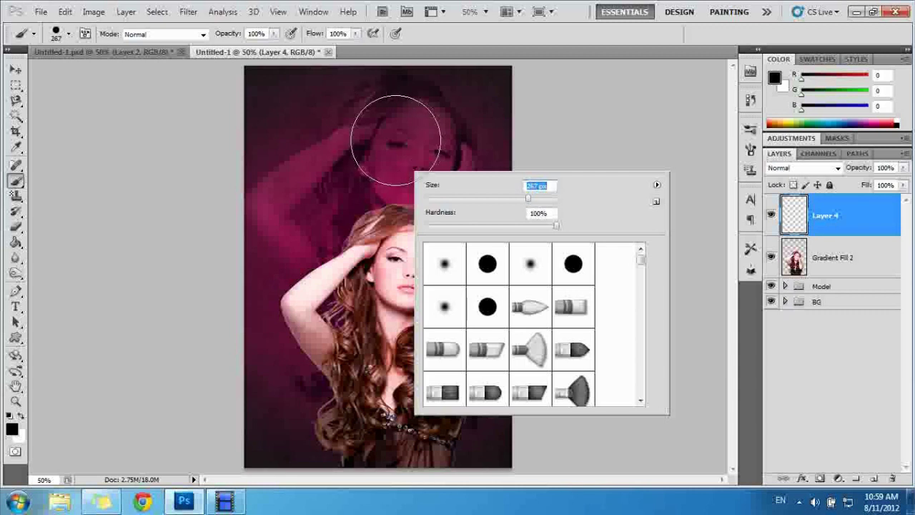
{"action": "left_click", "coordinate": [20, 416]}
Stamp eleven white circles scattered around the model on Layer 4
{"action": "left_click", "coordinate": [293, 331]}
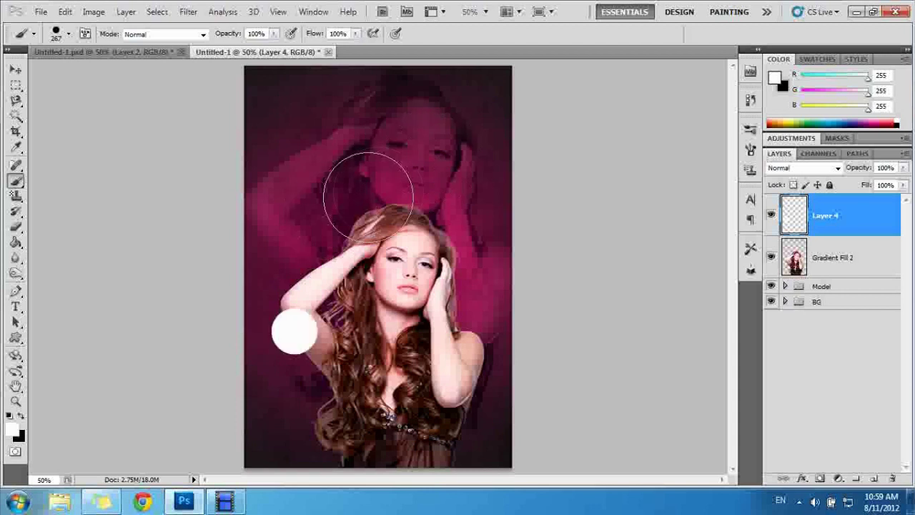
{"action": "left_click", "coordinate": [276, 257]}
{"action": "left_click", "coordinate": [496, 249]}
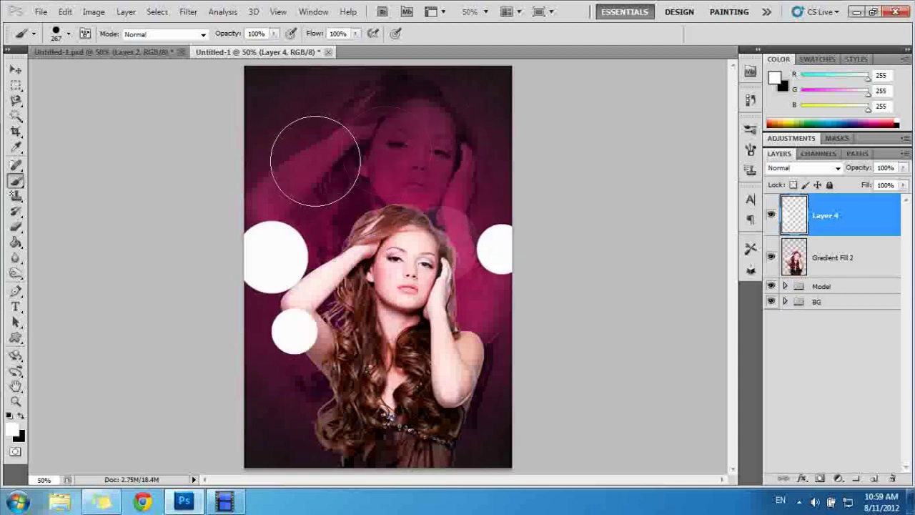
{"action": "left_click", "coordinate": [440, 243]}
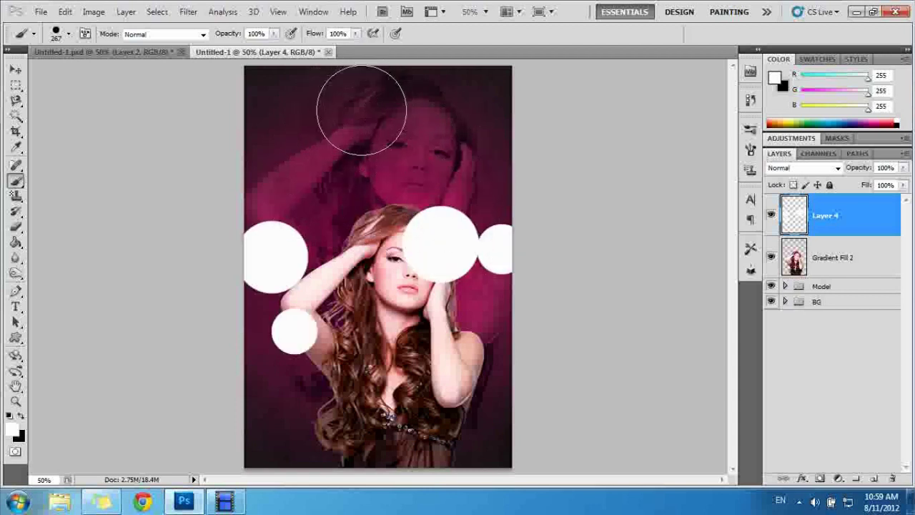
{"action": "left_click", "coordinate": [455, 290]}
{"action": "left_click", "coordinate": [351, 368]}
{"action": "left_click", "coordinate": [401, 247]}
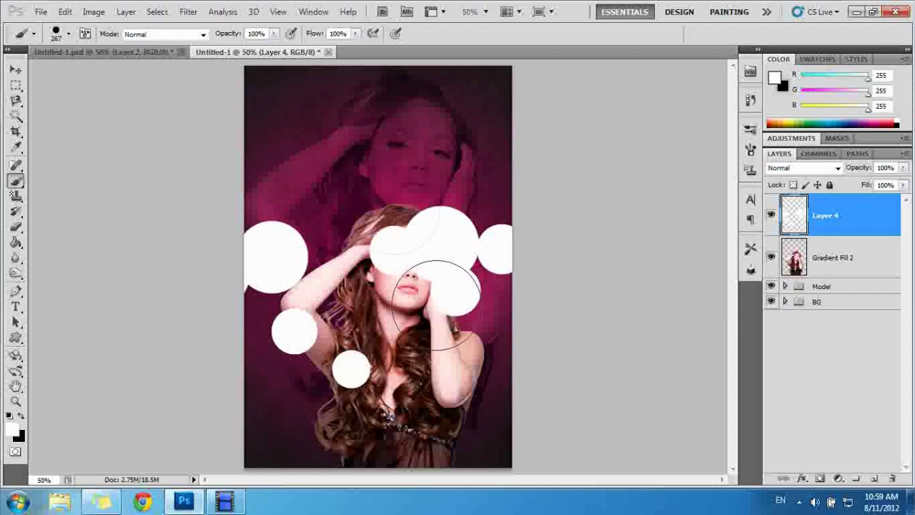
{"action": "left_click", "coordinate": [229, 149]}
{"action": "left_click", "coordinate": [334, 131]}
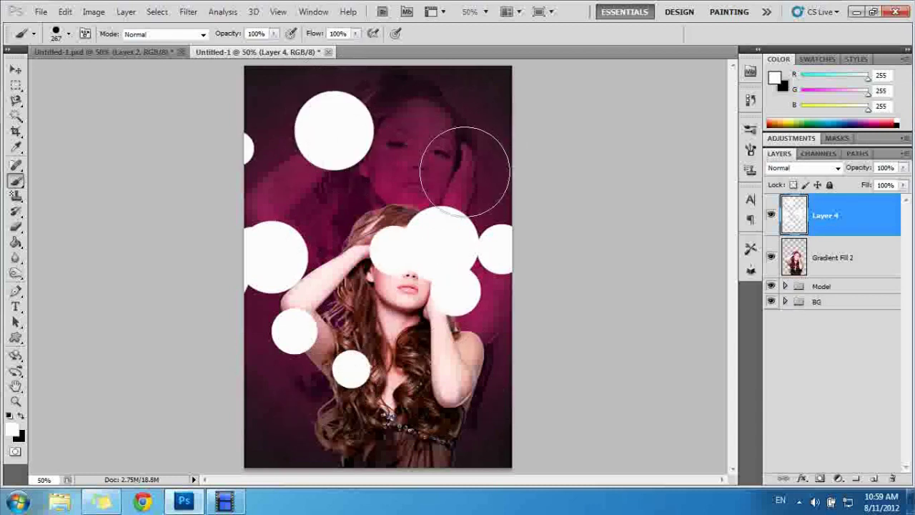
{"action": "left_click", "coordinate": [470, 150]}
{"action": "left_click", "coordinate": [465, 418]}
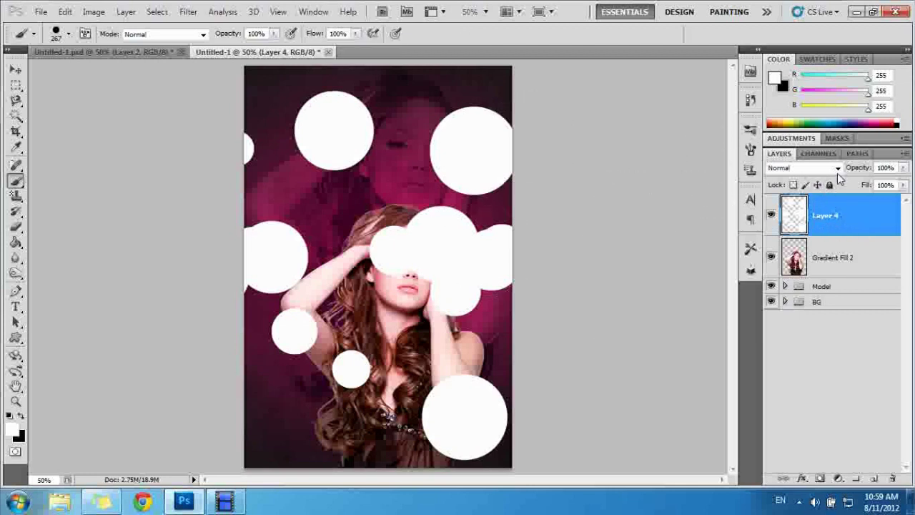
Move Gradient Fill 2 above Layer 4, blend Layer 4 in Overlay, and add Layer 5
{"action": "left_click_drag", "start_coordinate": [833, 265], "coordinate": [835, 216]}
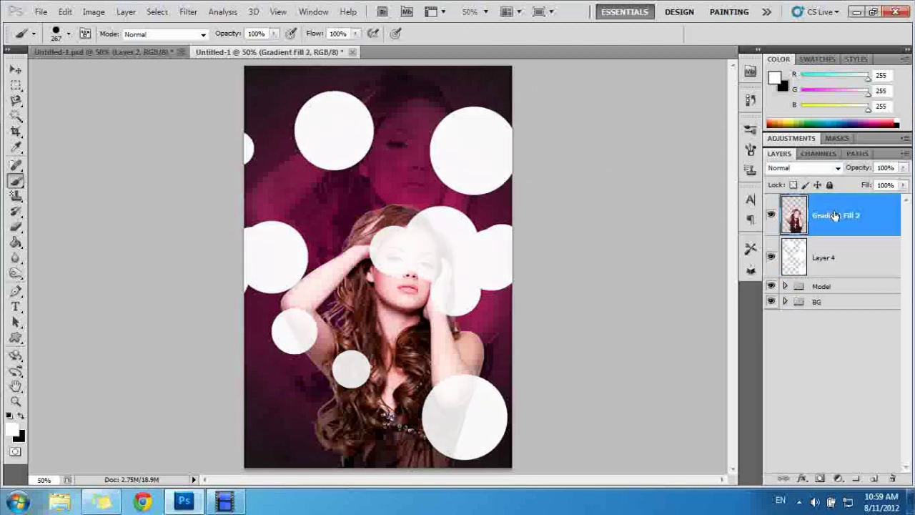
{"action": "left_click", "coordinate": [830, 258]}
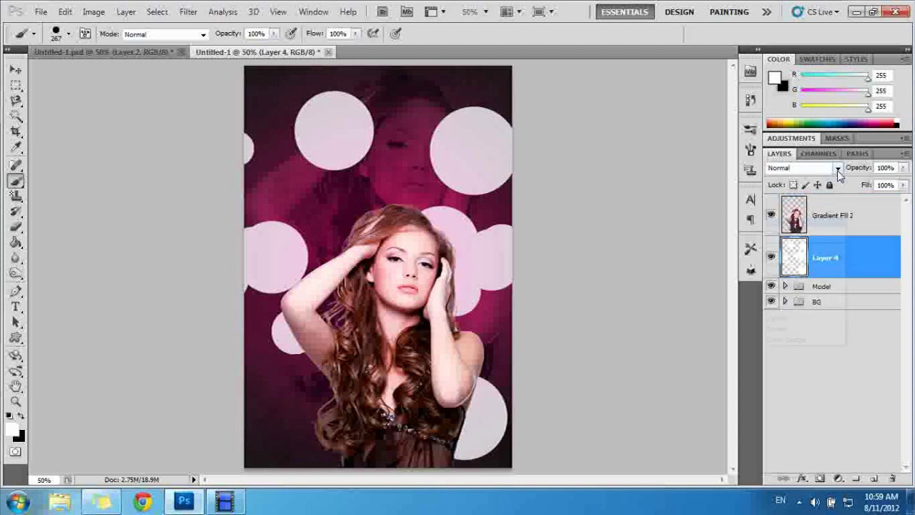
{"action": "left_click", "coordinate": [805, 168]}
{"action": "left_click", "coordinate": [806, 172]}
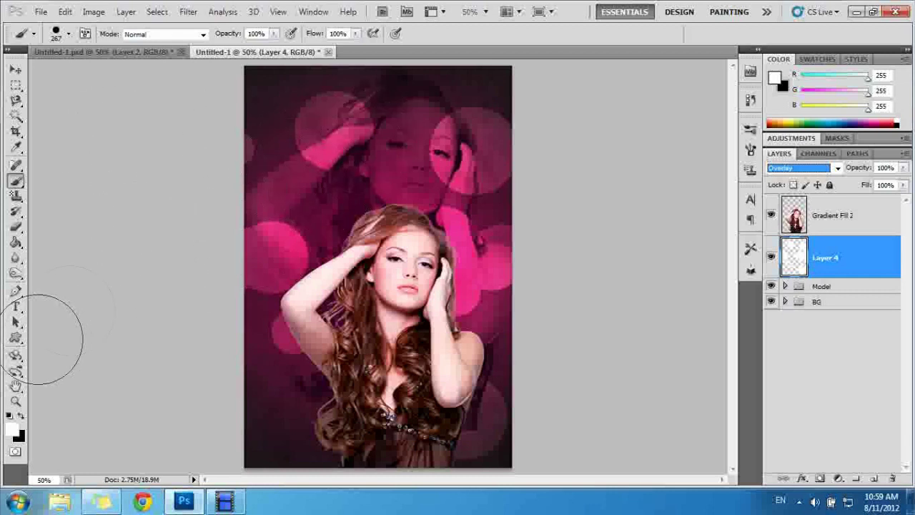
{"action": "left_click", "coordinate": [873, 479]}
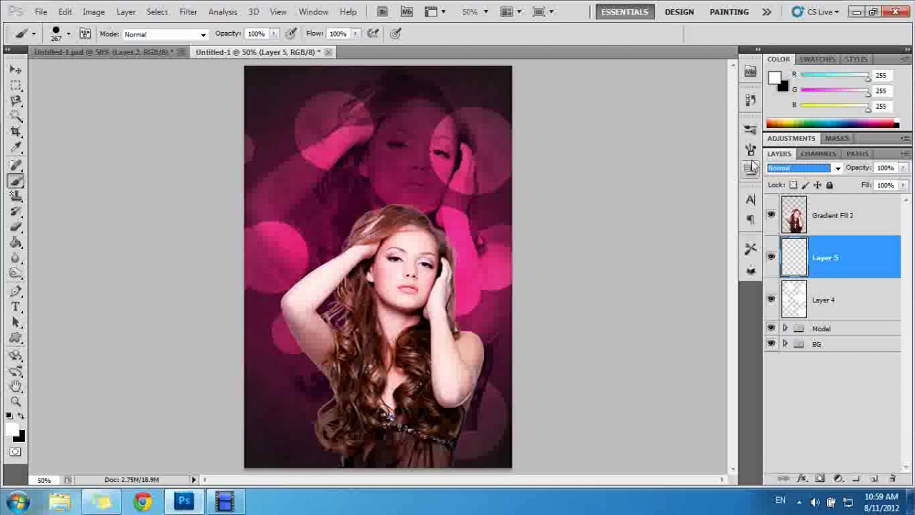
Set the brush tip to 30 px with 363% spacing
{"action": "left_click", "coordinate": [312, 12]}
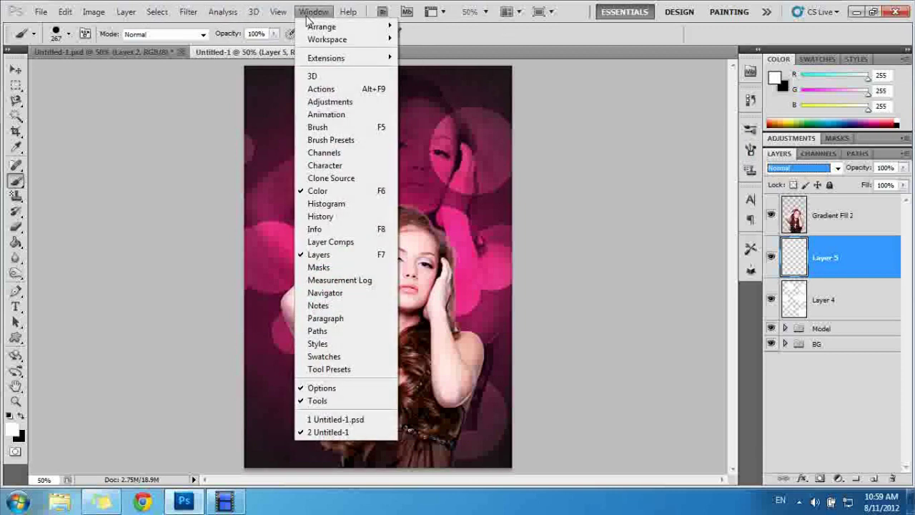
{"action": "left_click", "coordinate": [317, 127]}
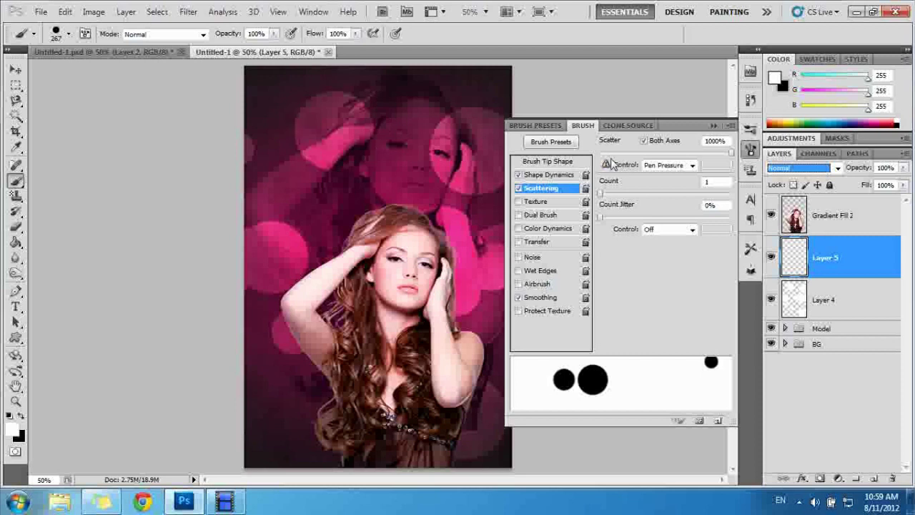
{"action": "left_click", "coordinate": [546, 163]}
{"action": "mouse_move", "coordinate": [703, 226]}
{"action": "left_mouse_down"}
{"action": "mouse_move", "coordinate": [609, 228]}
{"action": "mouse_move", "coordinate": [623, 227]}
{"action": "left_mouse_up"}
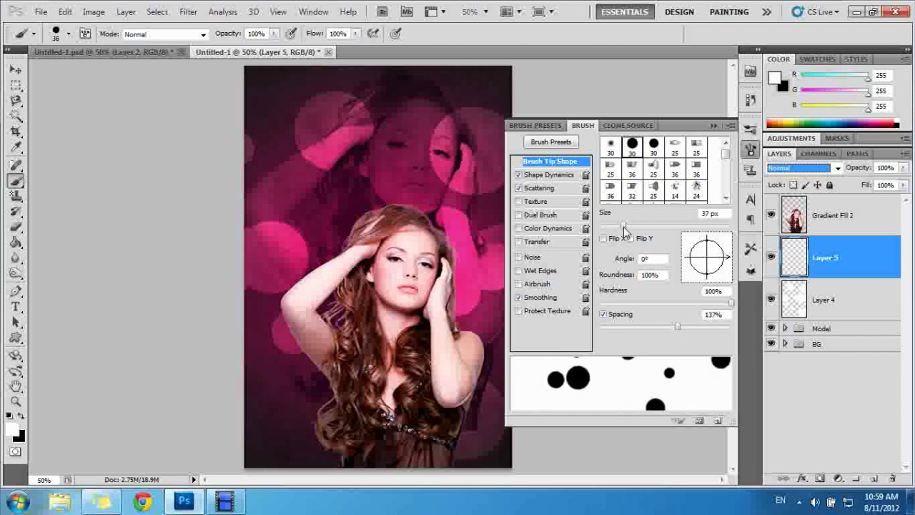
{"action": "left_click_drag", "start_coordinate": [623, 227], "coordinate": [620, 228]}
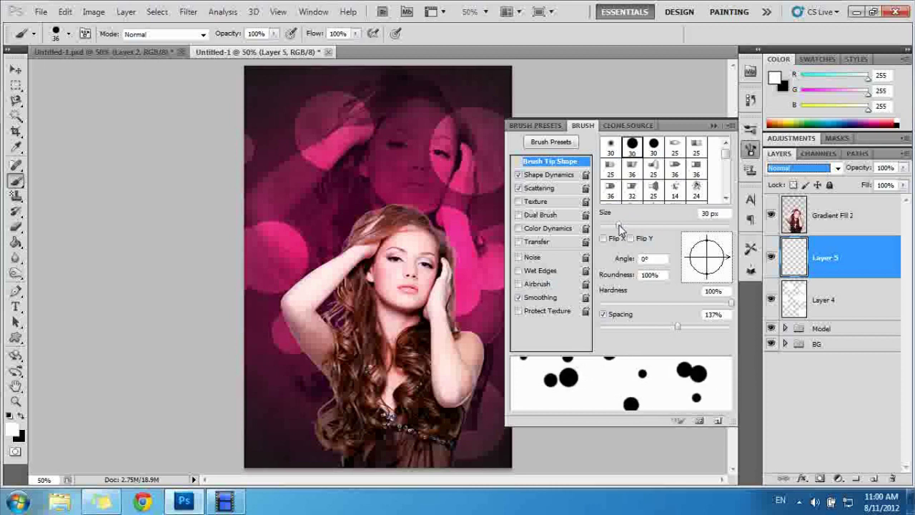
{"action": "mouse_move", "coordinate": [731, 304]}
{"action": "left_mouse_down"}
{"action": "mouse_move", "coordinate": [715, 304]}
{"action": "mouse_move", "coordinate": [731, 303]}
{"action": "left_mouse_up"}
{"action": "mouse_move", "coordinate": [678, 325]}
{"action": "left_mouse_down"}
{"action": "mouse_move", "coordinate": [660, 325]}
{"action": "mouse_move", "coordinate": [709, 327]}
{"action": "left_mouse_up"}
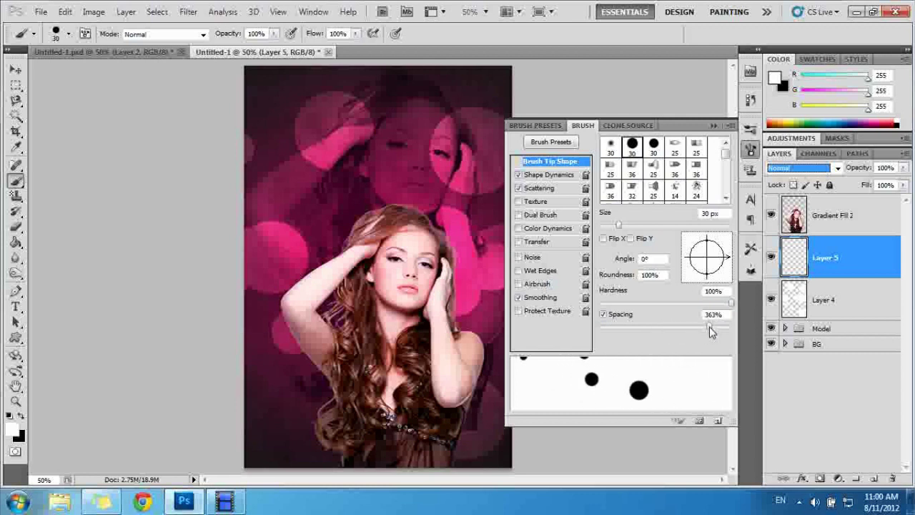
Paint trails of small white dots across the background on Layer 5, then duplicate the layer
{"action": "mouse_move", "coordinate": [369, 178]}
{"action": "left_mouse_down"}
{"action": "mouse_move", "coordinate": [332, 255]}
{"action": "mouse_move", "coordinate": [343, 413]}
{"action": "left_mouse_up"}
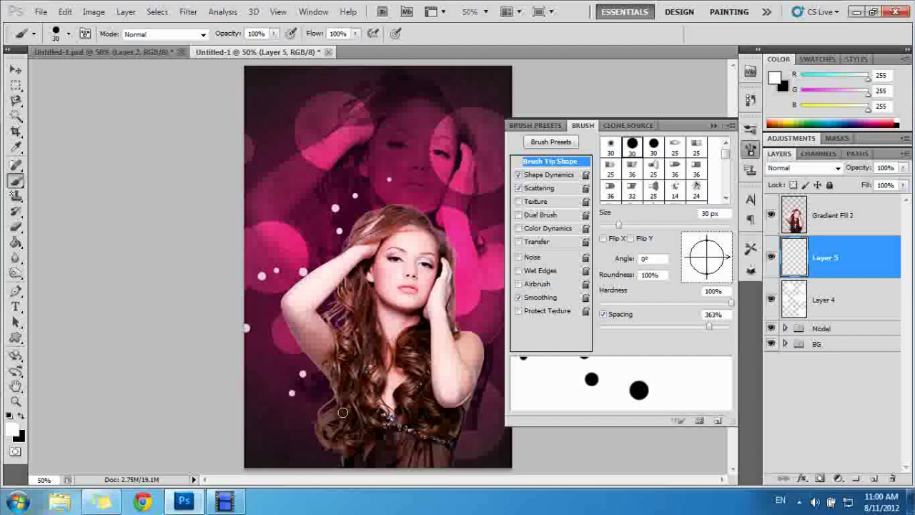
{"action": "left_click", "coordinate": [715, 127]}
{"action": "left_click_drag", "start_coordinate": [438, 205], "coordinate": [492, 441]}
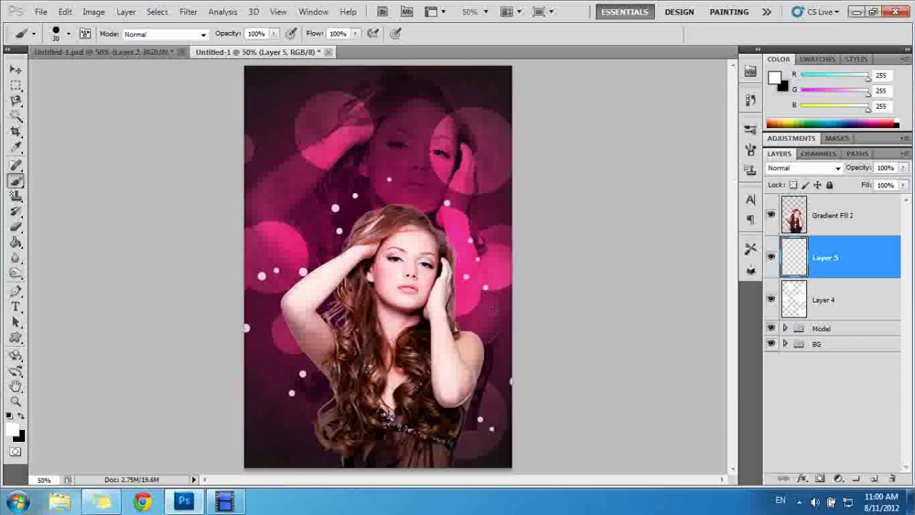
{"action": "left_click_drag", "start_coordinate": [334, 181], "coordinate": [243, 236]}
{"action": "left_click_drag", "start_coordinate": [256, 367], "coordinate": [285, 437]}
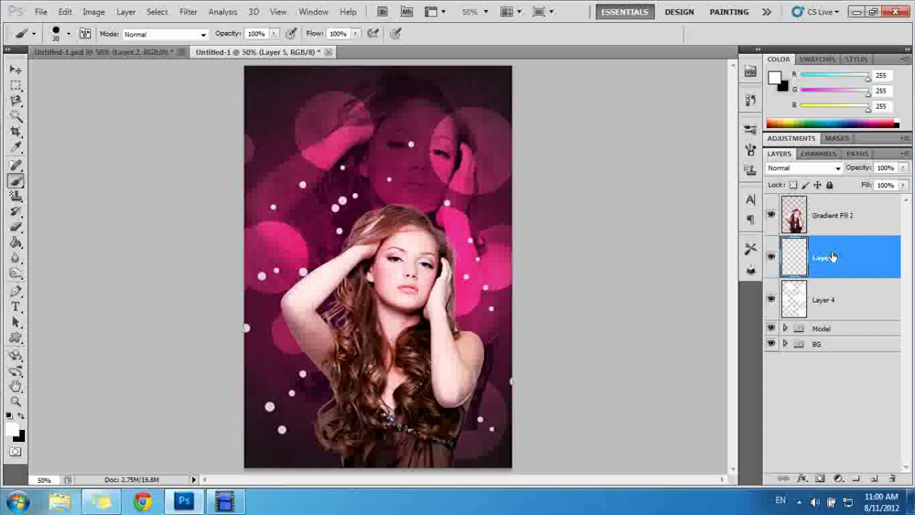
{"action": "left_click_drag", "start_coordinate": [834, 253], "coordinate": [874, 478]}
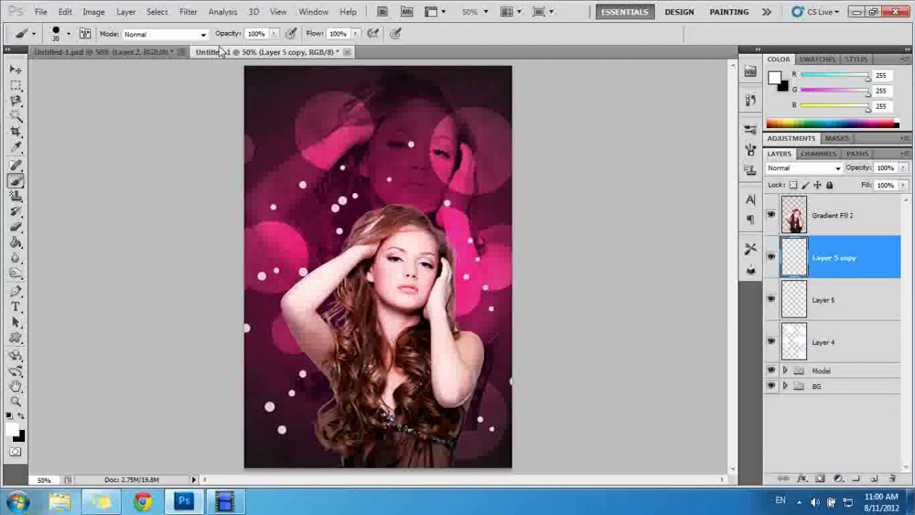
Apply a Gaussian Blur of about 13.9 px radius to Layer 5 copy
{"action": "left_click", "coordinate": [188, 12]}
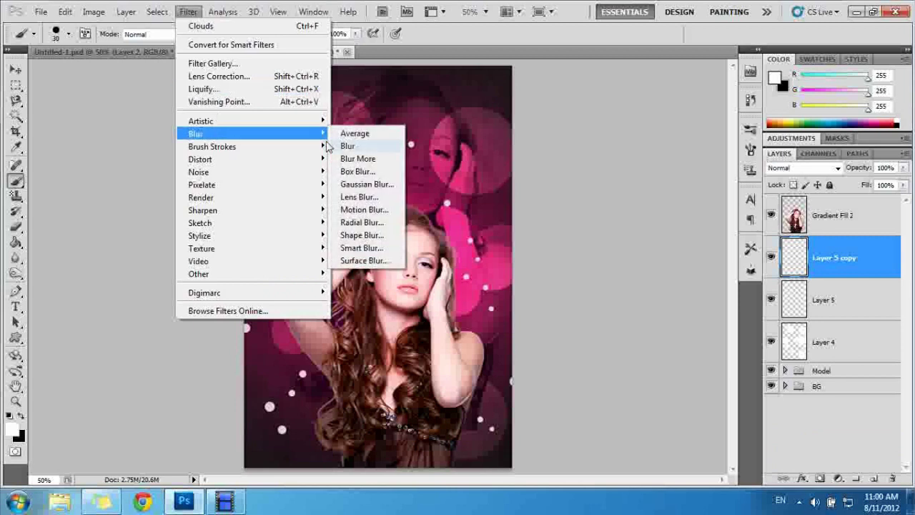
{"action": "left_click", "coordinate": [366, 183]}
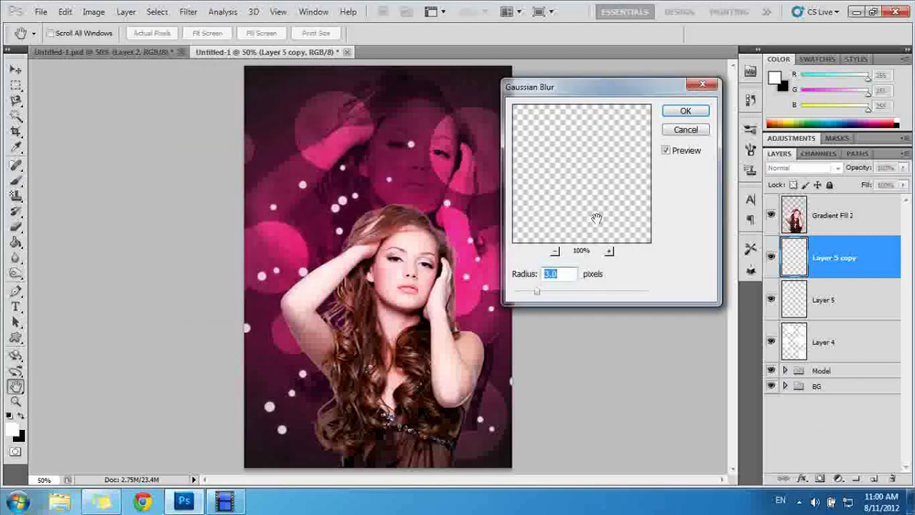
{"action": "mouse_move", "coordinate": [537, 292]}
{"action": "left_mouse_down"}
{"action": "mouse_move", "coordinate": [586, 292]}
{"action": "mouse_move", "coordinate": [565, 293]}
{"action": "mouse_move", "coordinate": [573, 294]}
{"action": "left_mouse_up"}
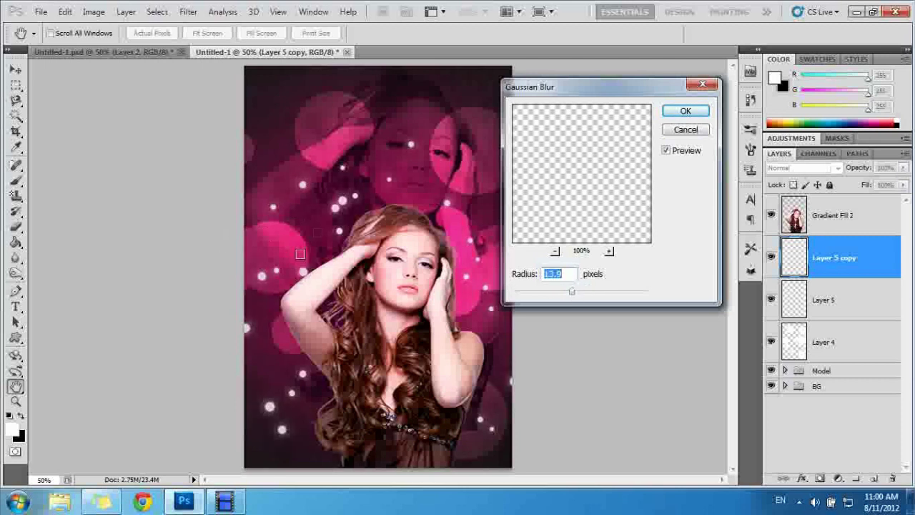
{"action": "left_click", "coordinate": [684, 112]}
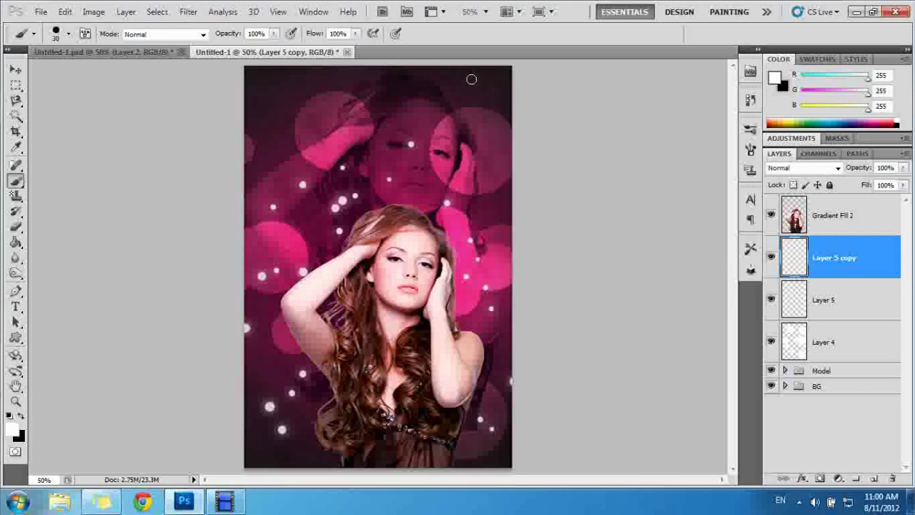
Group Layer 4, Layer 5 and Layer 5 copy together and name the group Brush
{"action": "left_click", "coordinate": [840, 343], "text": "shift"}
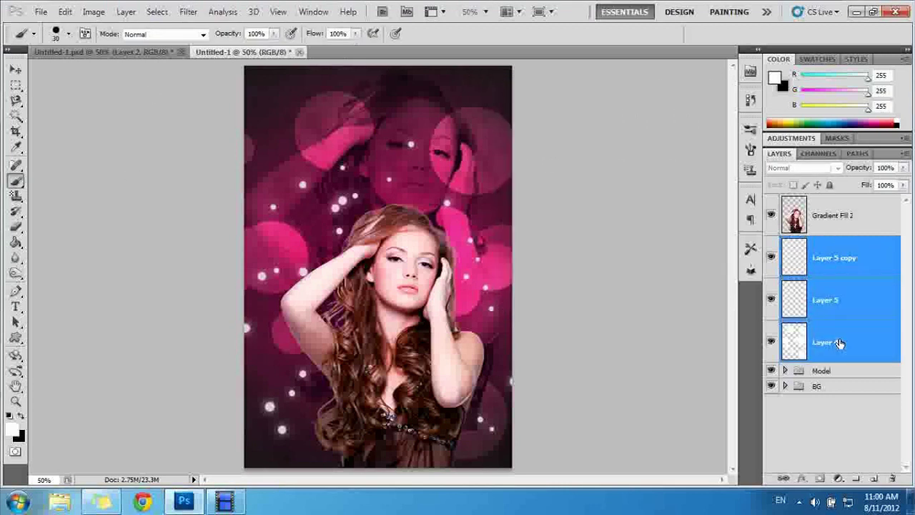
{"action": "key", "text": "ctrl+g"}
{"action": "double_click", "coordinate": [828, 244]}
{"action": "type", "text": "Brush"}
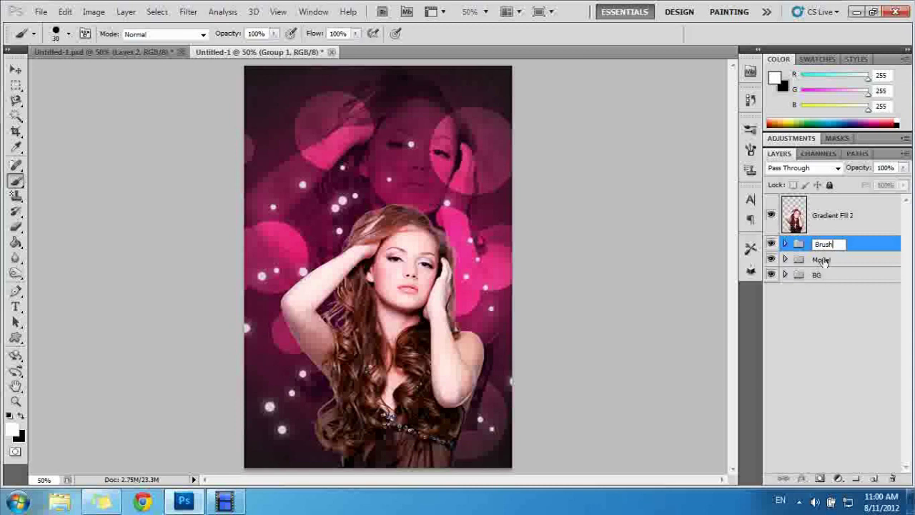
{"action": "left_click", "coordinate": [823, 261]}
{"action": "left_click", "coordinate": [834, 245]}
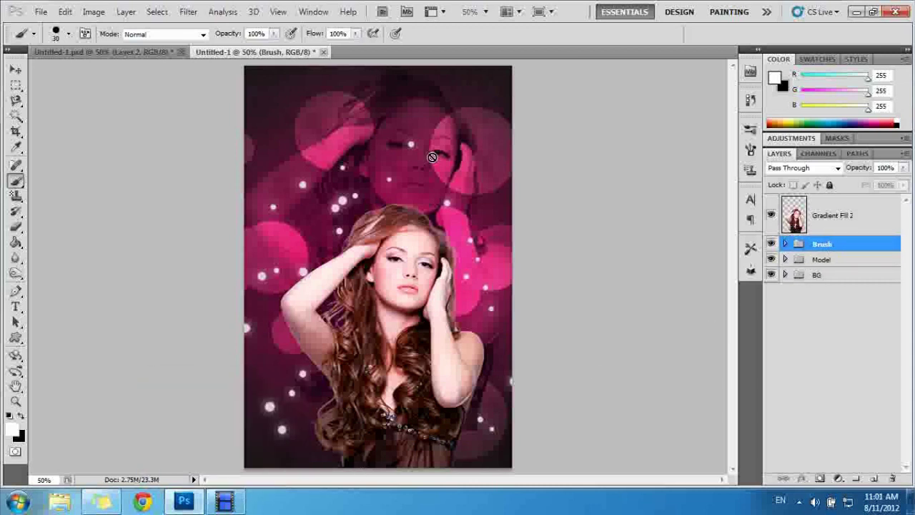
Compare against the finished Dream Design reference poster, then return to the working document
{"action": "left_click", "coordinate": [140, 50]}
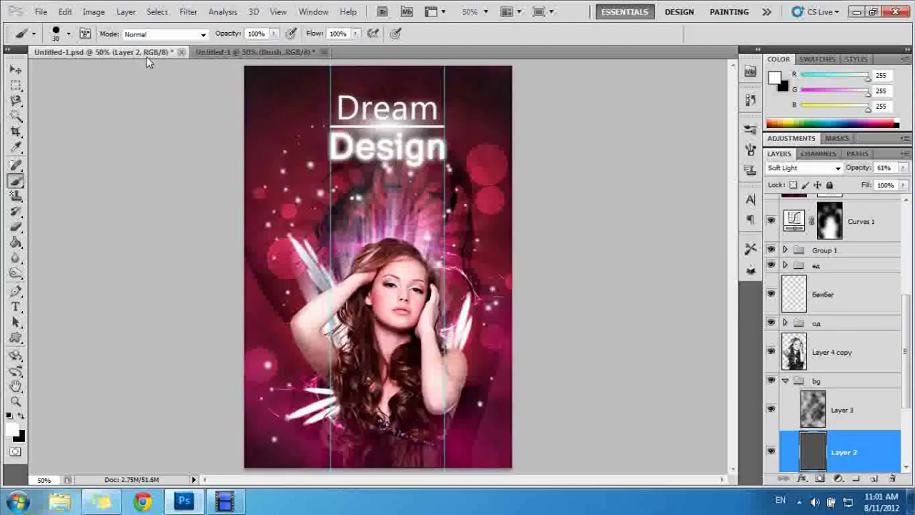
{"action": "left_click", "coordinate": [265, 53]}
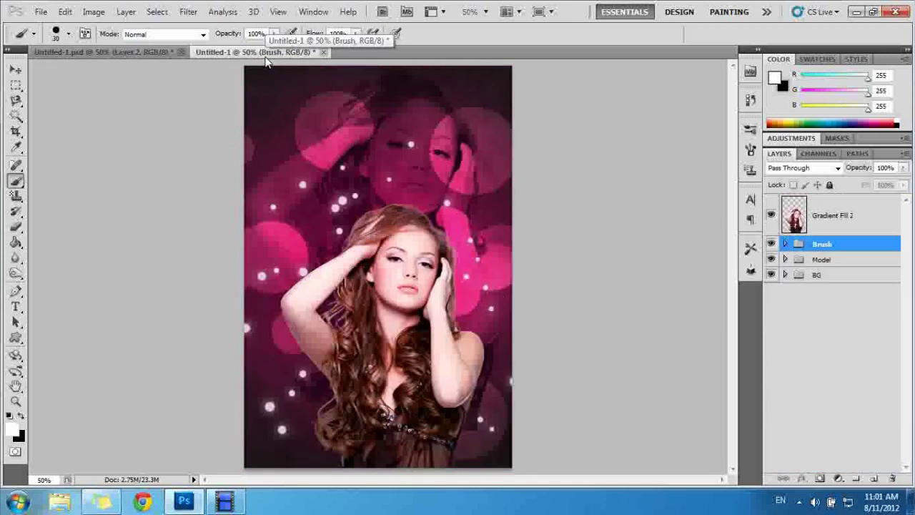
{"action": "left_click", "coordinate": [39, 11]}
Open forma.png to take its white splash shape, then close it with Ctrl+W
{"action": "left_click", "coordinate": [56, 35]}
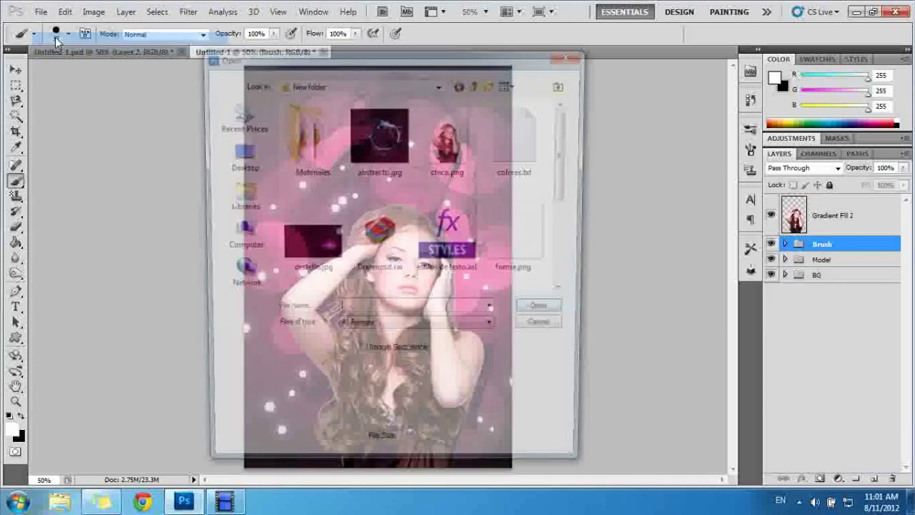
{"action": "scroll", "coordinate": [529, 164], "scroll_direction": "down", "scroll_amount": 3}
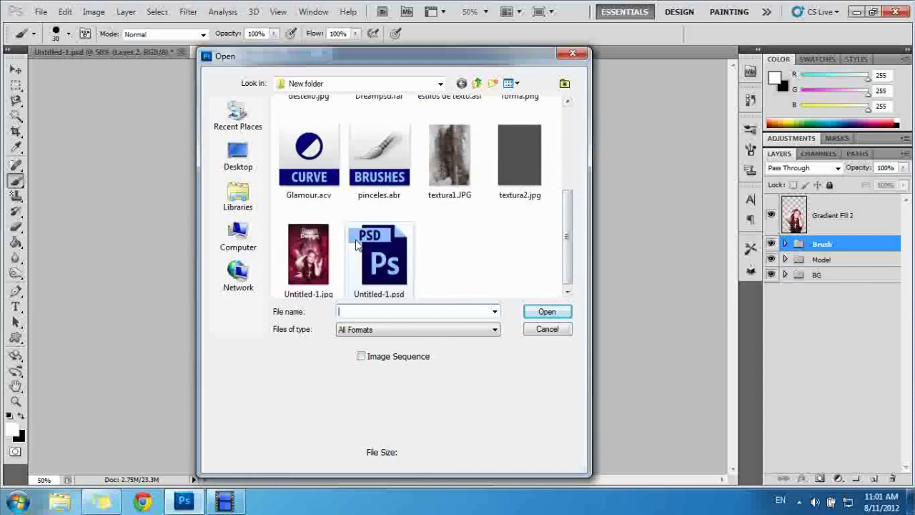
{"action": "scroll", "coordinate": [565, 206], "scroll_direction": "up", "scroll_amount": 2}
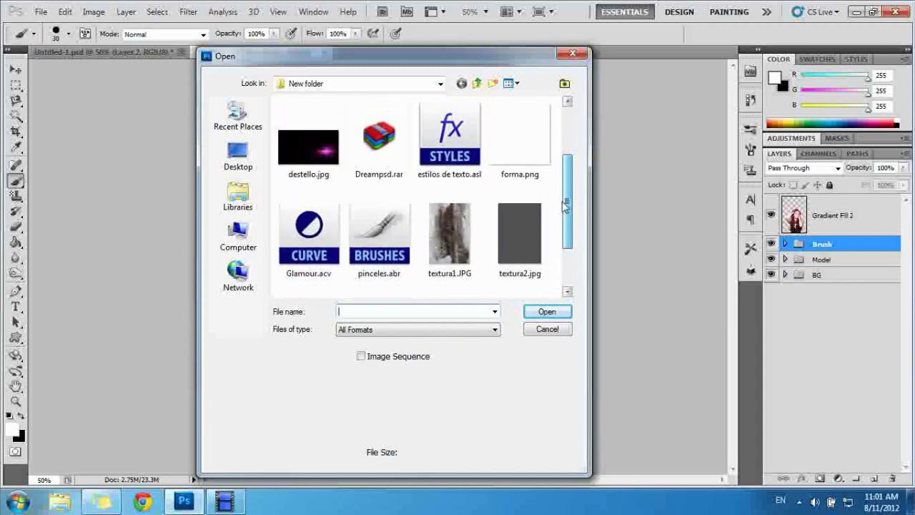
{"action": "double_click", "coordinate": [520, 143]}
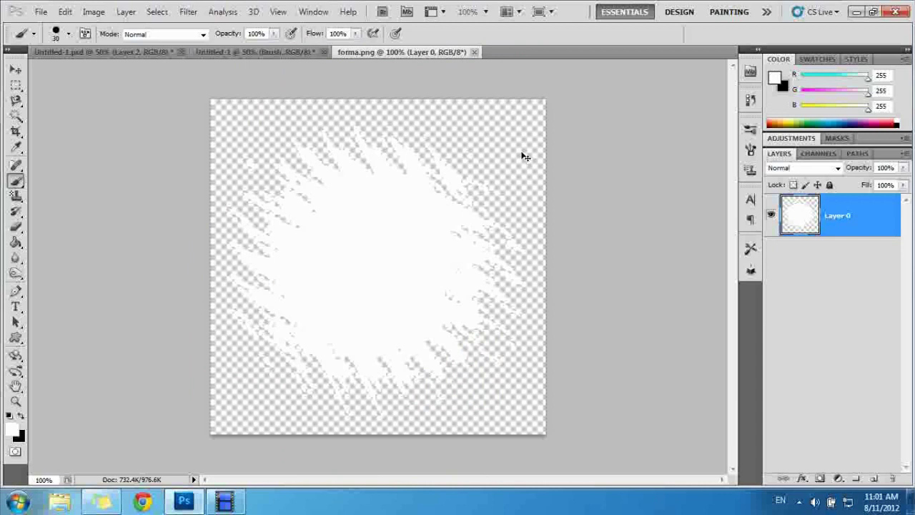
{"action": "key", "text": "ctrl+w"}
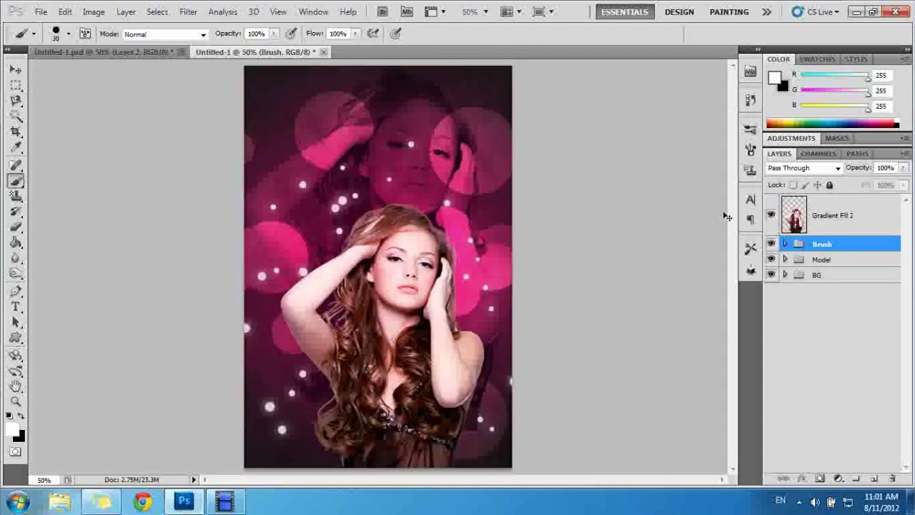
Paste the splash as Layer 6, then narrow it and tilt it about 30° into a feather
{"action": "key", "text": "ctrl+v"}
{"action": "key", "text": "ctrl+t"}
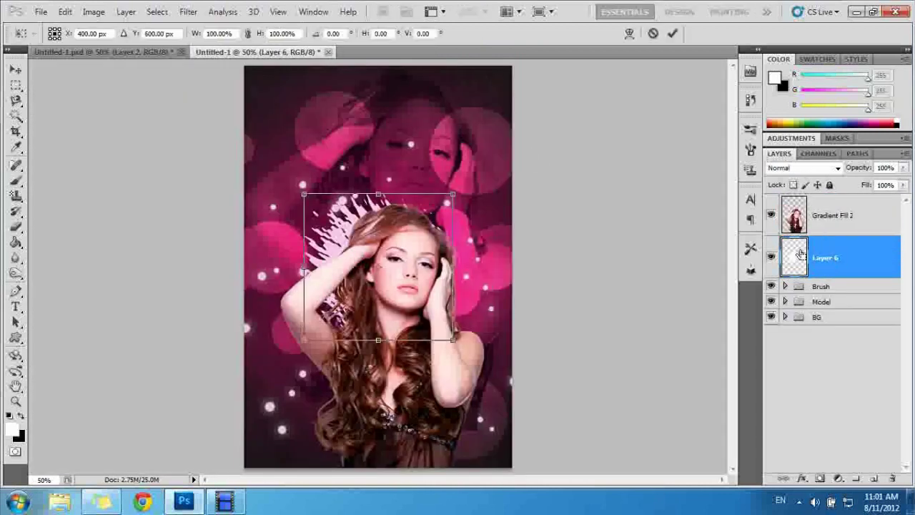
{"action": "left_click_drag", "start_coordinate": [452, 266], "coordinate": [315, 268]}
{"action": "left_click_drag", "start_coordinate": [314, 195], "coordinate": [308, 216]}
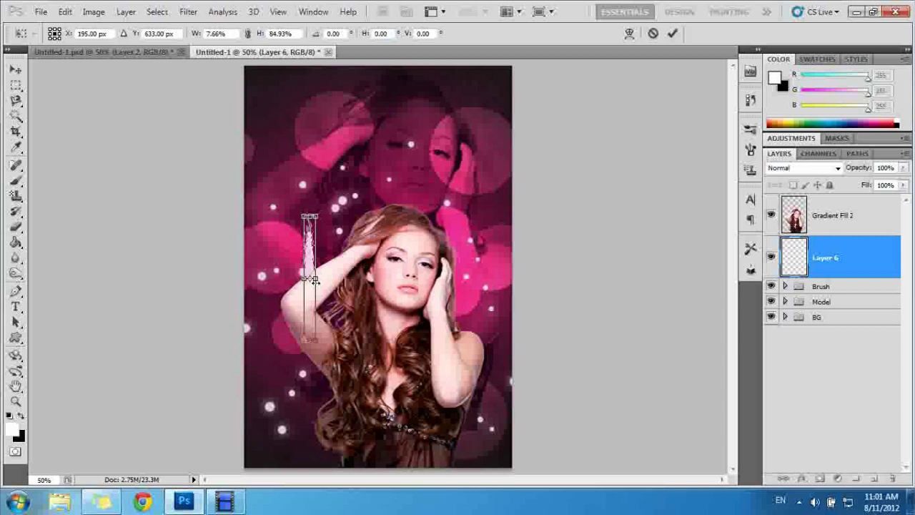
{"action": "mouse_move", "coordinate": [275, 189]}
{"action": "left_mouse_down"}
{"action": "mouse_move", "coordinate": [261, 235]}
{"action": "mouse_move", "coordinate": [301, 257]}
{"action": "mouse_move", "coordinate": [302, 239]}
{"action": "left_mouse_up"}
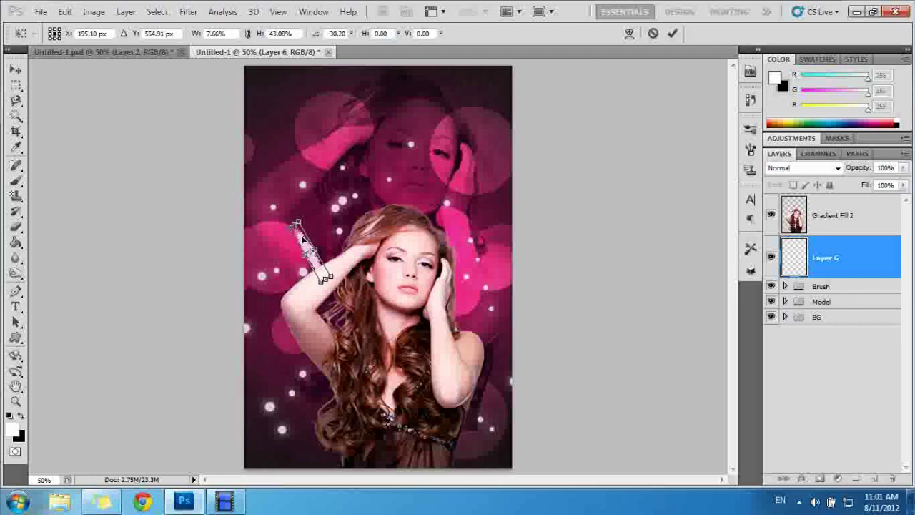
{"action": "key", "text": "Return"}
{"action": "key", "text": "b"}
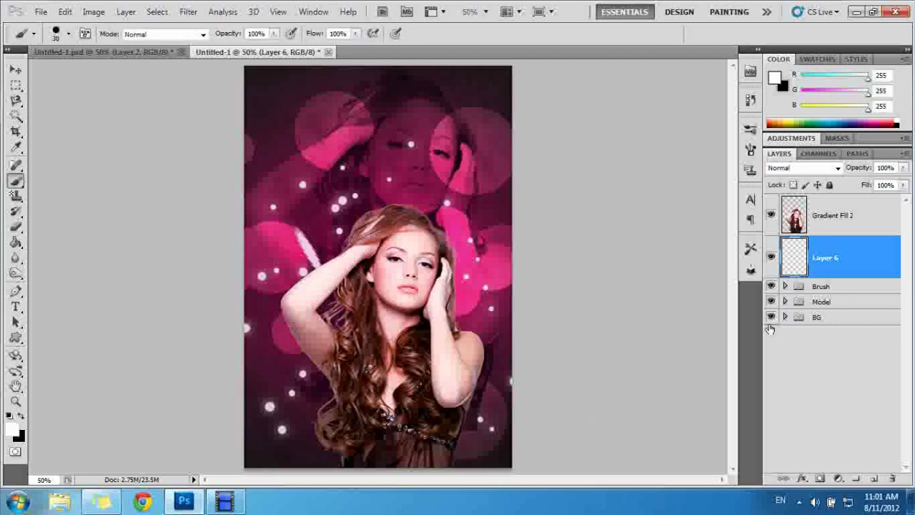
Duplicate the feather, then rotate the copy and move it down and left
{"action": "left_click_drag", "start_coordinate": [837, 258], "coordinate": [874, 478]}
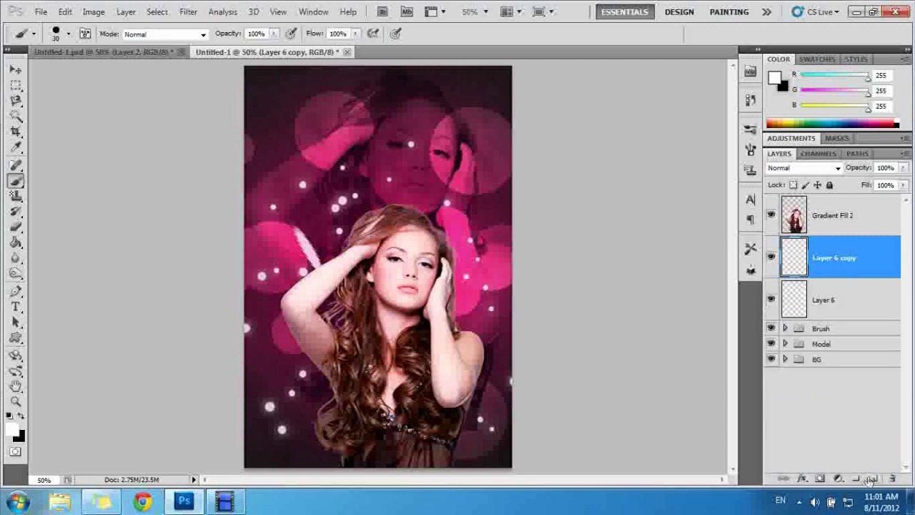
{"action": "key", "text": "ctrl+t"}
{"action": "left_click_drag", "start_coordinate": [191, 217], "coordinate": [188, 272]}
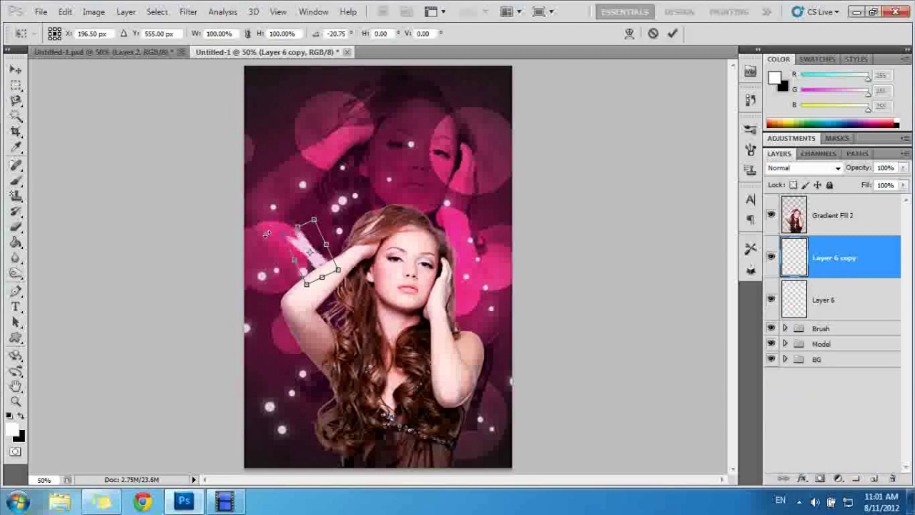
{"action": "mouse_move", "coordinate": [307, 238]}
{"action": "left_mouse_down"}
{"action": "mouse_move", "coordinate": [297, 246]}
{"action": "mouse_move", "coordinate": [294, 233]}
{"action": "left_mouse_up"}
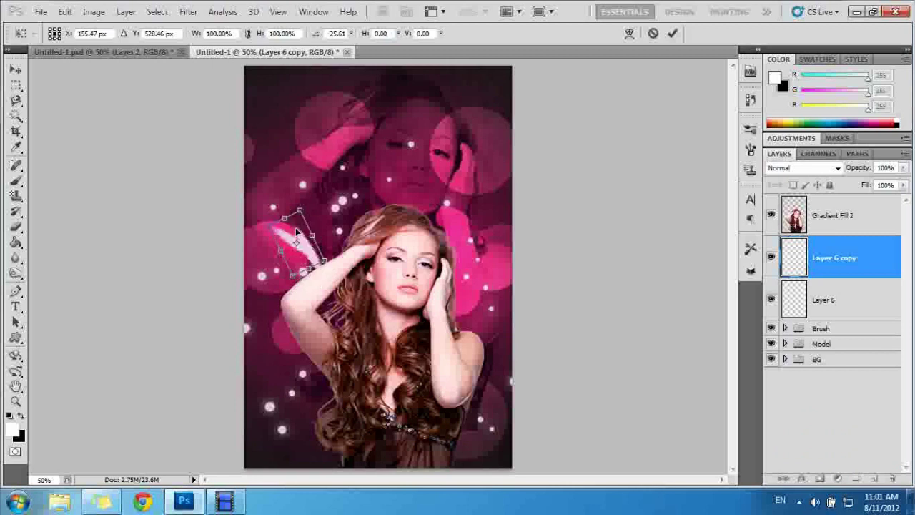
{"action": "key", "text": "Return"}
Make a third feather copy, rotate it to about -18° and nudge it right and down
{"action": "left_click_drag", "start_coordinate": [835, 257], "coordinate": [874, 478]}
{"action": "key", "text": "ctrl+t"}
{"action": "mouse_move", "coordinate": [328, 236]}
{"action": "left_mouse_down"}
{"action": "mouse_move", "coordinate": [331, 249]}
{"action": "mouse_move", "coordinate": [299, 224]}
{"action": "mouse_move", "coordinate": [317, 237]}
{"action": "mouse_move", "coordinate": [293, 247]}
{"action": "mouse_move", "coordinate": [323, 254]}
{"action": "mouse_move", "coordinate": [309, 234]}
{"action": "mouse_move", "coordinate": [304, 241]}
{"action": "left_mouse_up"}
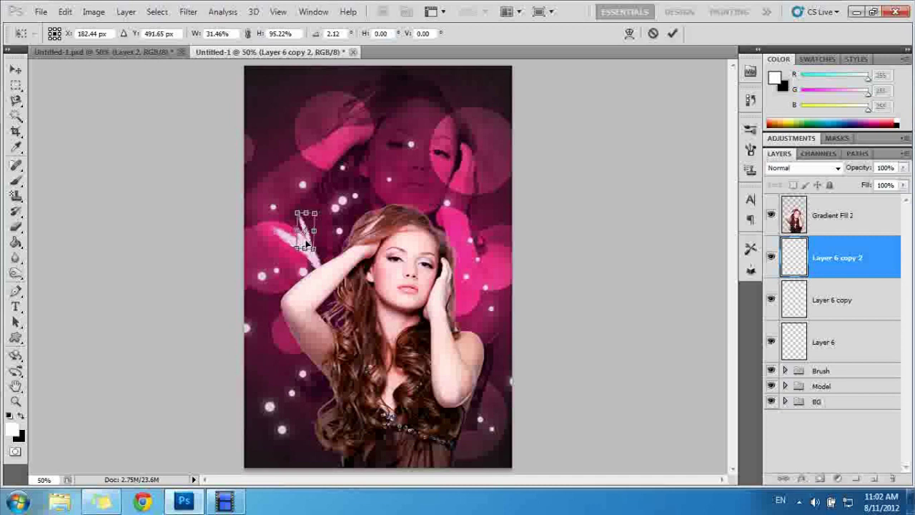
{"action": "key", "text": "Return"}
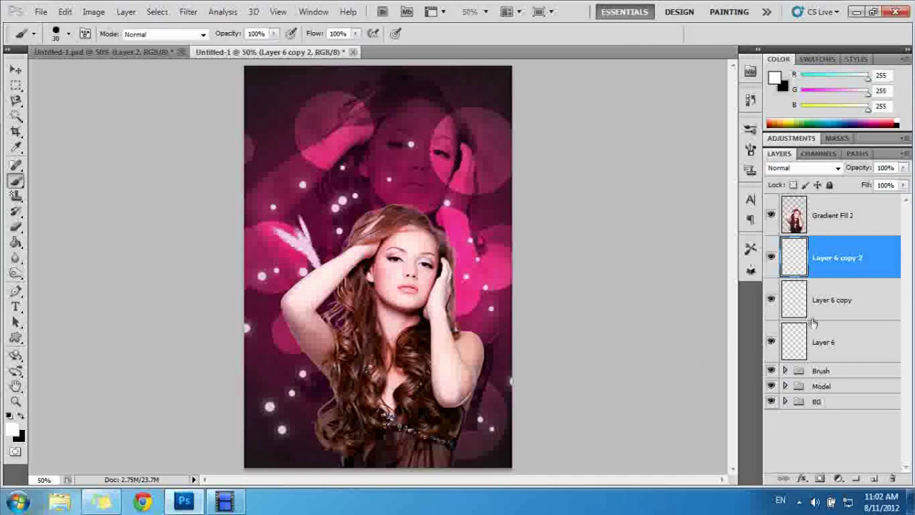
{"action": "key", "text": "ctrl+t"}
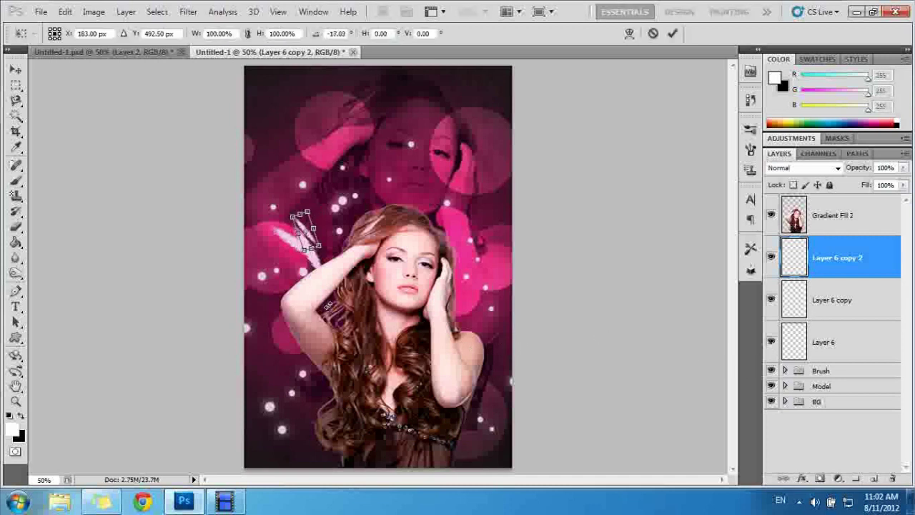
{"action": "left_click_drag", "start_coordinate": [323, 308], "coordinate": [327, 289]}
{"action": "key", "text": "shift+Down"}
{"action": "key", "text": "shift+Down"}
{"action": "key", "text": "shift+Right"}
{"action": "key", "text": "Right"}
{"action": "key", "text": "Right"}
{"action": "key", "text": "Right"}
{"action": "key", "text": "shift+Down"}
{"action": "key", "text": "Return"}
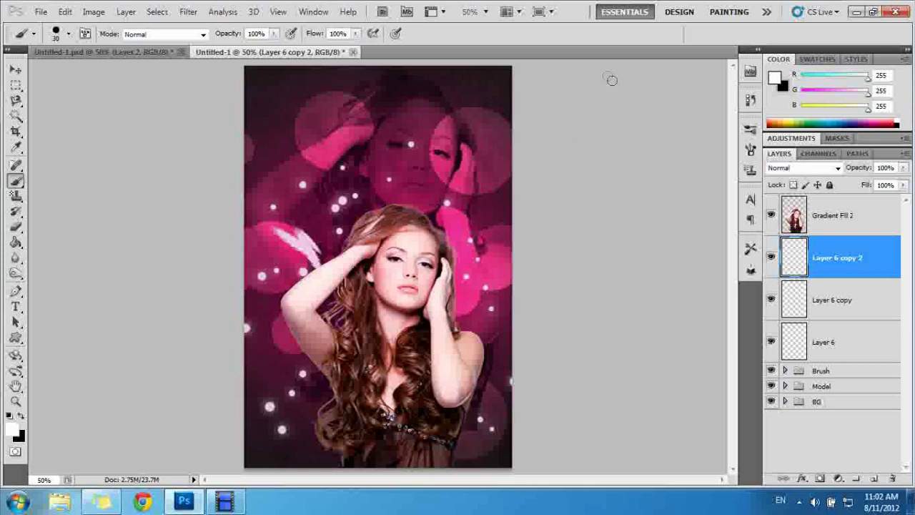
Rotate the Layer 6 copy feather back to nearly upright, then select Layer 6 copy 2
{"action": "left_click", "coordinate": [828, 306]}
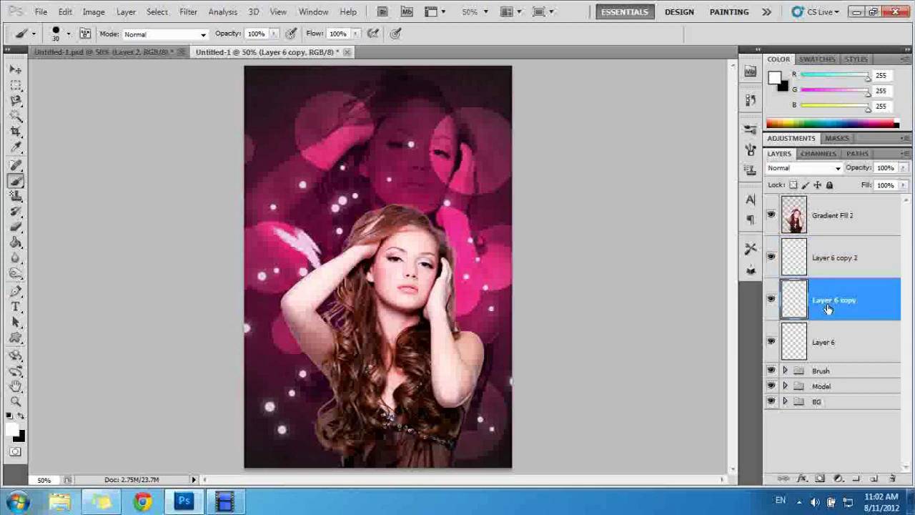
{"action": "key", "text": "ctrl+t"}
{"action": "mouse_move", "coordinate": [354, 278]}
{"action": "left_mouse_down"}
{"action": "mouse_move", "coordinate": [344, 286]}
{"action": "mouse_move", "coordinate": [310, 267]}
{"action": "left_mouse_up"}
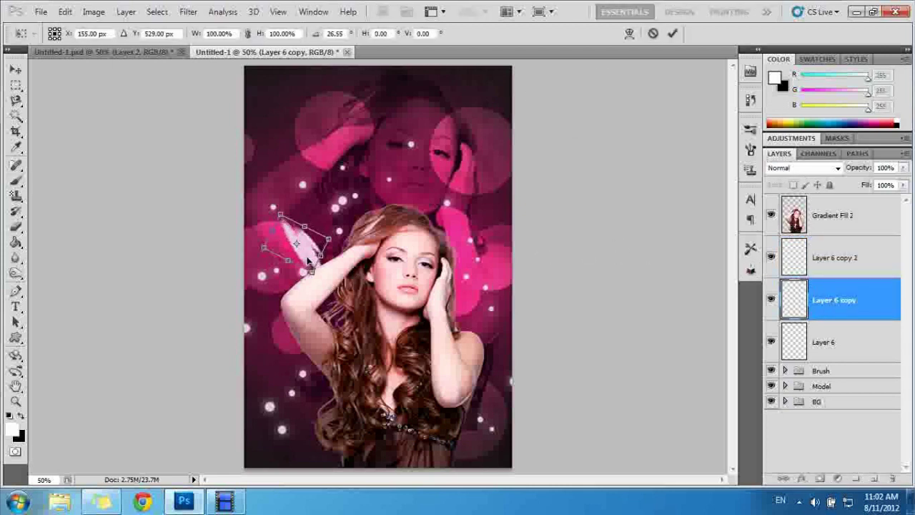
{"action": "left_click_drag", "start_coordinate": [236, 261], "coordinate": [250, 278]}
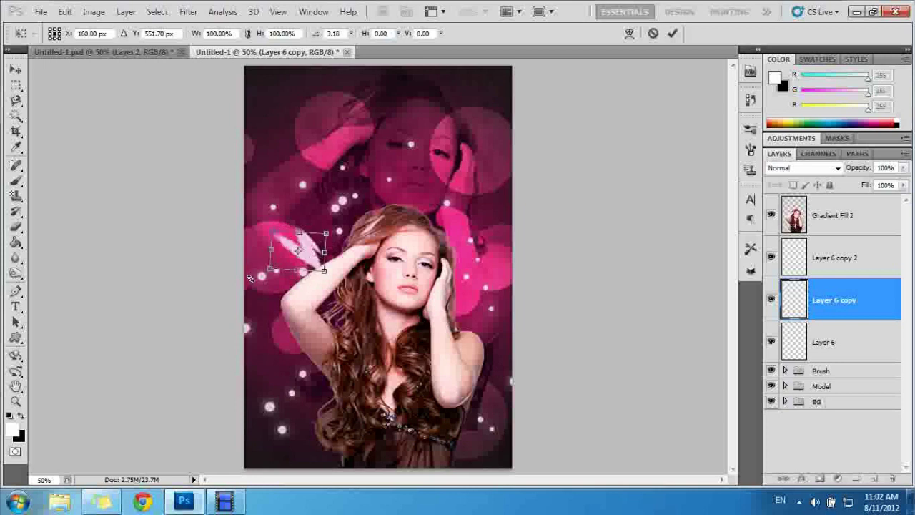
{"action": "key", "text": "Return"}
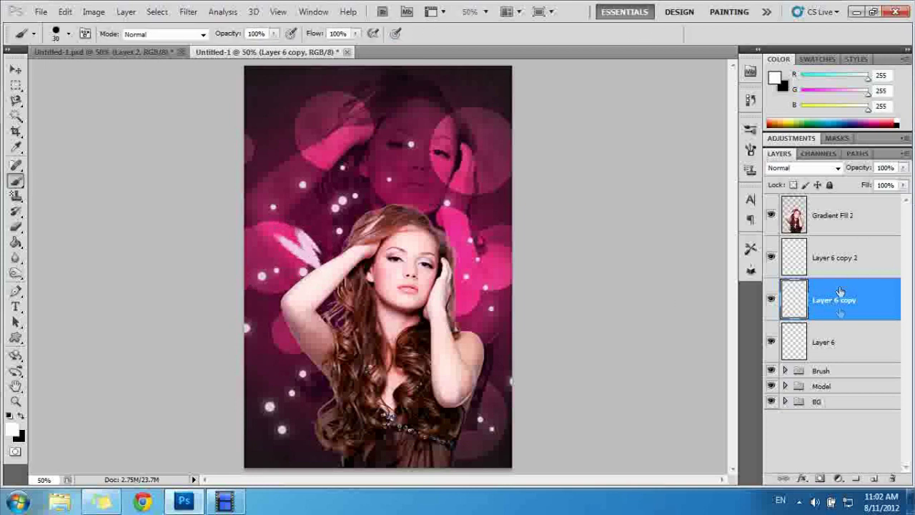
{"action": "left_click", "coordinate": [841, 341]}
{"action": "left_click", "coordinate": [847, 261]}
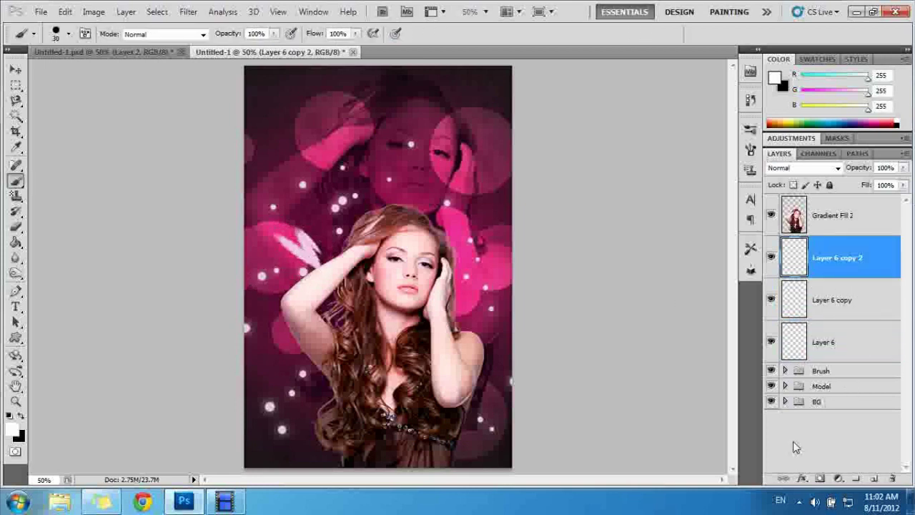
{"action": "left_click", "coordinate": [802, 476]}
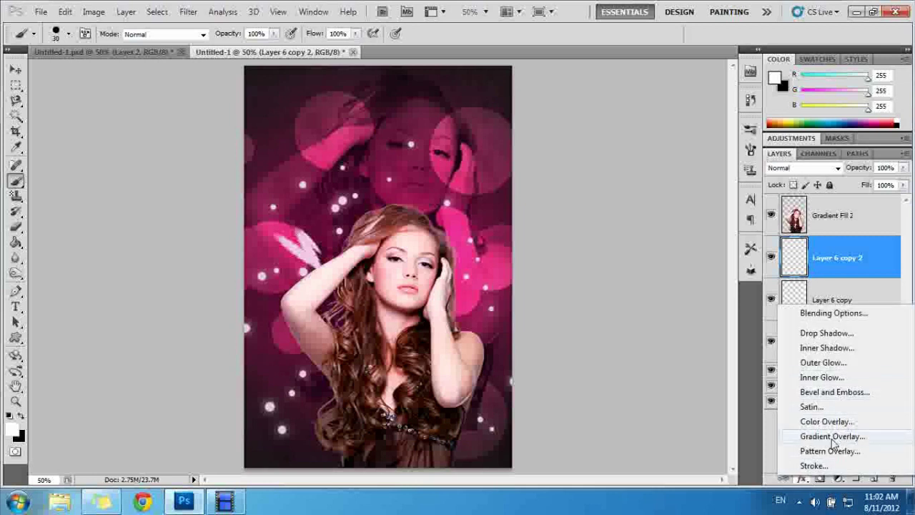
Give Layer 6 copy 2 an Outer Glow in saturated magenta
{"action": "left_click", "coordinate": [833, 363]}
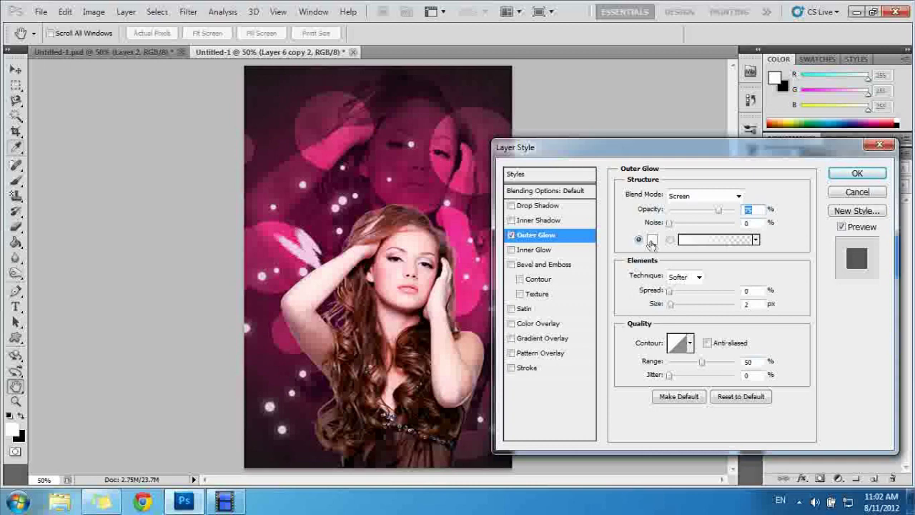
{"action": "left_click", "coordinate": [651, 240]}
{"action": "left_click_drag", "start_coordinate": [639, 209], "coordinate": [638, 201]}
{"action": "left_click", "coordinate": [607, 180]}
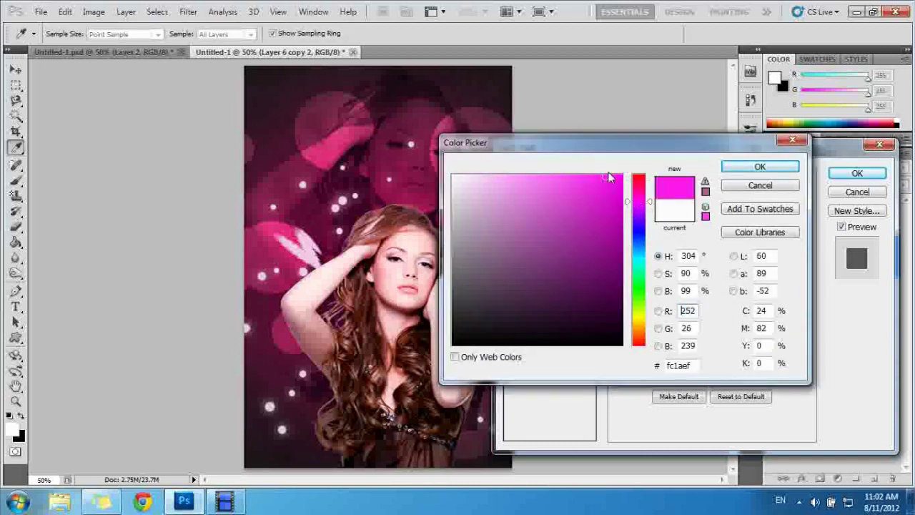
{"action": "left_click", "coordinate": [760, 167]}
{"action": "left_click", "coordinate": [862, 177]}
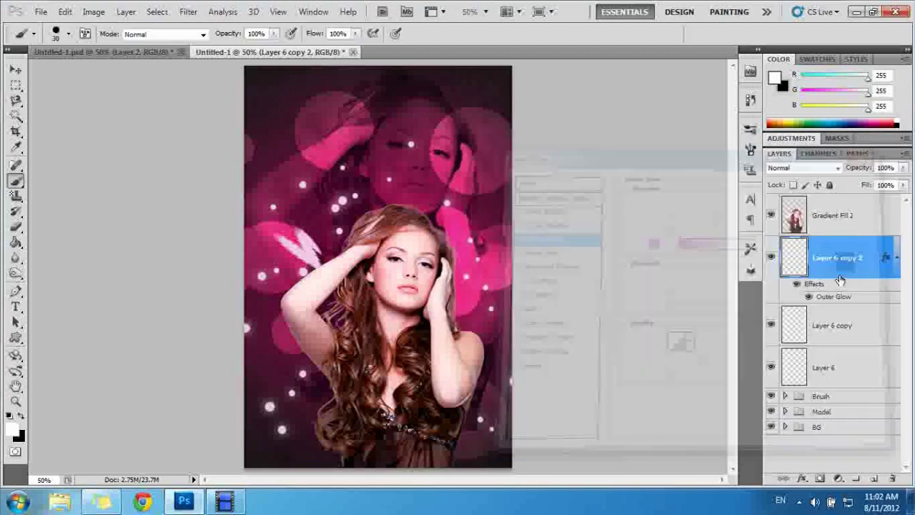
{"action": "right_click", "coordinate": [888, 259]}
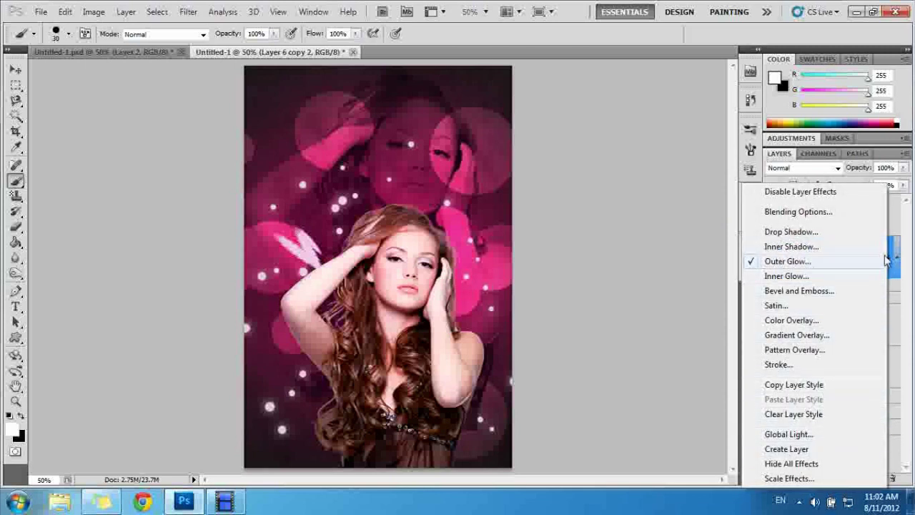
{"action": "left_click", "coordinate": [890, 261]}
Copy that glow style and paste it onto Layer 6 copy and Layer 6
{"action": "right_click", "coordinate": [816, 259]}
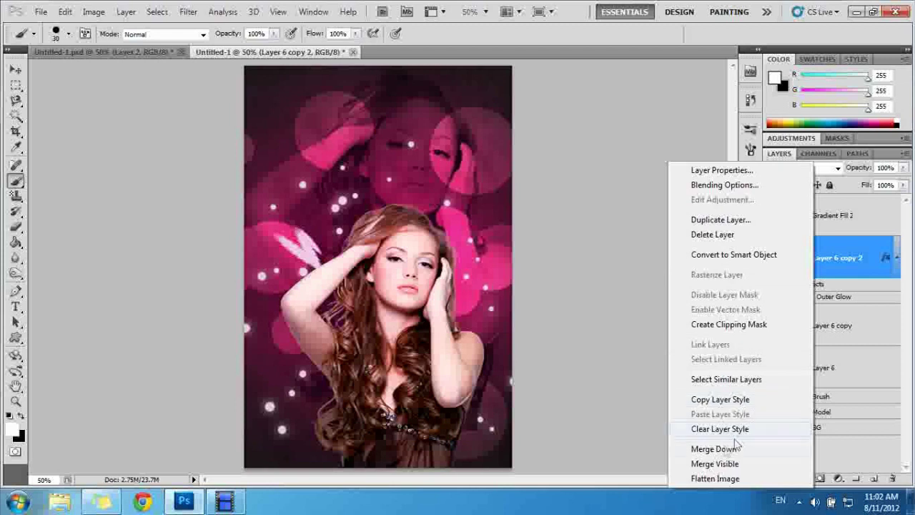
{"action": "left_click", "coordinate": [736, 399]}
{"action": "left_click", "coordinate": [829, 324]}
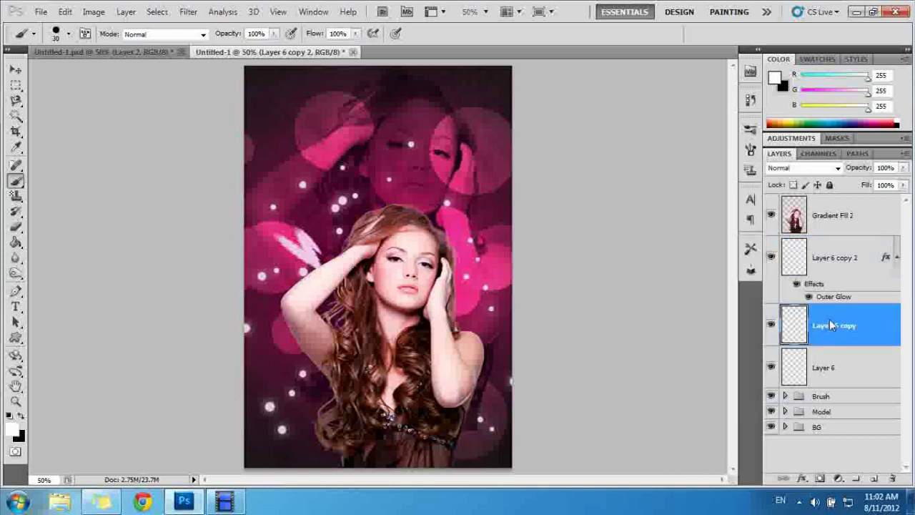
{"action": "right_click", "coordinate": [829, 326]}
{"action": "left_click", "coordinate": [735, 414]}
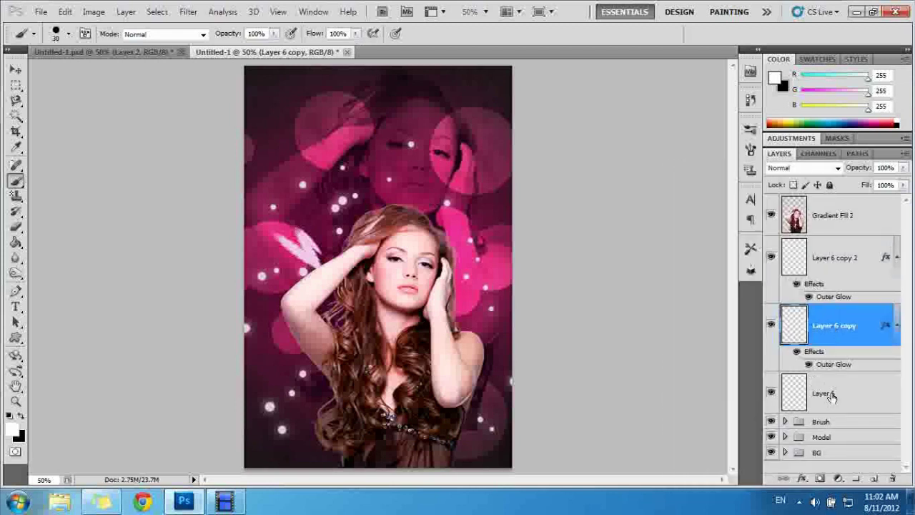
{"action": "left_click", "coordinate": [833, 392]}
{"action": "right_click", "coordinate": [834, 392]}
{"action": "left_click", "coordinate": [830, 322]}
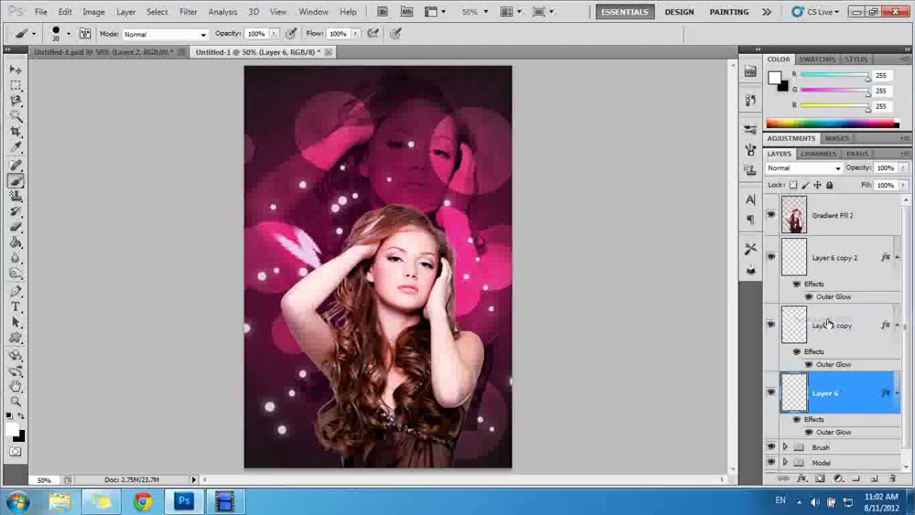
Group the three Layer 6 wing layers and place a rotated copy of the group at lower left
{"action": "left_click", "coordinate": [834, 264], "text": "shift"}
{"action": "key", "text": "ctrl+g"}
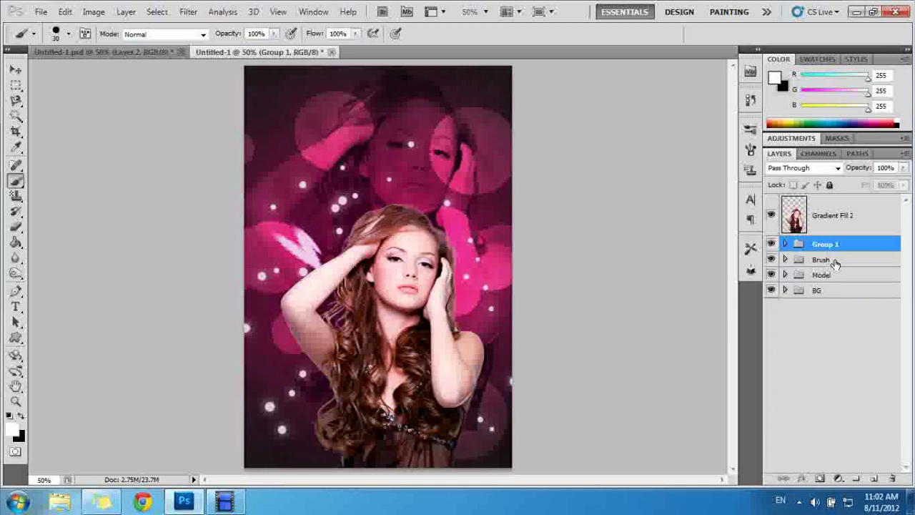
{"action": "left_click_drag", "start_coordinate": [822, 247], "coordinate": [873, 480]}
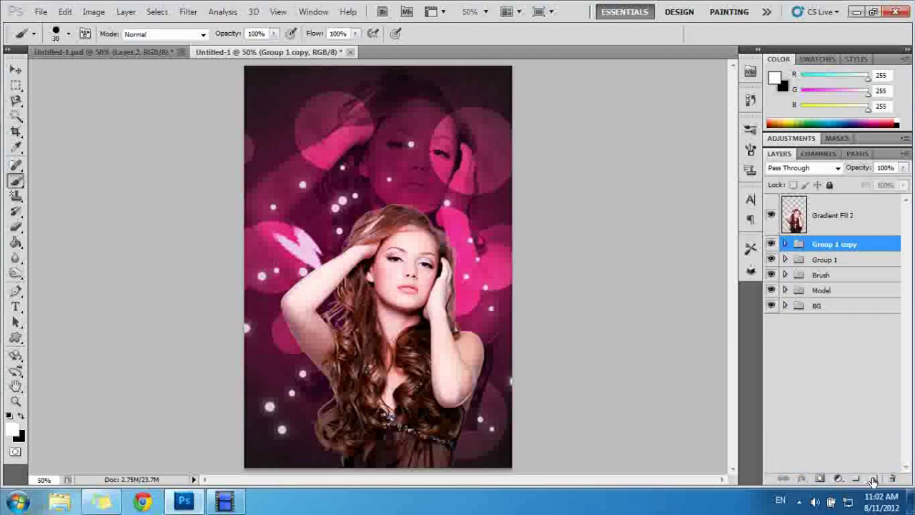
{"action": "key", "text": "ctrl+t"}
{"action": "left_click_drag", "start_coordinate": [309, 271], "coordinate": [324, 412]}
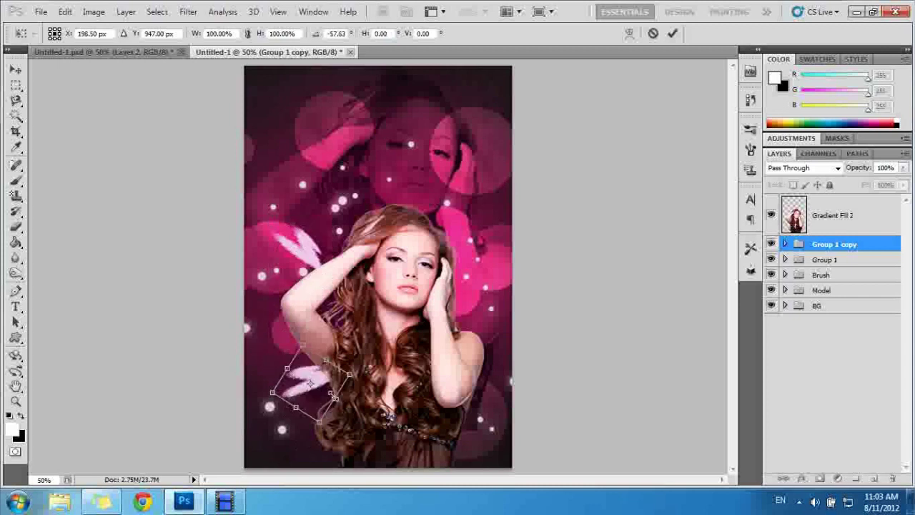
{"action": "key", "text": "Return"}
{"action": "key", "text": "b"}
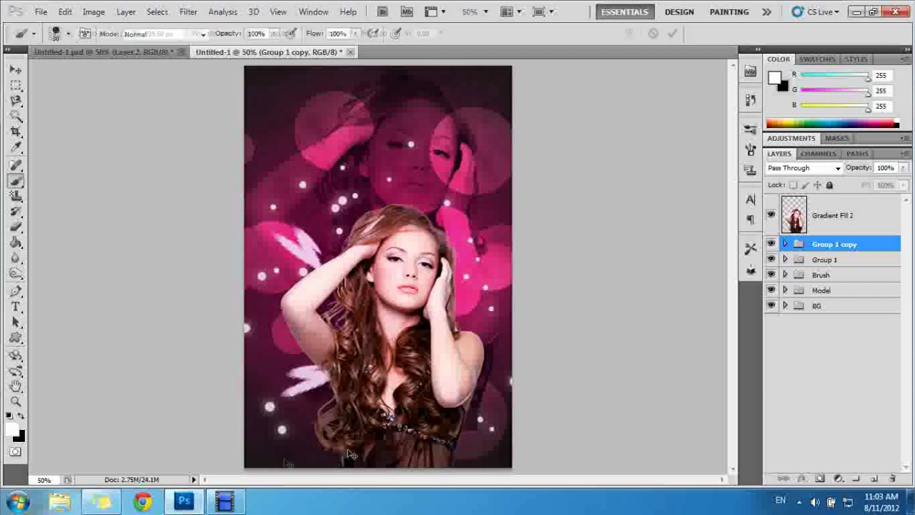
Widen the lower-left wing copy slightly and rotate it a little more
{"action": "key", "text": "ctrl+t"}
{"action": "left_click_drag", "start_coordinate": [276, 382], "coordinate": [272, 386]}
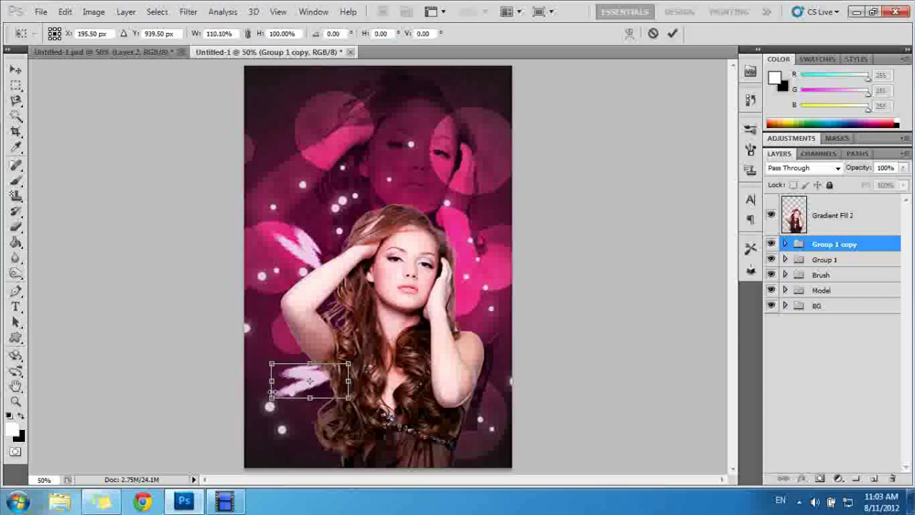
{"action": "left_click_drag", "start_coordinate": [269, 418], "coordinate": [277, 422]}
{"action": "key", "text": "Return"}
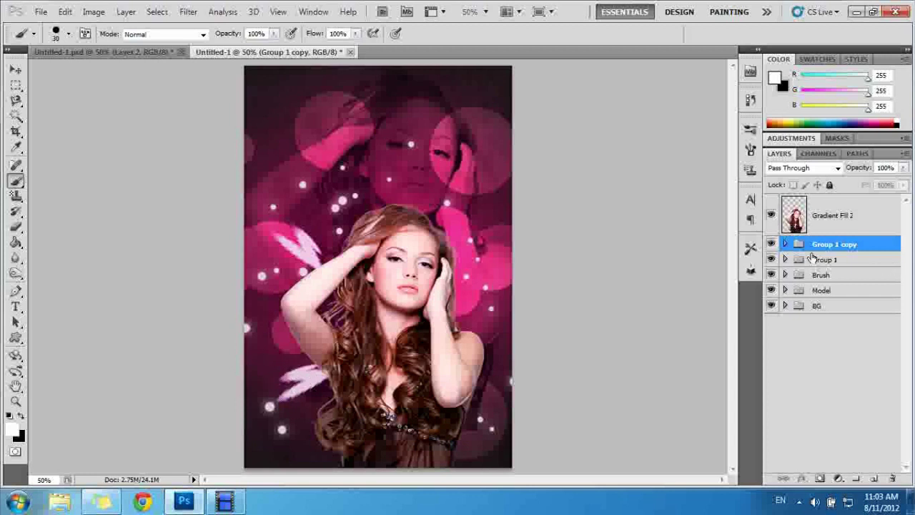
Duplicate Group 1 copy and place it beside the face on the right, rotated about 132°
{"action": "left_click", "coordinate": [785, 245]}
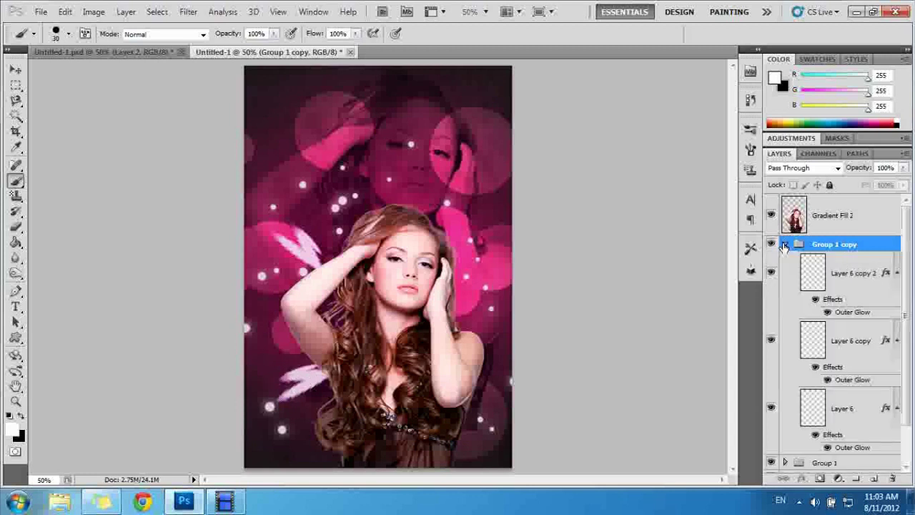
{"action": "left_click", "coordinate": [841, 263]}
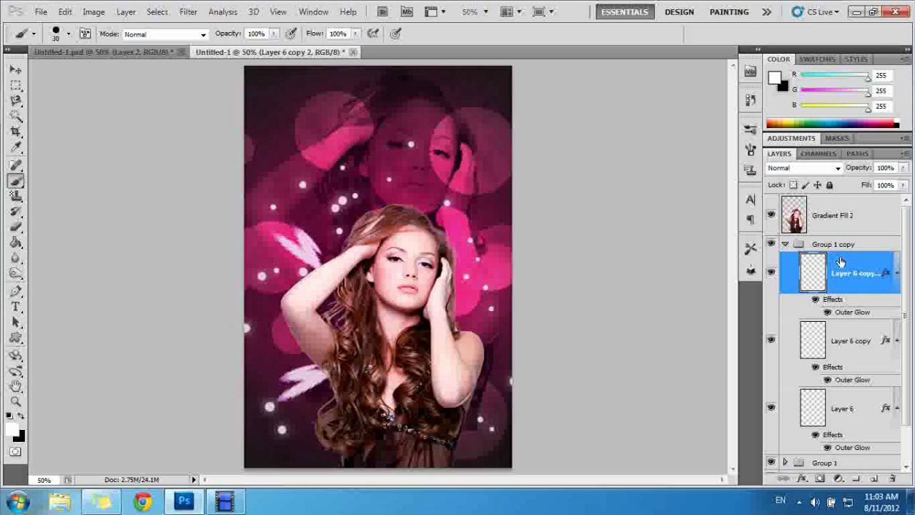
{"action": "left_click", "coordinate": [785, 245]}
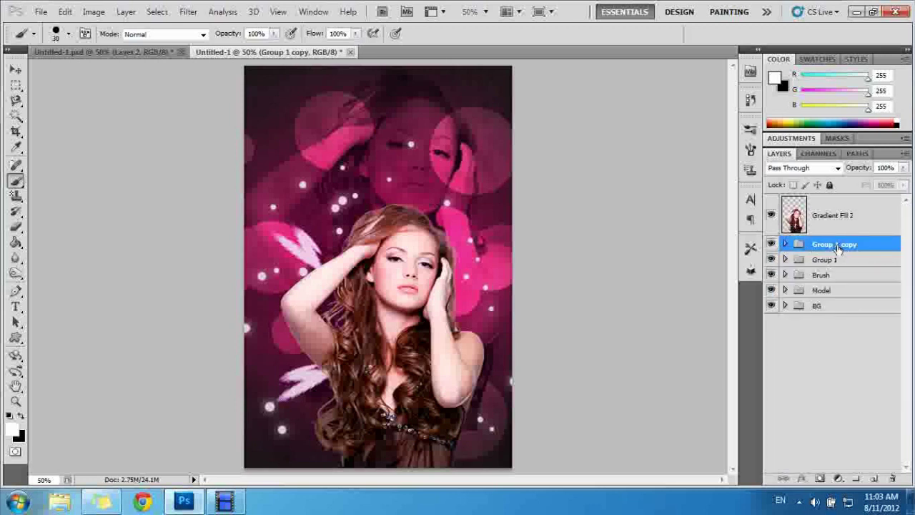
{"action": "left_click_drag", "start_coordinate": [838, 248], "coordinate": [874, 479]}
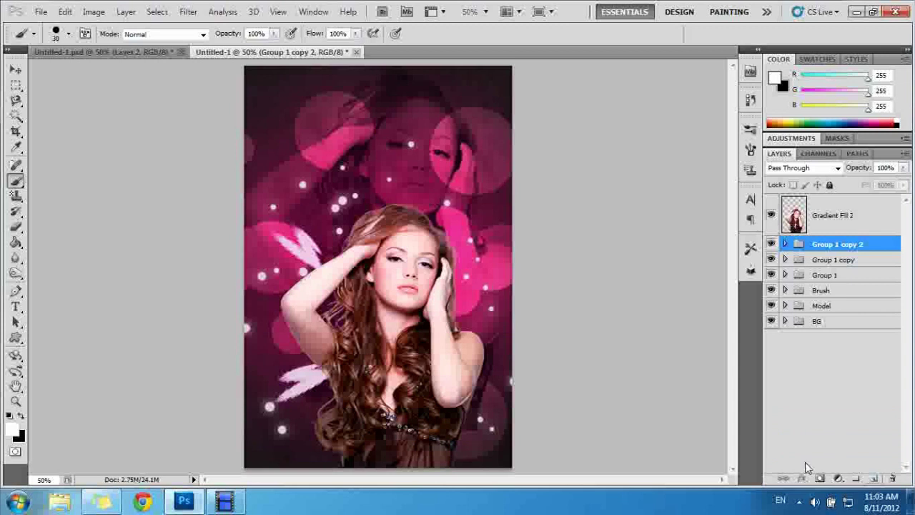
{"action": "key", "text": "ctrl+t"}
{"action": "left_click_drag", "start_coordinate": [329, 389], "coordinate": [499, 298]}
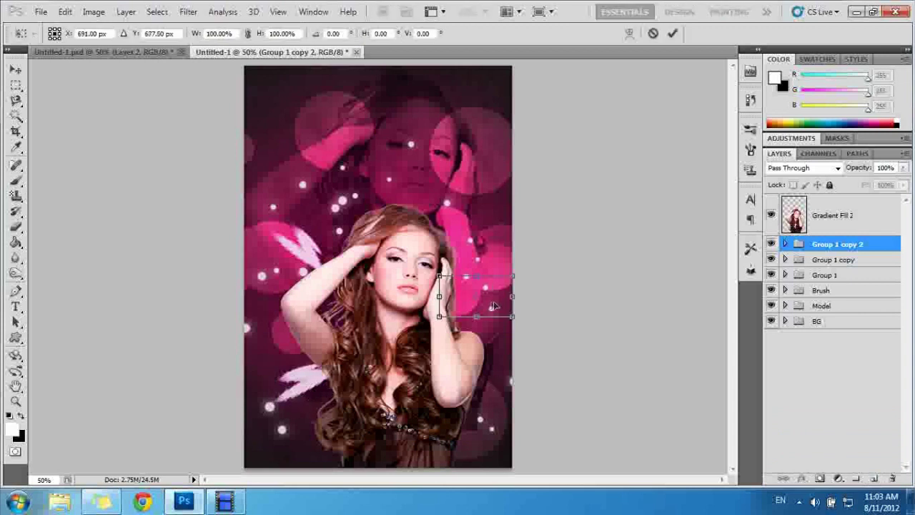
{"action": "mouse_move", "coordinate": [530, 343]}
{"action": "left_mouse_down"}
{"action": "mouse_move", "coordinate": [395, 340]}
{"action": "mouse_move", "coordinate": [430, 358]}
{"action": "left_mouse_up"}
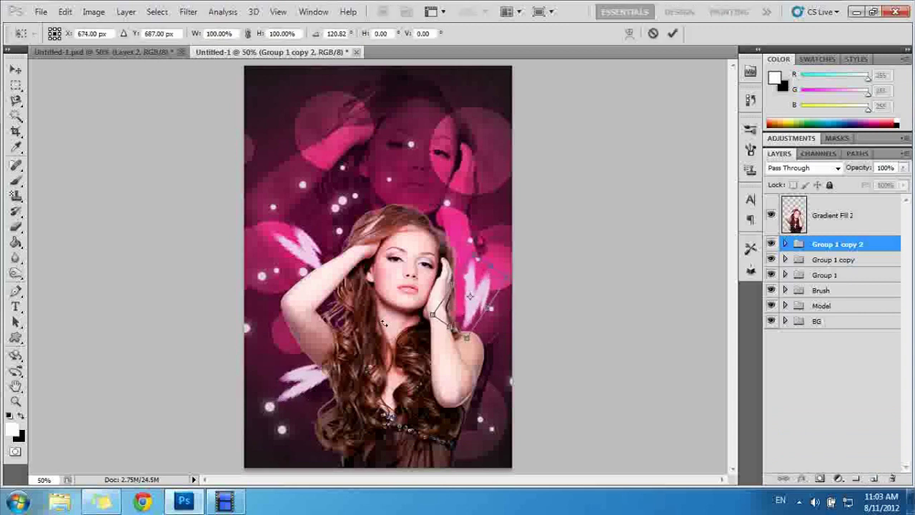
{"action": "left_click_drag", "start_coordinate": [464, 318], "coordinate": [468, 329]}
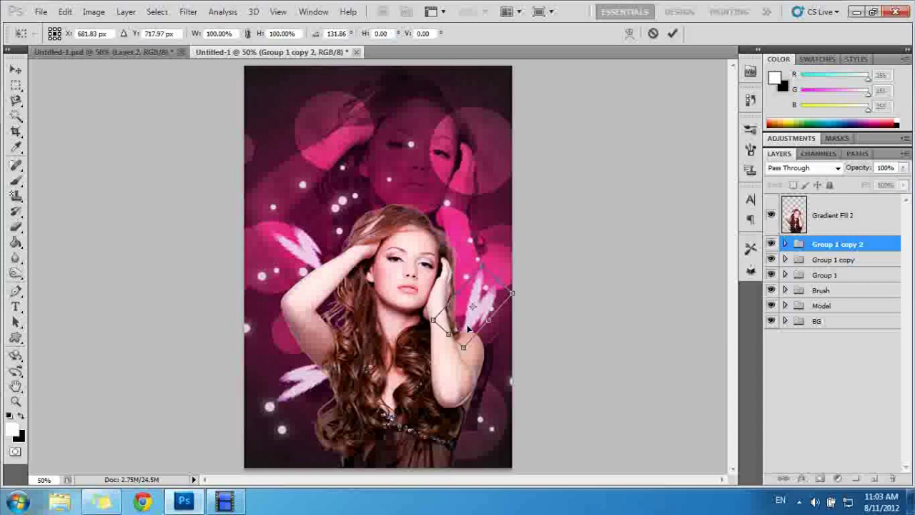
{"action": "key", "text": "Return"}
{"action": "key", "text": "b"}
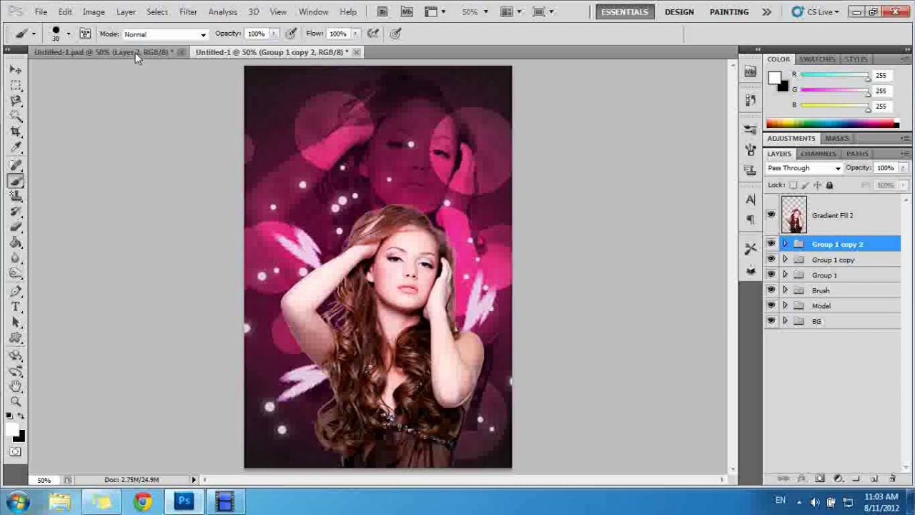
Compare against the Untitled-1.psd reference poster and select the Gradient Fill 2 model layer
{"action": "left_click_drag", "start_coordinate": [134, 52], "coordinate": [189, 52]}
{"action": "left_click", "coordinate": [233, 48]}
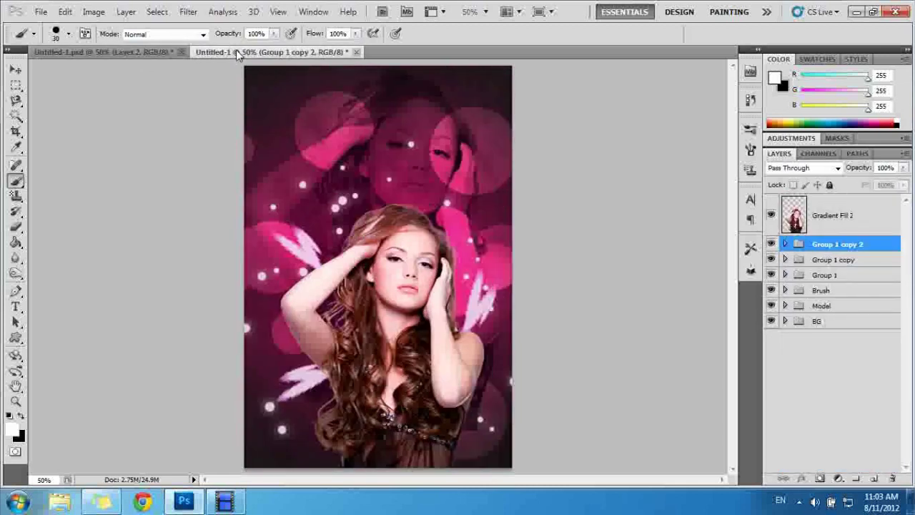
{"action": "key", "text": "ctrl+t"}
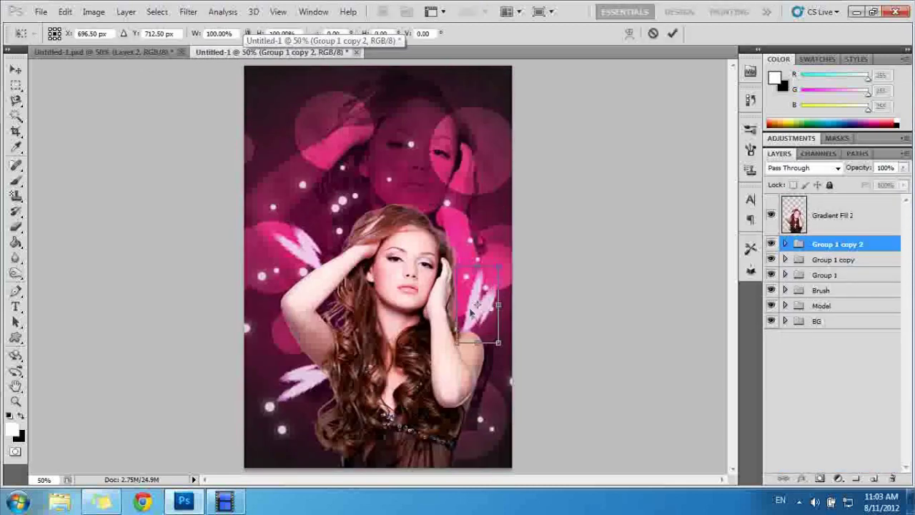
{"action": "key", "text": "Return"}
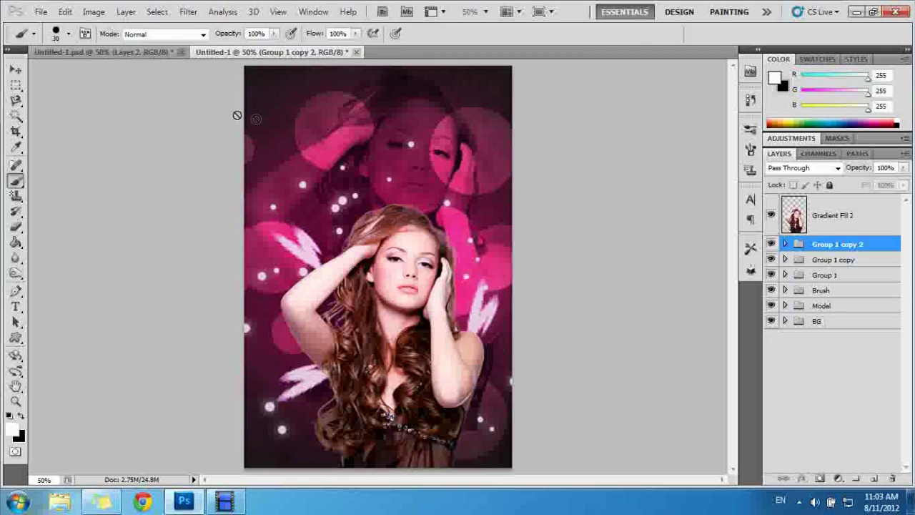
{"action": "left_click", "coordinate": [65, 51]}
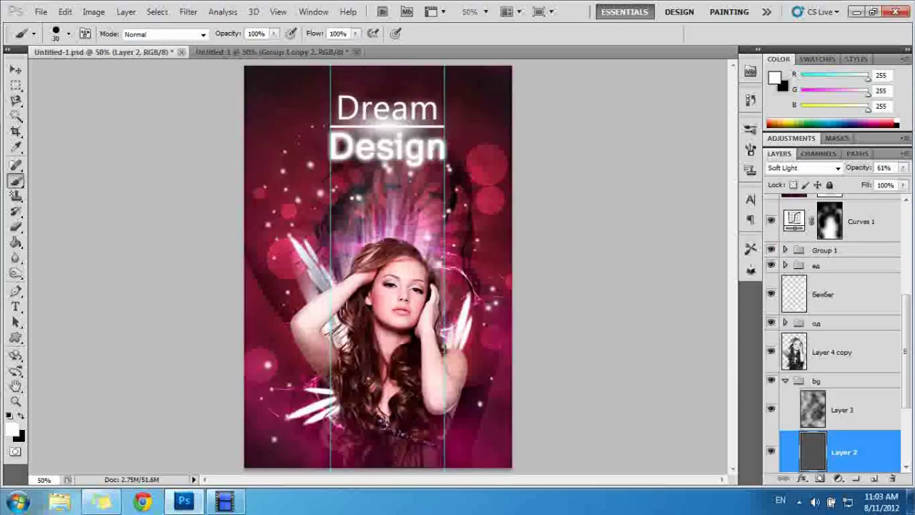
{"action": "left_click", "coordinate": [258, 53]}
{"action": "left_click", "coordinate": [837, 216]}
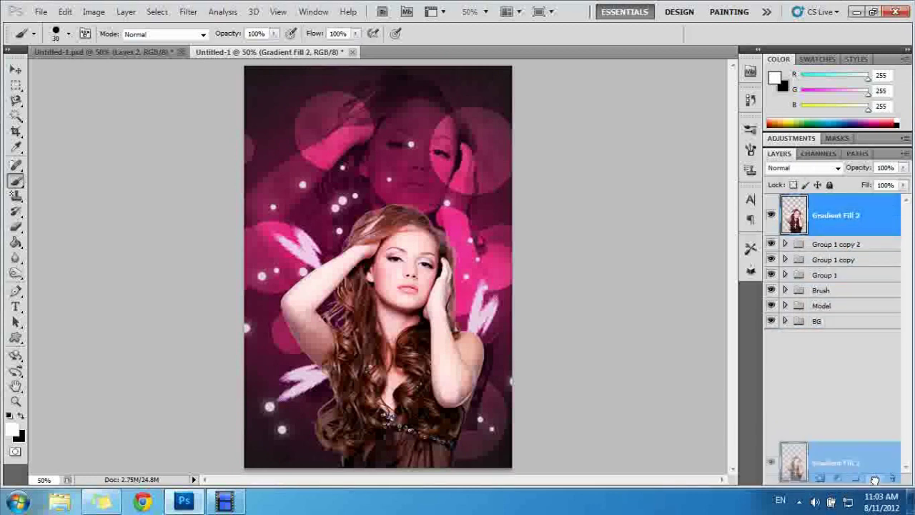
Duplicate Gradient Fill 2 and apply Radial Blur: Zoom, Best quality, Amount 73, centre at bottom
{"action": "left_click_drag", "start_coordinate": [843, 220], "coordinate": [874, 477]}
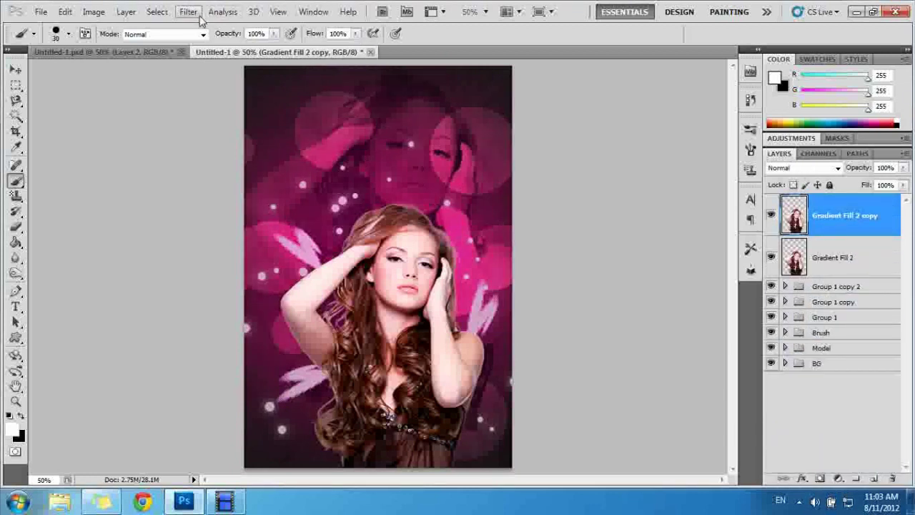
{"action": "left_click", "coordinate": [188, 12]}
{"action": "left_click", "coordinate": [187, 12]}
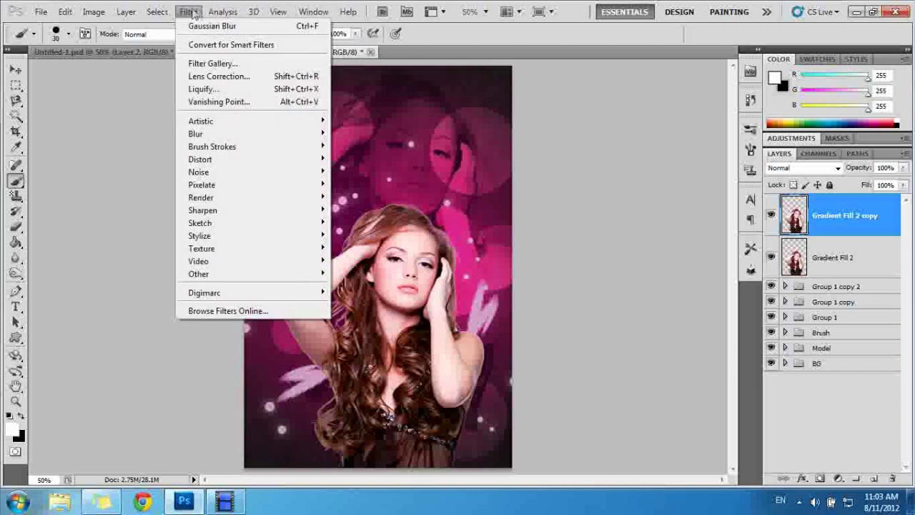
{"action": "mouse_move", "coordinate": [195, 134]}
{"action": "left_click", "coordinate": [356, 223]}
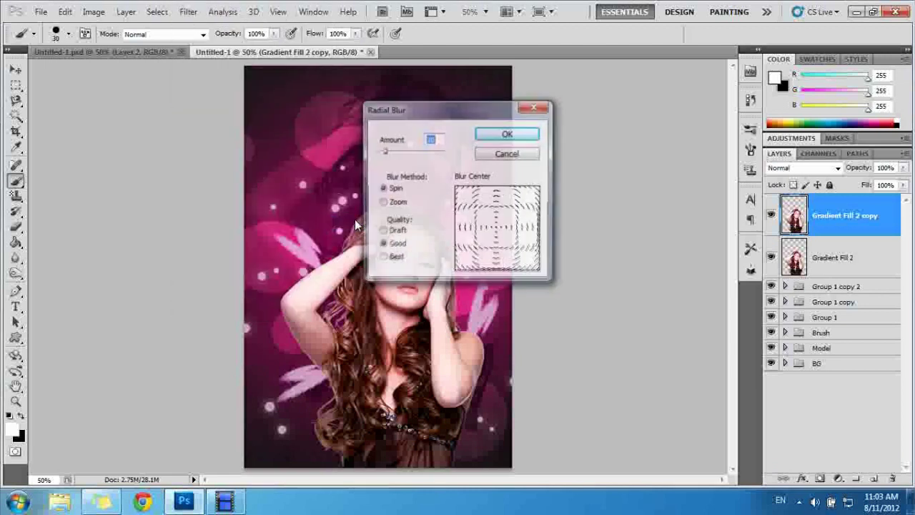
{"action": "left_click", "coordinate": [394, 203]}
{"action": "left_click", "coordinate": [384, 259]}
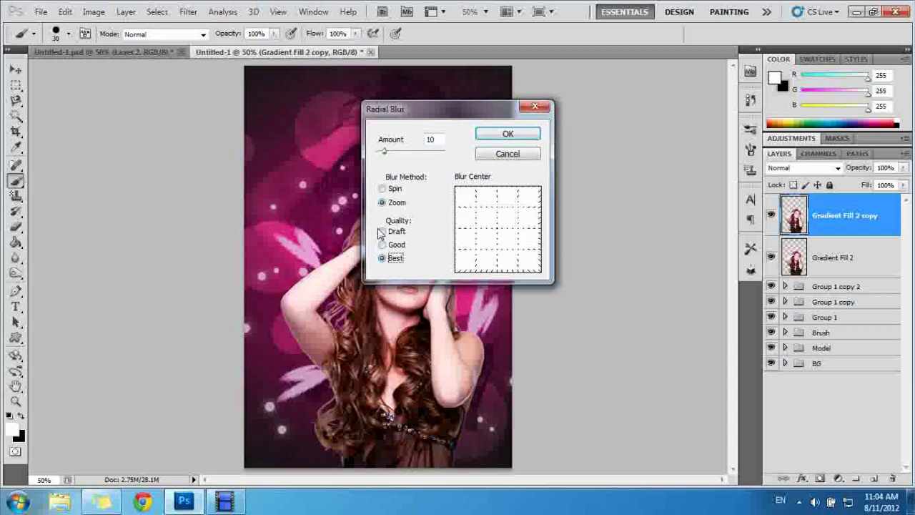
{"action": "left_click_drag", "start_coordinate": [385, 150], "coordinate": [433, 153]}
{"action": "left_click_drag", "start_coordinate": [498, 232], "coordinate": [500, 279]}
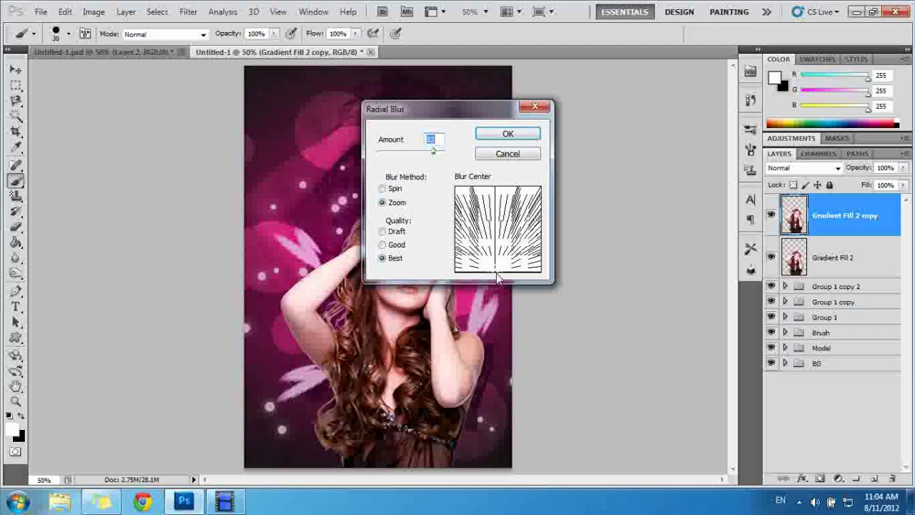
{"action": "left_click", "coordinate": [509, 136]}
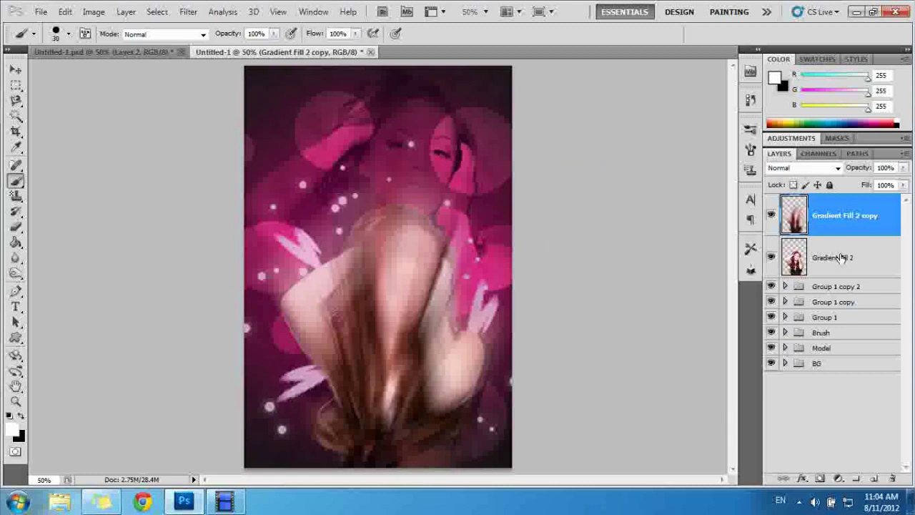
Move Gradient Fill 2 above its blurred copy and apply Glowing Edges 14/20/1 to the copy
{"action": "left_click_drag", "start_coordinate": [841, 258], "coordinate": [841, 216]}
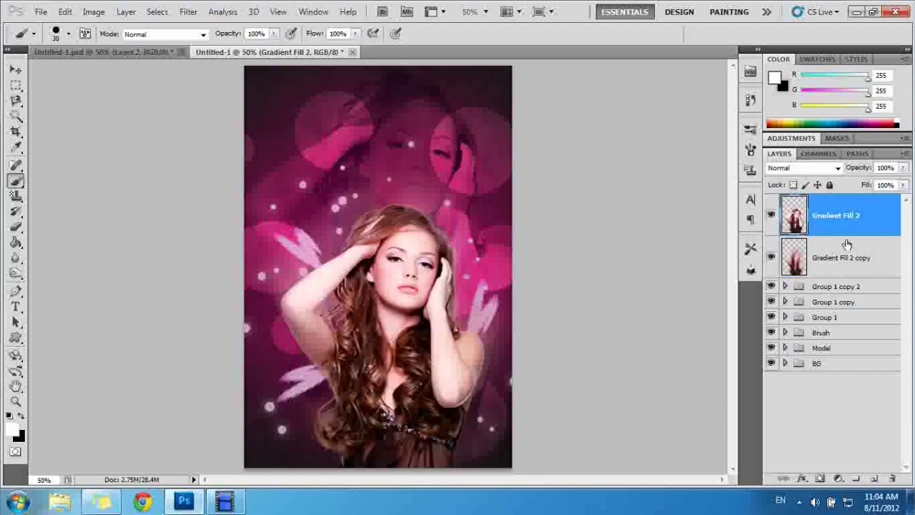
{"action": "left_click", "coordinate": [851, 248]}
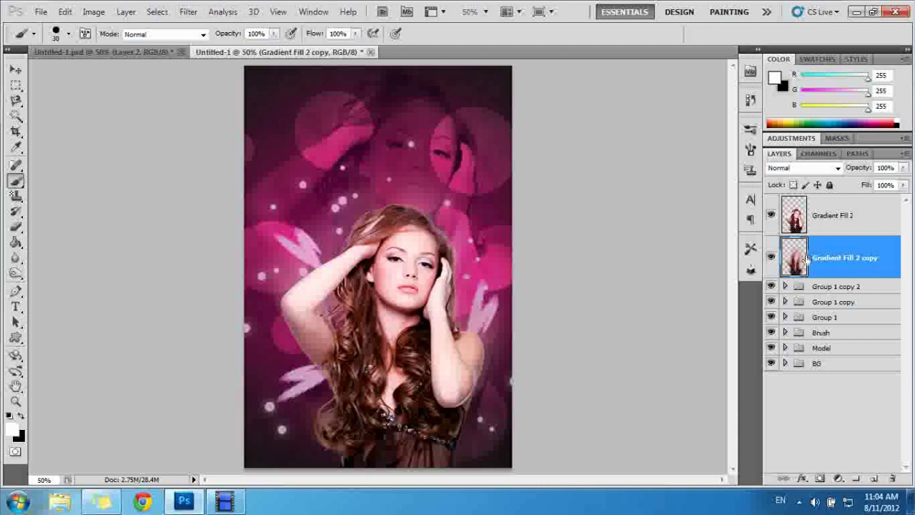
{"action": "left_click", "coordinate": [188, 12]}
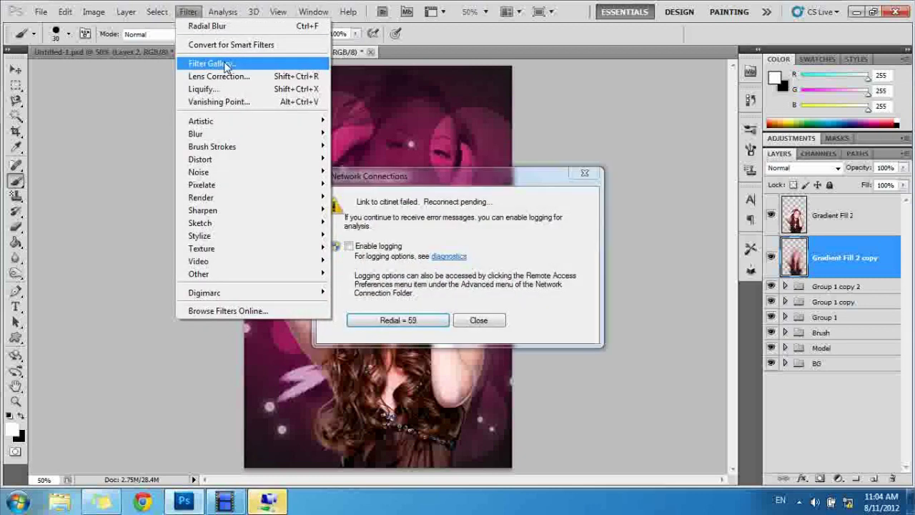
{"action": "left_click", "coordinate": [444, 324]}
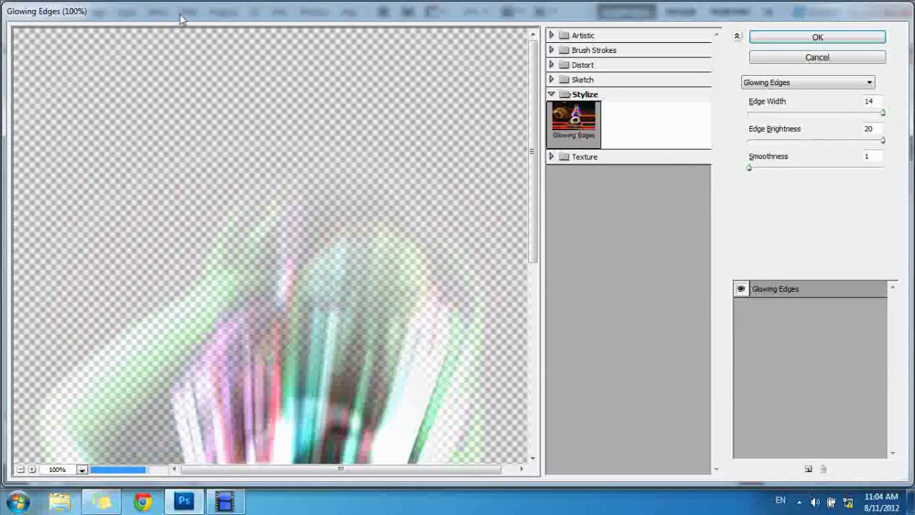
{"action": "mouse_move", "coordinate": [534, 118]}
{"action": "left_mouse_down"}
{"action": "mouse_move", "coordinate": [548, 212]}
{"action": "mouse_move", "coordinate": [532, 152]}
{"action": "left_mouse_up"}
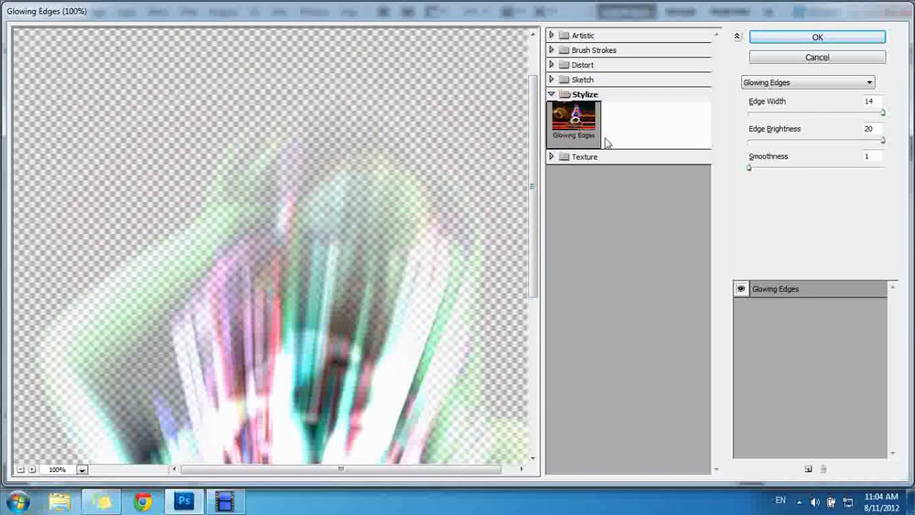
{"action": "left_click", "coordinate": [816, 40]}
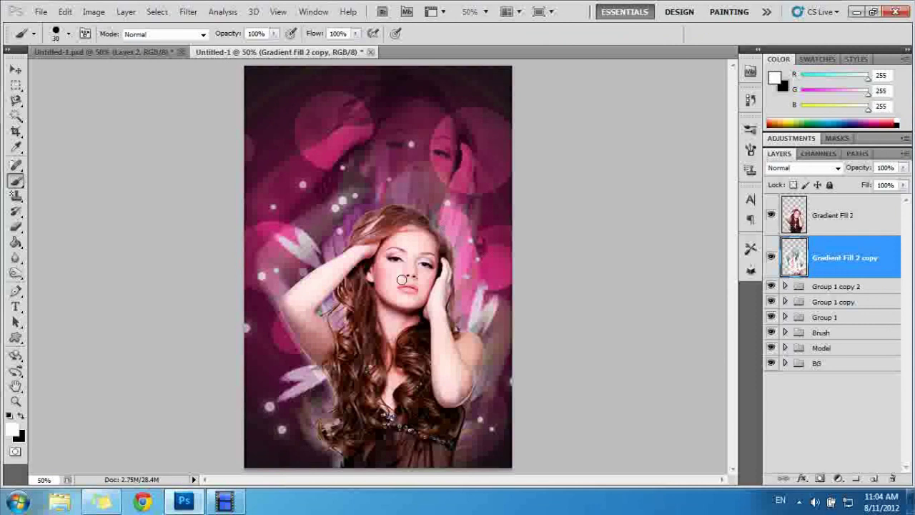
Scale the glow layer to about 65% width and 84% height and move it up behind the woman
{"action": "key", "text": "ctrl+t"}
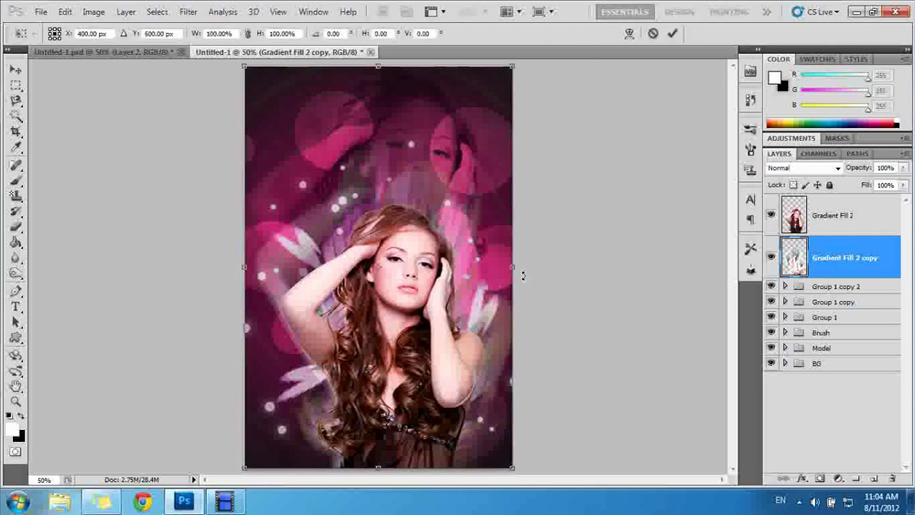
{"action": "left_click_drag", "start_coordinate": [523, 275], "coordinate": [487, 275]}
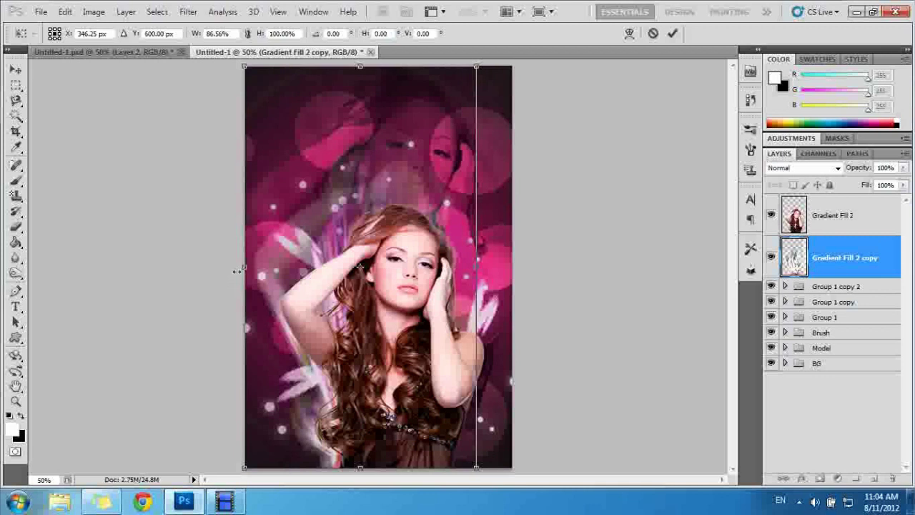
{"action": "left_click_drag", "start_coordinate": [237, 271], "coordinate": [297, 266]}
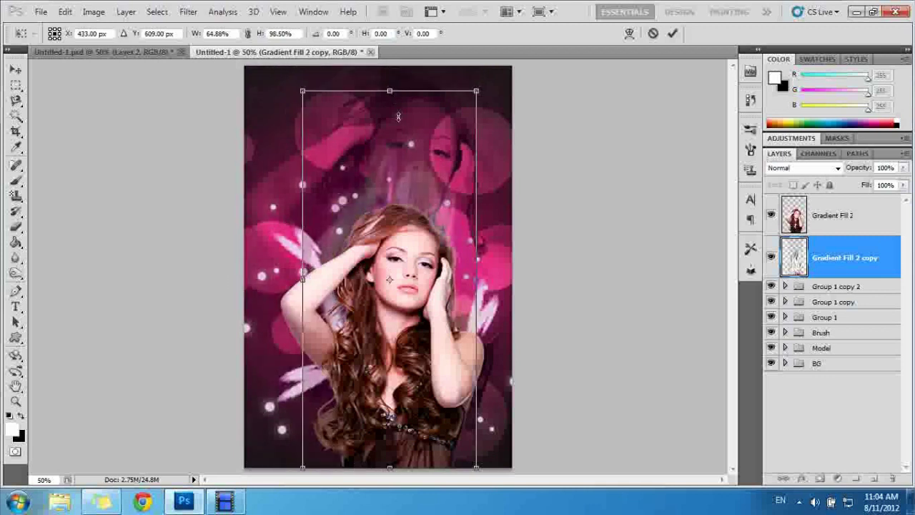
{"action": "left_click_drag", "start_coordinate": [388, 67], "coordinate": [390, 132]}
{"action": "mouse_move", "coordinate": [393, 355]}
{"action": "left_mouse_down"}
{"action": "mouse_move", "coordinate": [385, 318]}
{"action": "mouse_move", "coordinate": [377, 363]}
{"action": "left_mouse_up"}
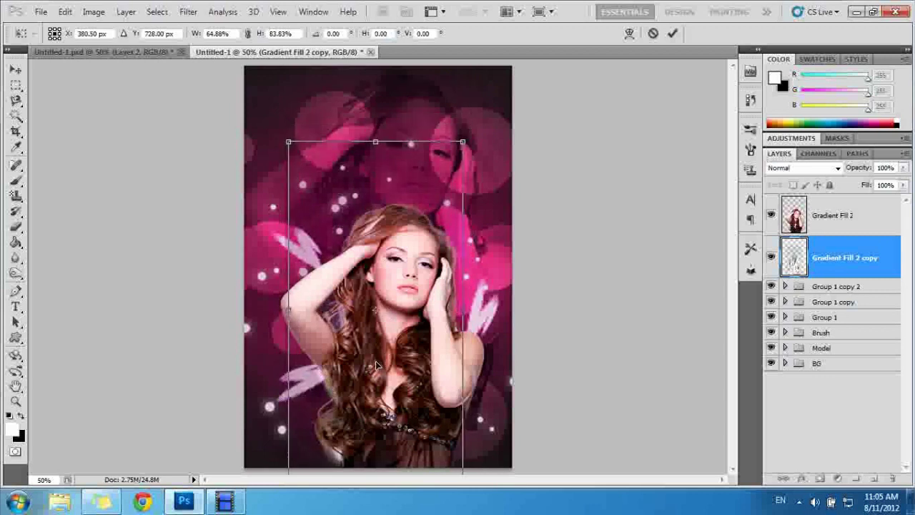
{"action": "key", "text": "Return"}
{"action": "key", "text": "b"}
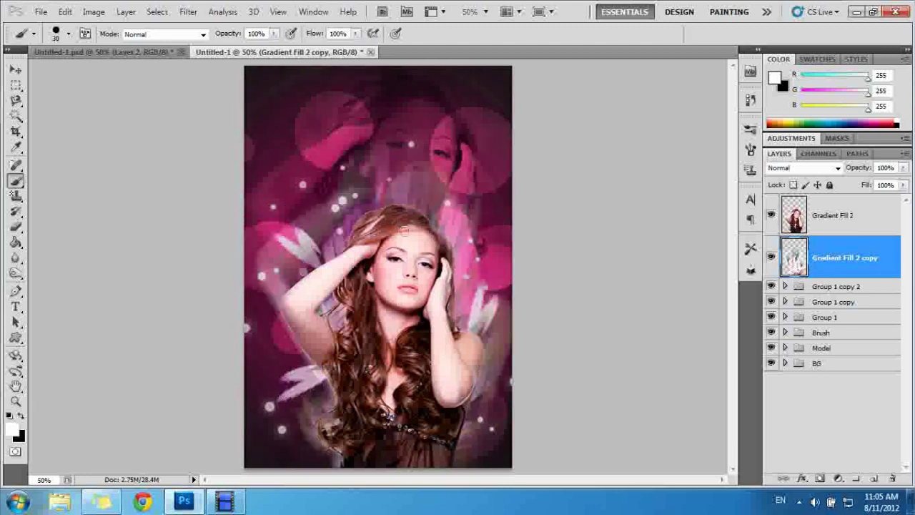
Duplicate the glow layer, shrink the copy to about 49% by 72%, and blend it as Overlay
{"action": "left_click_drag", "start_coordinate": [858, 249], "coordinate": [874, 478]}
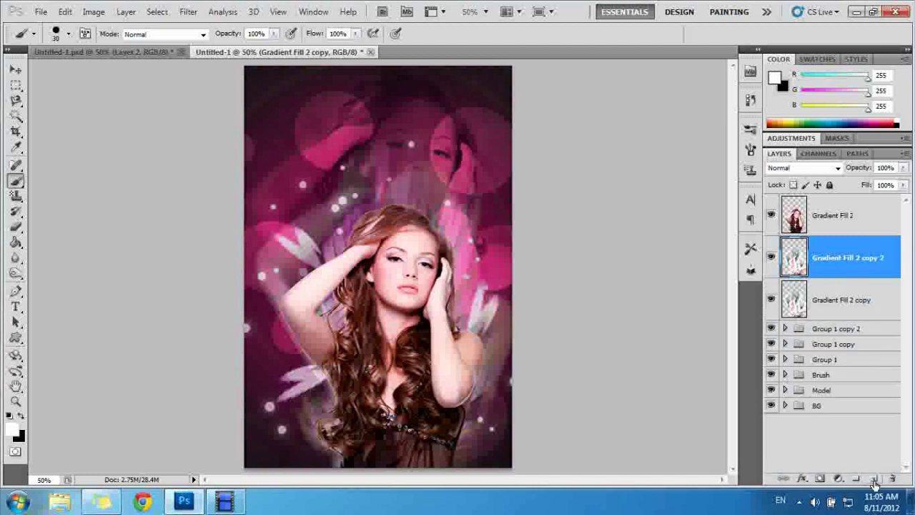
{"action": "key", "text": "ctrl+t"}
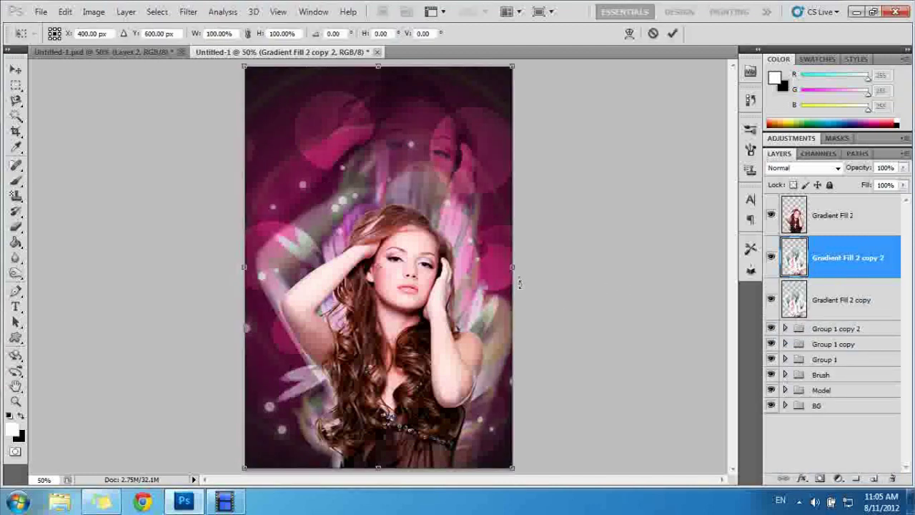
{"action": "left_click_drag", "start_coordinate": [513, 266], "coordinate": [459, 264]}
{"action": "left_click_drag", "start_coordinate": [245, 269], "coordinate": [329, 268]}
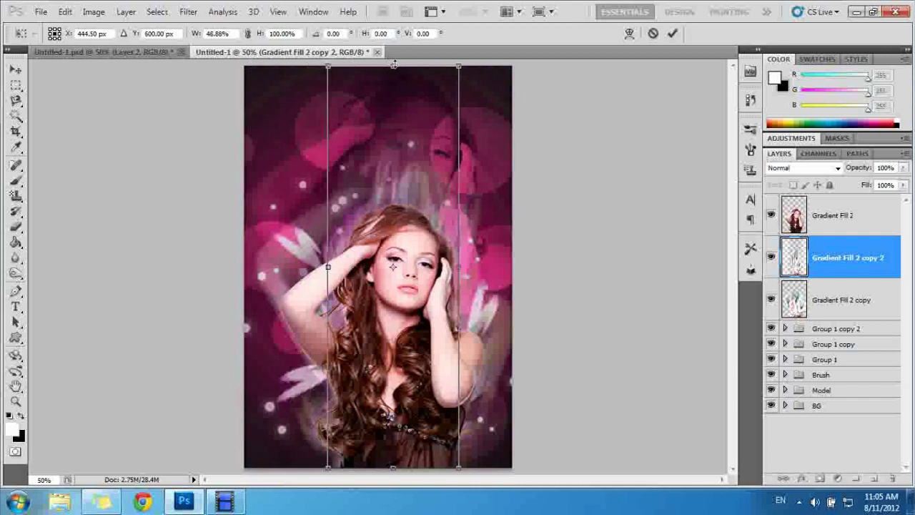
{"action": "left_click_drag", "start_coordinate": [397, 83], "coordinate": [401, 177]}
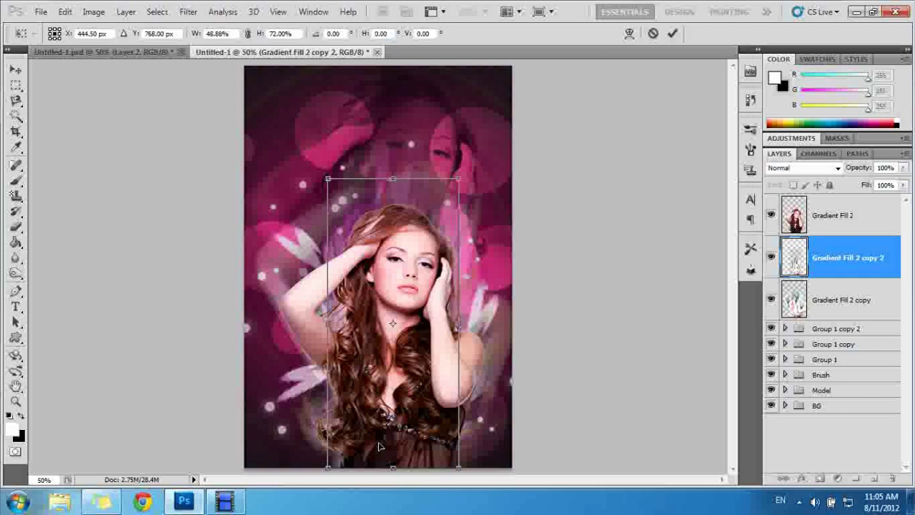
{"action": "key", "text": "Return"}
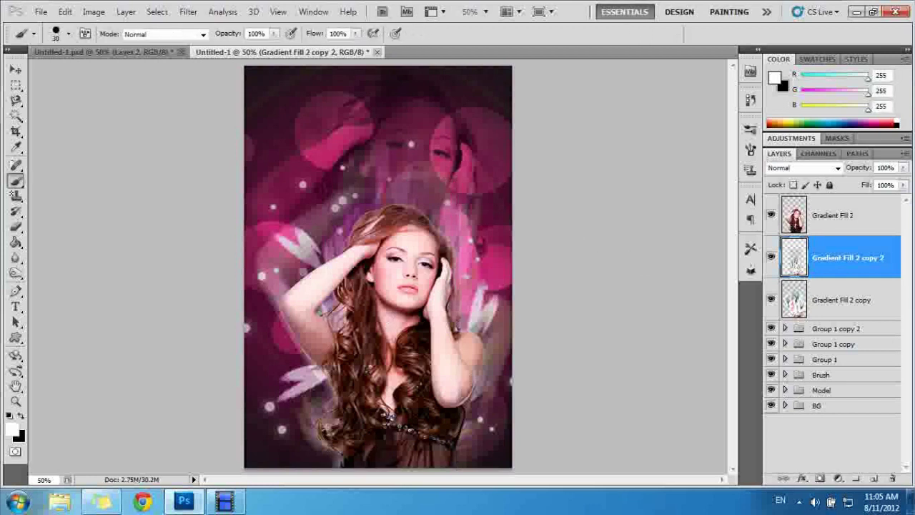
{"action": "left_click", "coordinate": [804, 168]}
{"action": "left_click", "coordinate": [805, 174]}
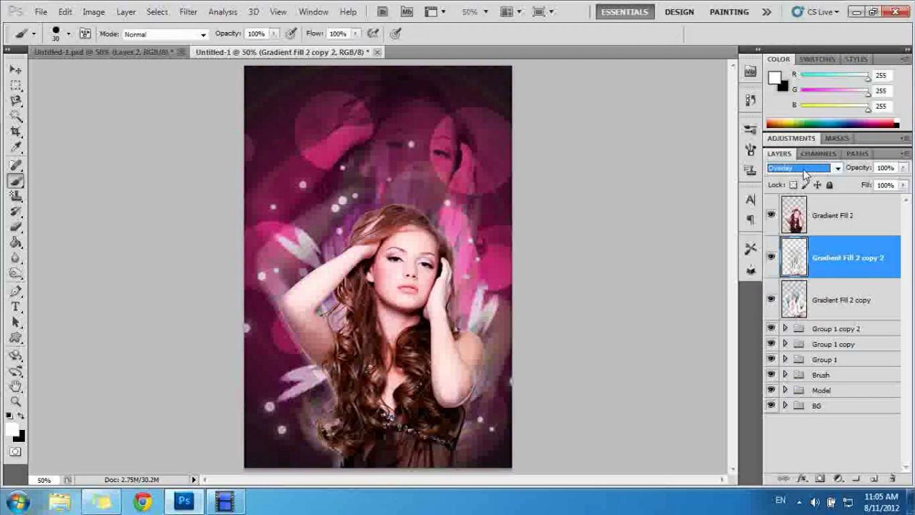
Erase the top of the second glow copy and set Gradient Fill 2 copy to Overlay
{"action": "left_click", "coordinate": [16, 226]}
{"action": "left_click_drag", "start_coordinate": [336, 153], "coordinate": [486, 175]}
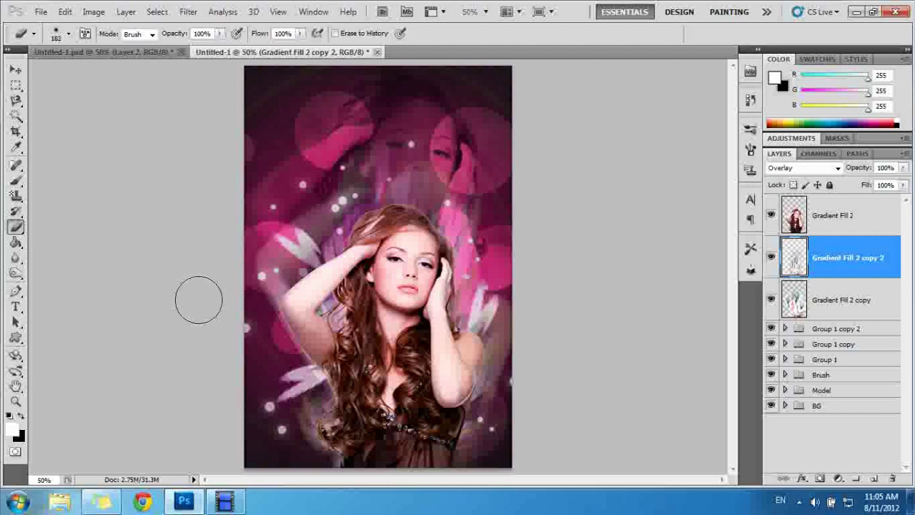
{"action": "left_click", "coordinate": [853, 306]}
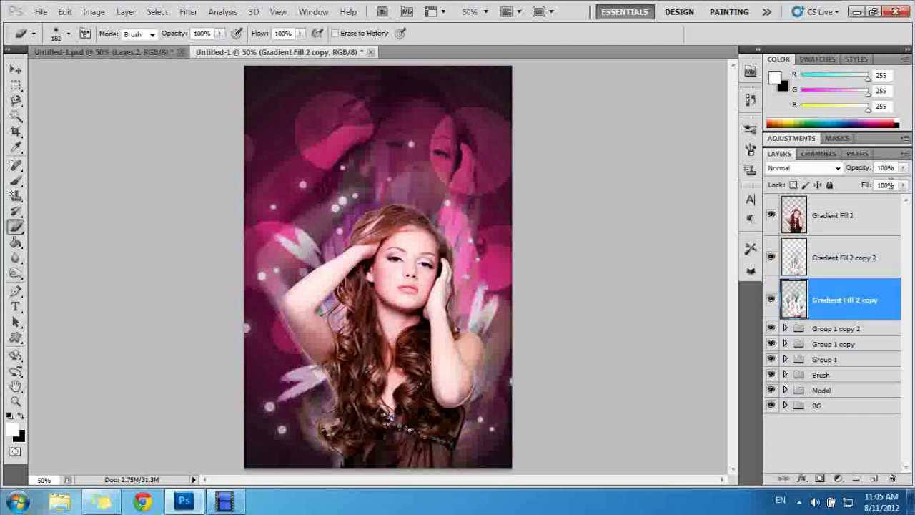
{"action": "left_click", "coordinate": [838, 168]}
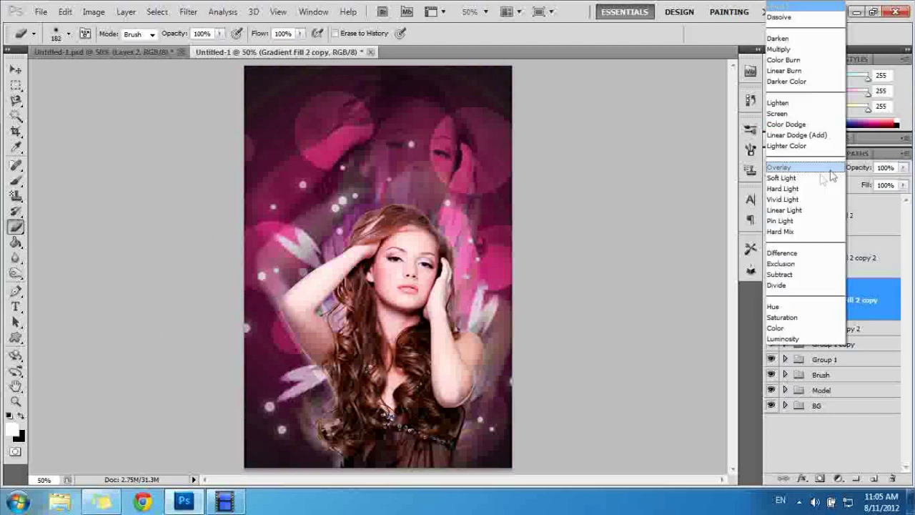
{"action": "left_click", "coordinate": [803, 168]}
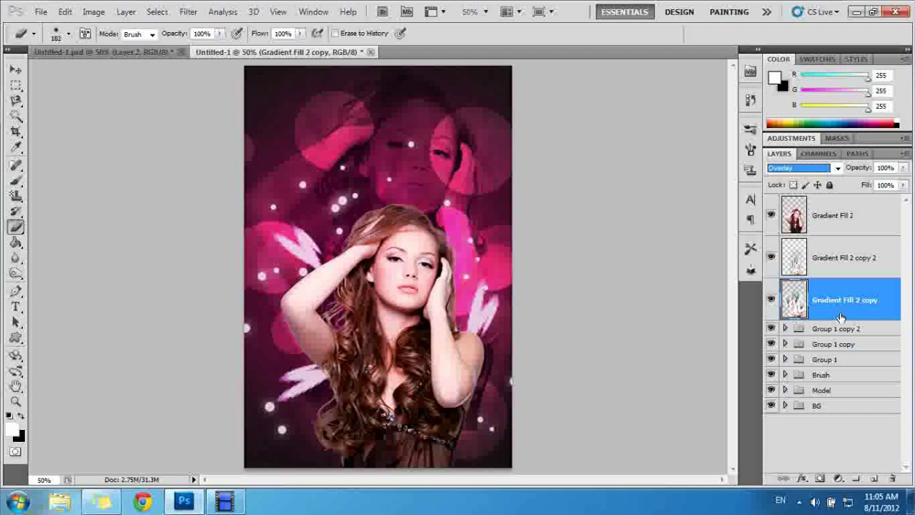
Nudge Gradient Fill 2 copy 2 upward with a free transform
{"action": "left_click", "coordinate": [837, 261]}
{"action": "key", "text": "ctrl+t"}
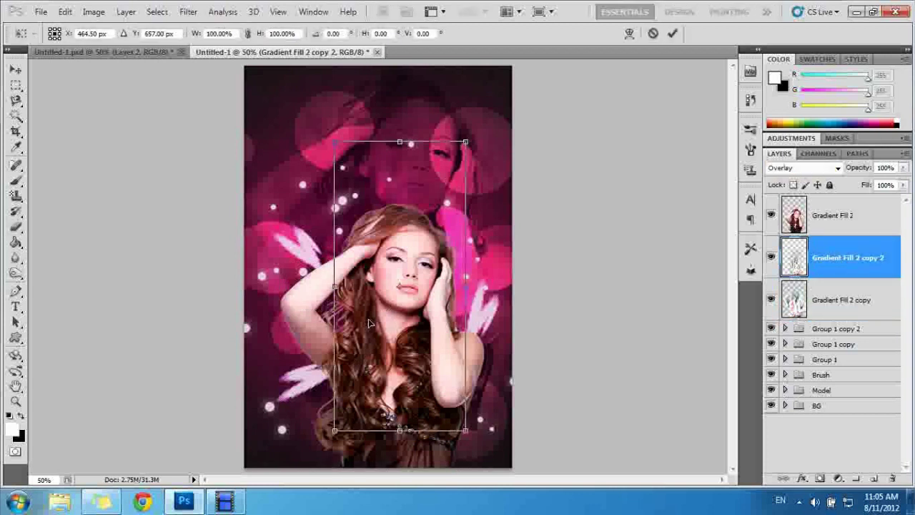
{"action": "key", "text": "shift+Up"}
{"action": "key", "text": "shift+Up"}
{"action": "key", "text": "shift+Up"}
{"action": "key", "text": "shift+Up"}
{"action": "key", "text": "Up"}
{"action": "key", "text": "Up"}
{"action": "key", "text": "Up"}
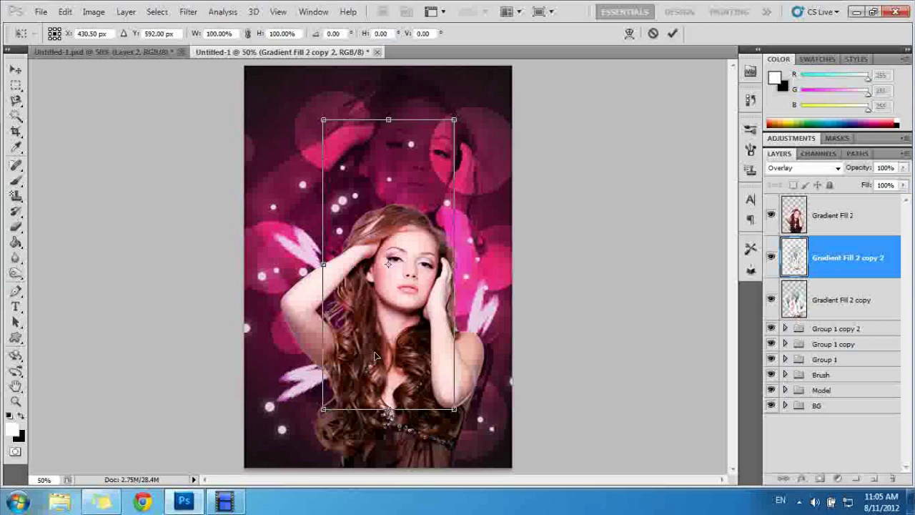
{"action": "key", "text": "Return"}
{"action": "key", "text": "e"}
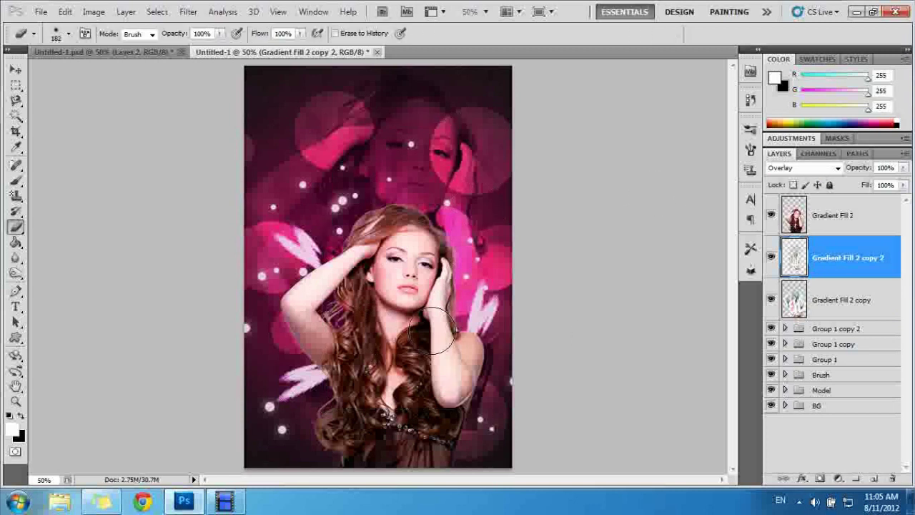
Try Soft and Hard Light on Gradient Fill 2 copy, settling on Lighter Color at 57% opacity
{"action": "left_click", "coordinate": [832, 301]}
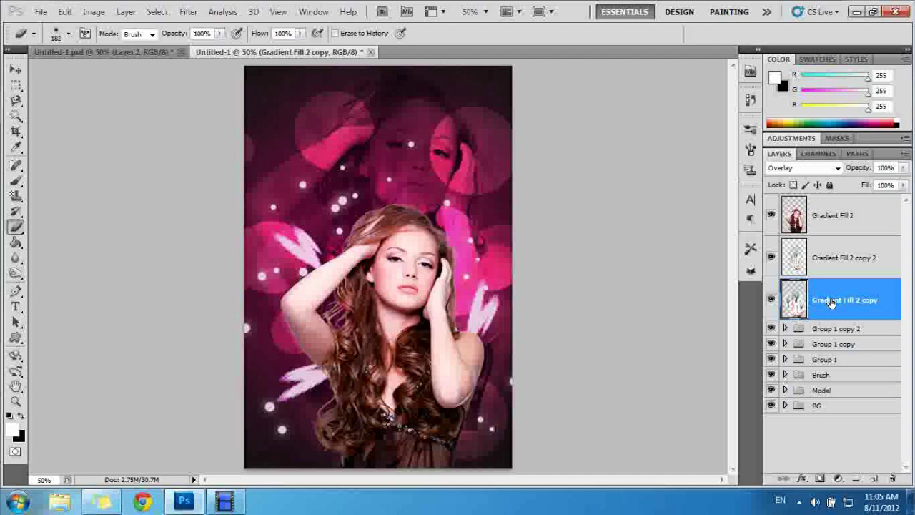
{"action": "left_click", "coordinate": [801, 167]}
{"action": "left_click", "coordinate": [804, 175]}
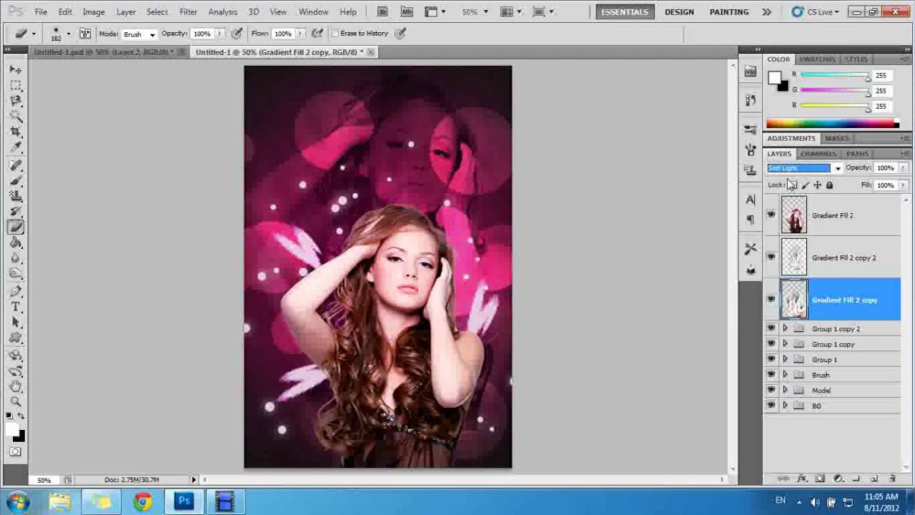
{"action": "key", "text": "Down"}
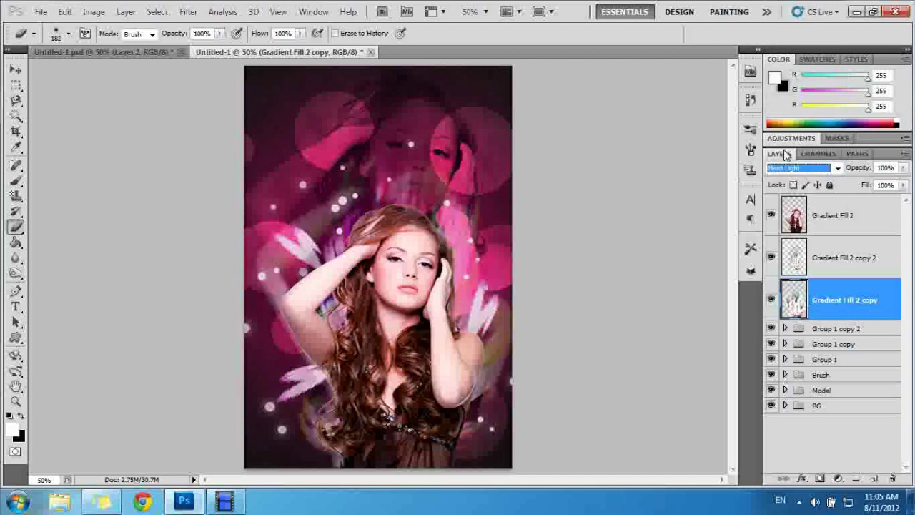
{"action": "key", "text": "Up"}
{"action": "key", "text": "Up"}
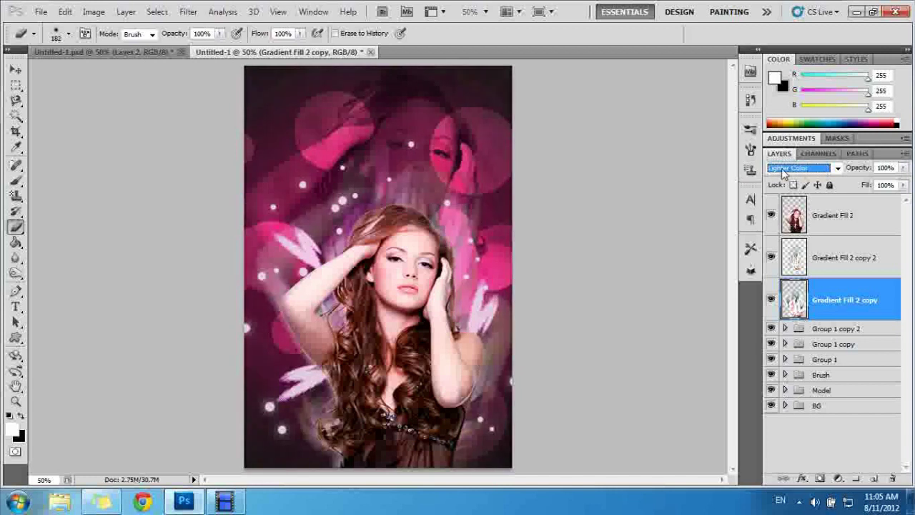
{"action": "left_click", "coordinate": [903, 168]}
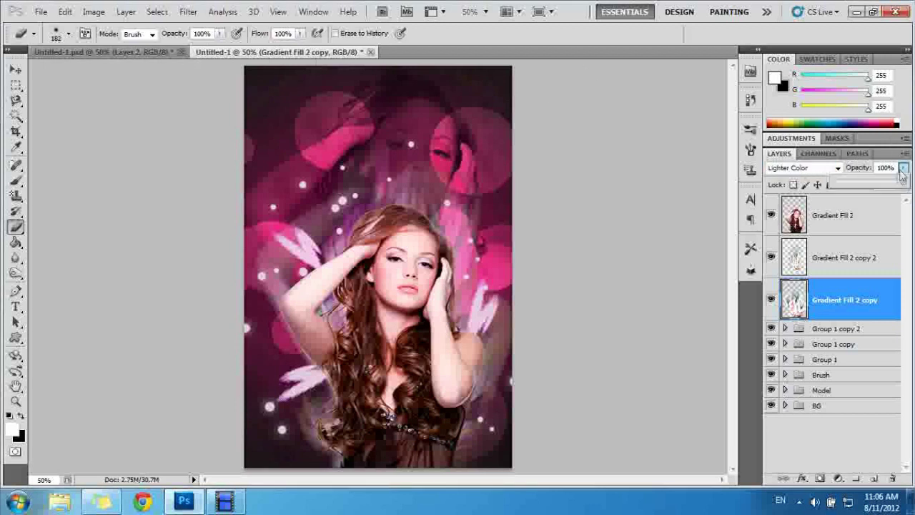
{"action": "left_click_drag", "start_coordinate": [894, 179], "coordinate": [861, 180]}
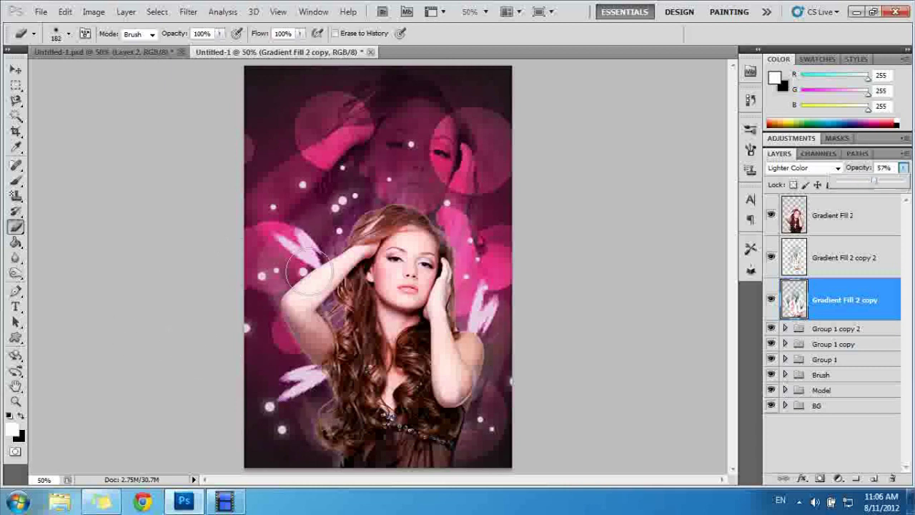
{"action": "left_click", "coordinate": [290, 236]}
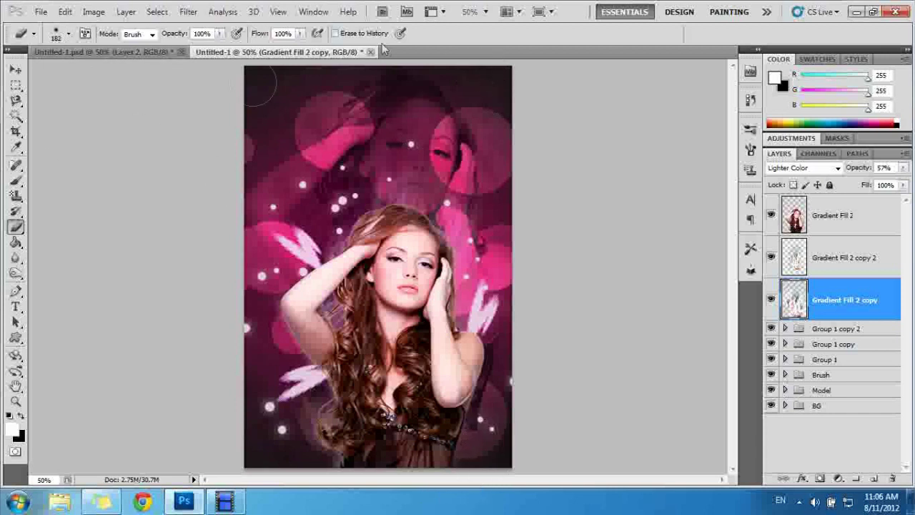
{"action": "left_click", "coordinate": [846, 215]}
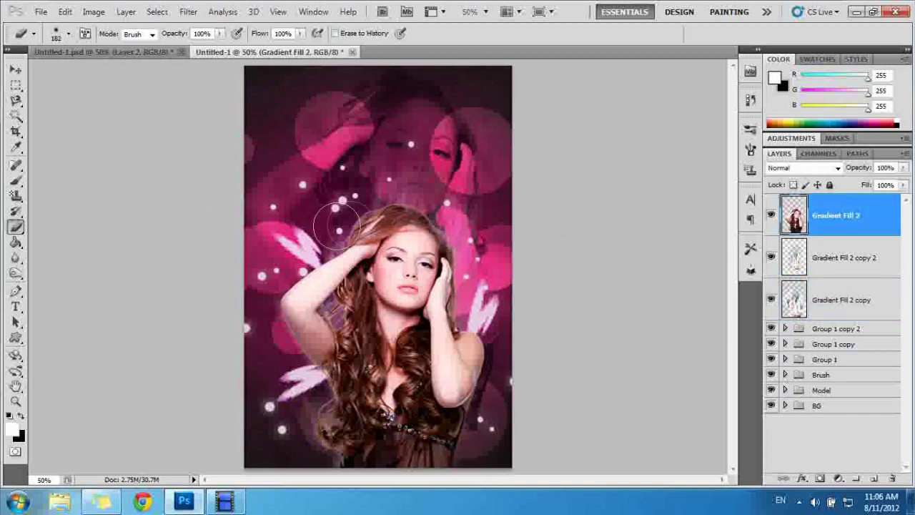
Check the reference poster, then group all three gradient fill layers and undo that grouping
{"action": "left_click", "coordinate": [73, 56]}
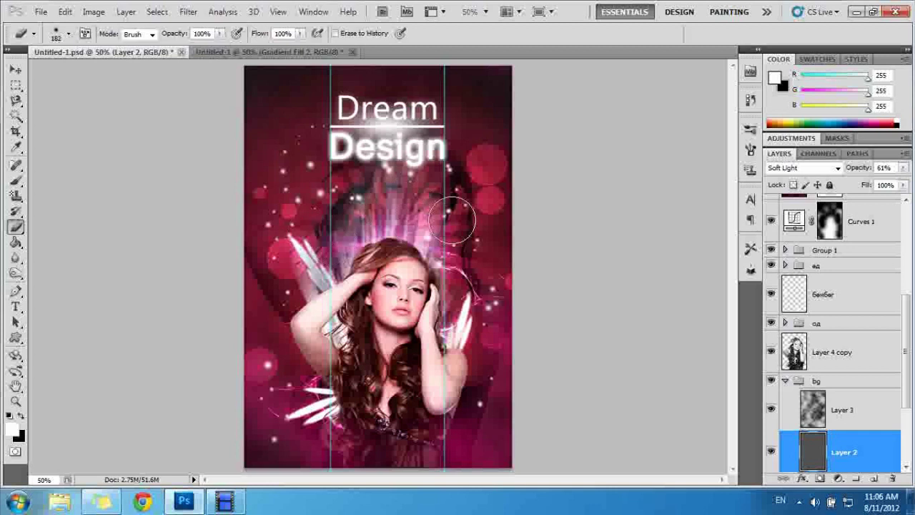
{"action": "left_click", "coordinate": [237, 54]}
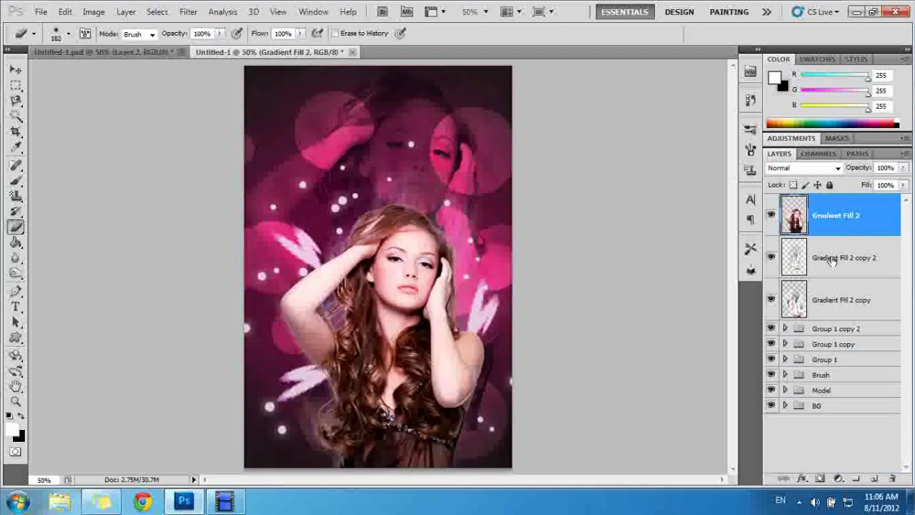
{"action": "left_click", "coordinate": [817, 299], "text": "shift"}
{"action": "key", "text": "ctrl+g"}
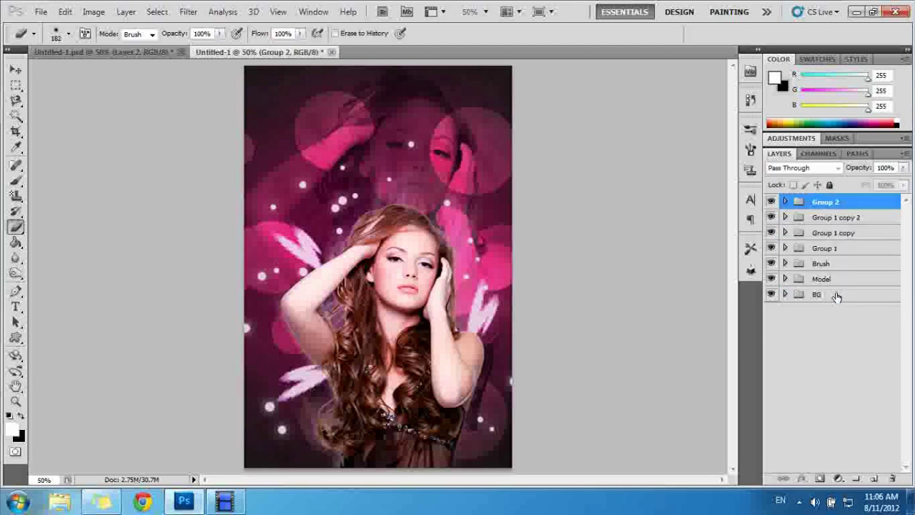
{"action": "double_click", "coordinate": [828, 204]}
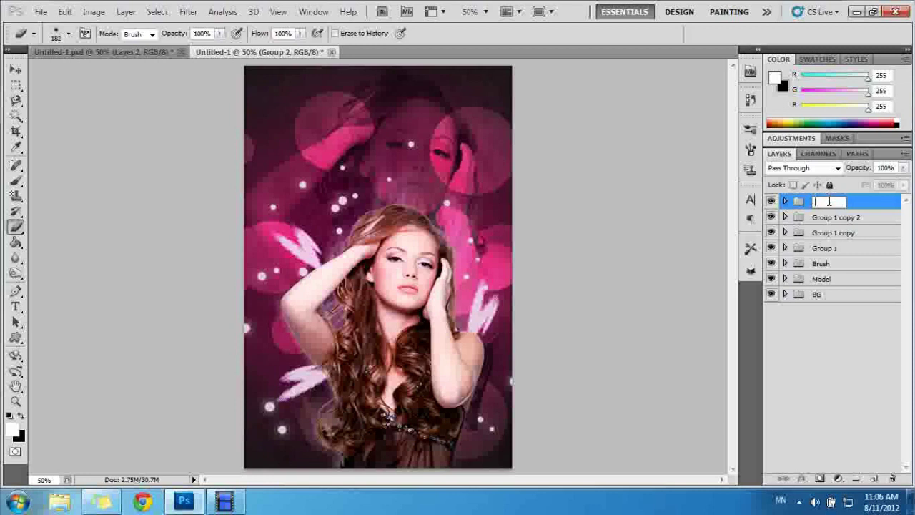
{"action": "left_click", "coordinate": [814, 233]}
{"action": "key", "text": "ctrl+z"}
Group Gradient Fill 2 copy and copy 2 into a folder named Гэрэл
{"action": "left_click", "coordinate": [833, 257]}
{"action": "left_click", "coordinate": [847, 297], "text": "shift"}
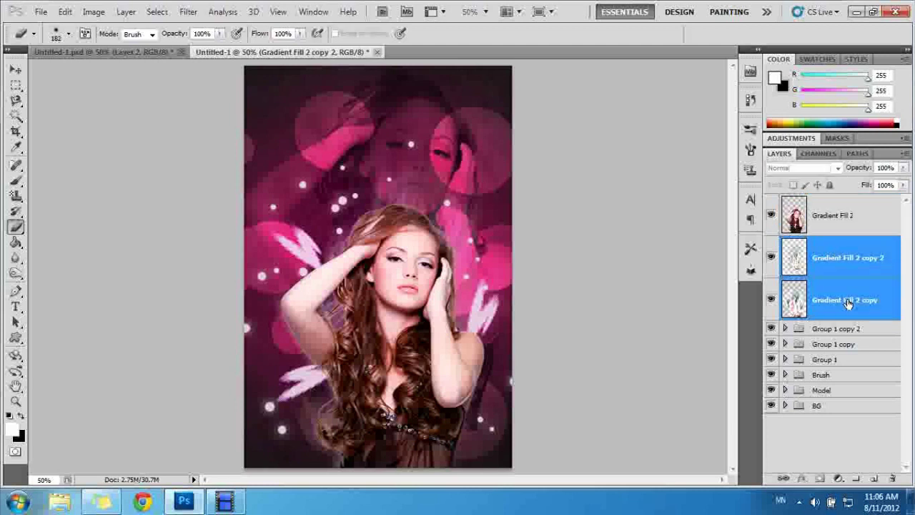
{"action": "key", "text": "ctrl+g"}
{"action": "double_click", "coordinate": [826, 245]}
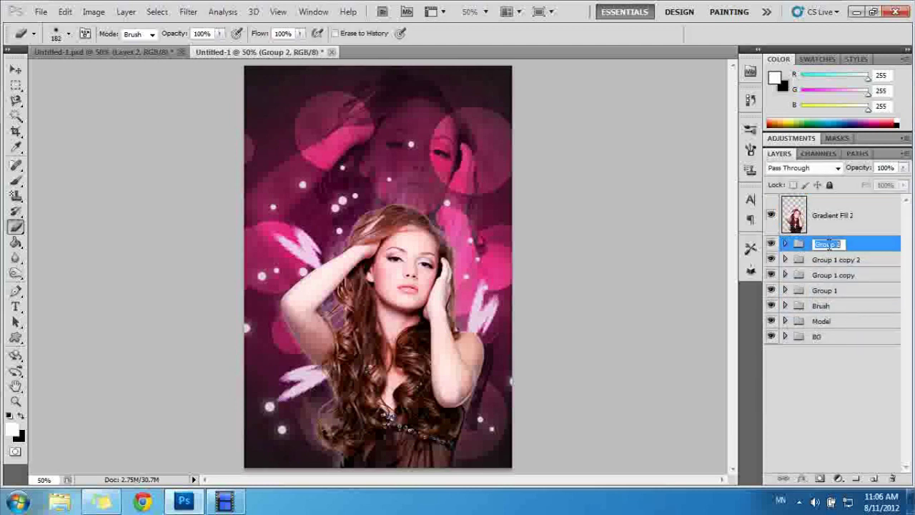
{"action": "type", "text": "r"}
{"action": "left_click", "coordinate": [850, 261]}
{"action": "left_click", "coordinate": [822, 218]}
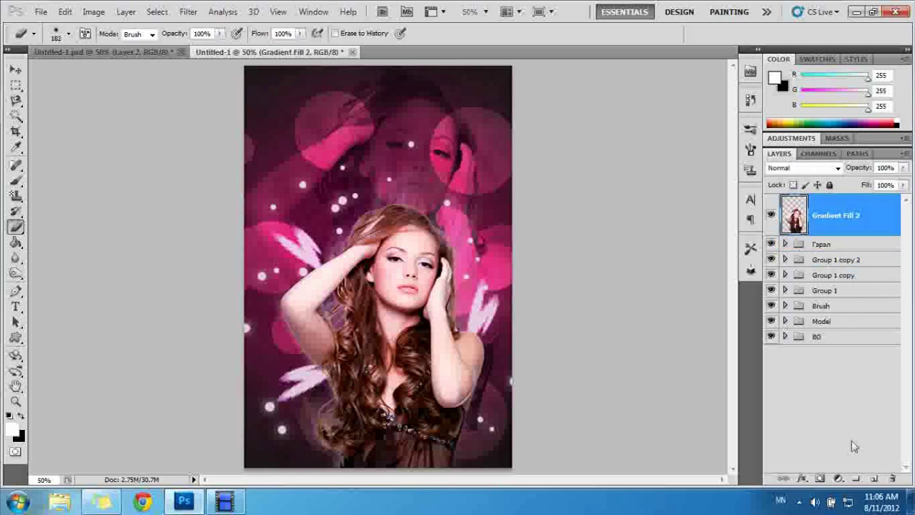
On a new layer, stamp a white 787 px starburst brush above the woman's head
{"action": "left_click", "coordinate": [875, 478]}
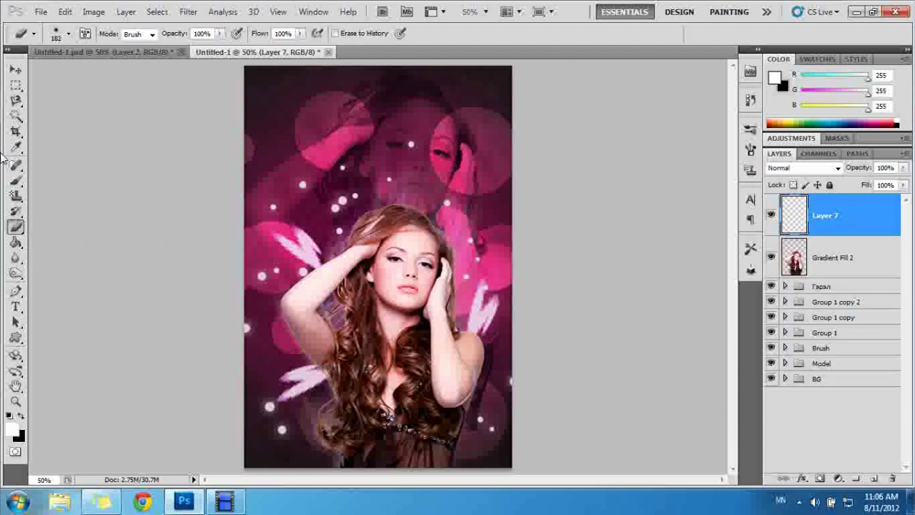
{"action": "left_click", "coordinate": [15, 180]}
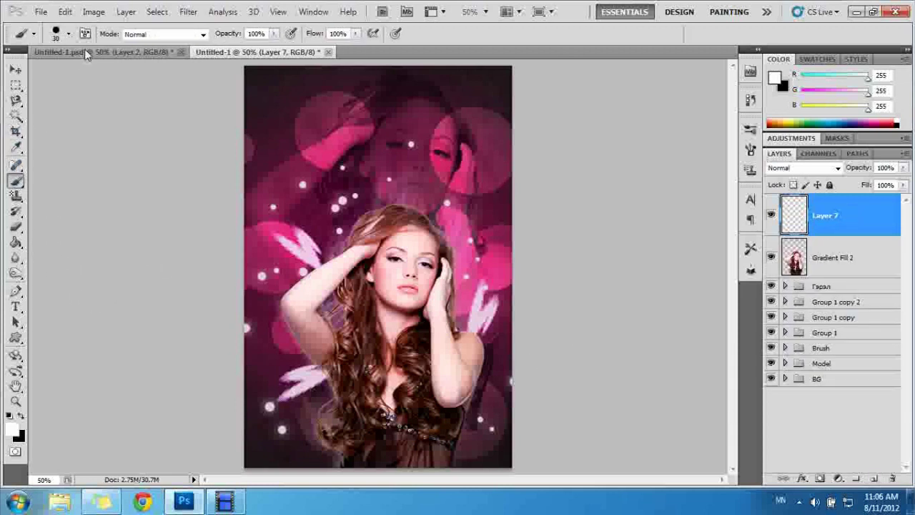
{"action": "left_click", "coordinate": [69, 34]}
{"action": "left_click_drag", "start_coordinate": [230, 131], "coordinate": [244, 203]}
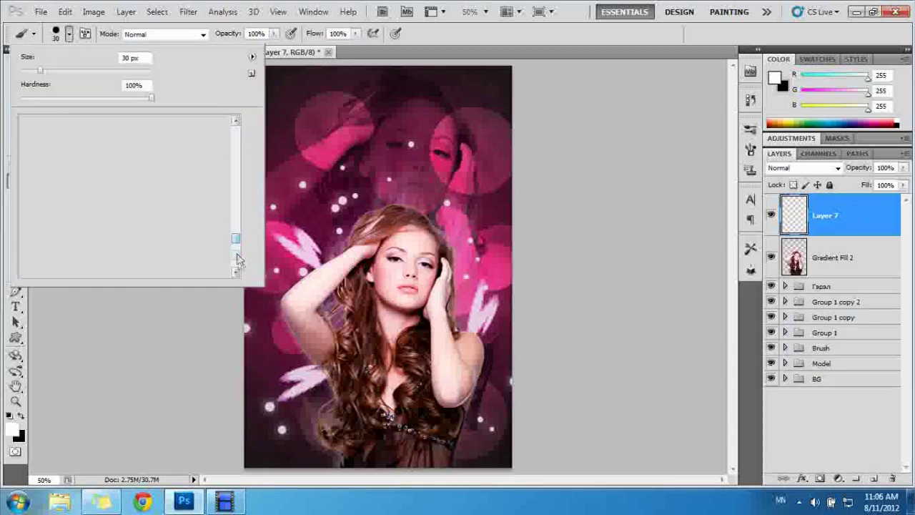
{"action": "scroll", "coordinate": [185, 233], "scroll_direction": "up", "scroll_amount": 3}
{"action": "scroll", "coordinate": [185, 238], "scroll_direction": "up", "scroll_amount": 2}
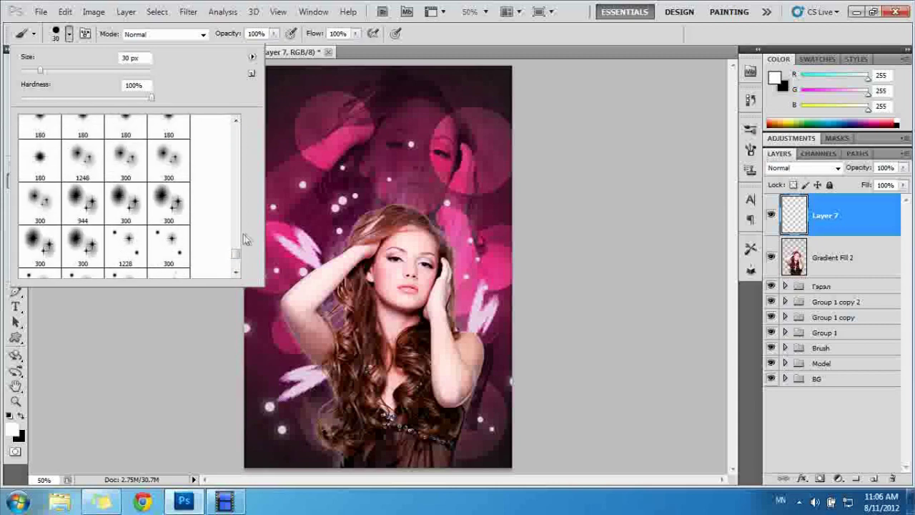
{"action": "left_click_drag", "start_coordinate": [238, 256], "coordinate": [236, 178]}
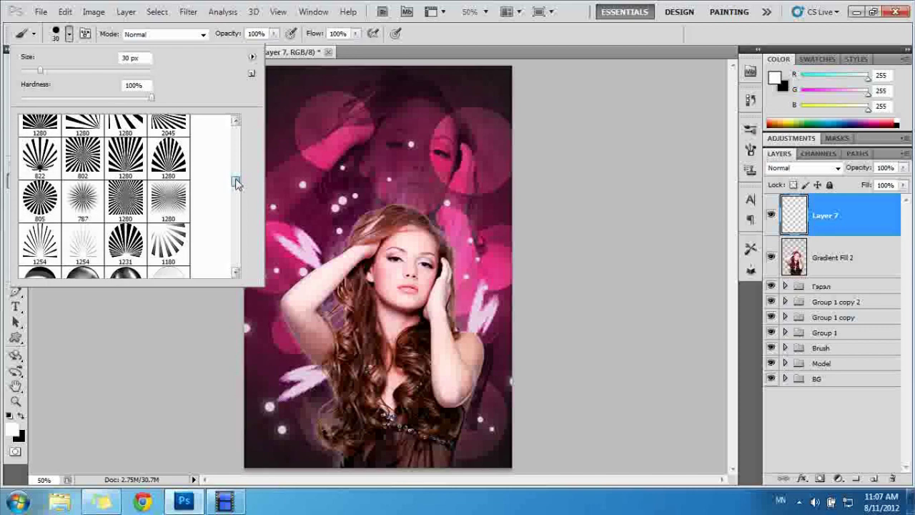
{"action": "left_click_drag", "start_coordinate": [236, 177], "coordinate": [236, 185]}
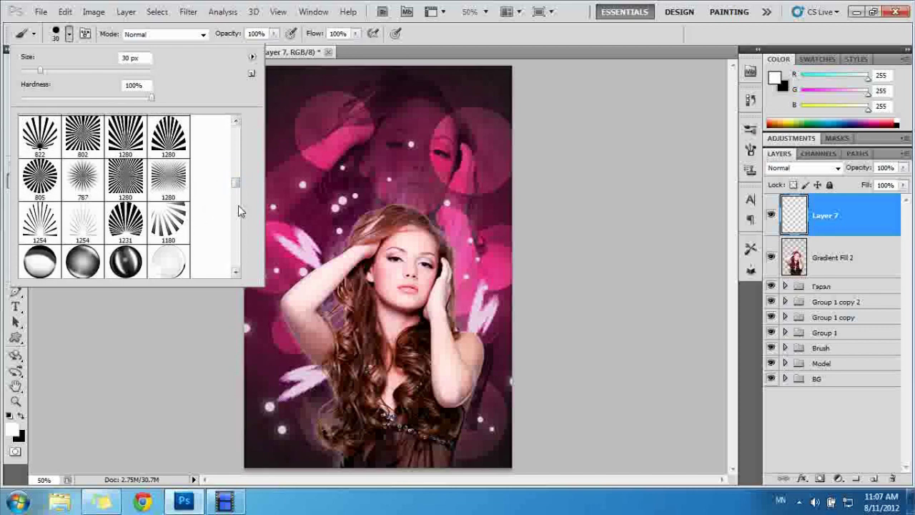
{"action": "left_click", "coordinate": [82, 180]}
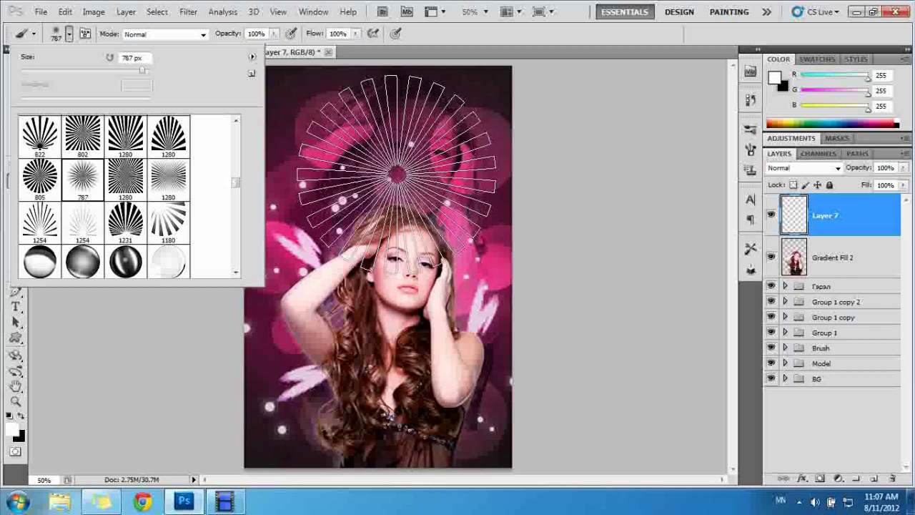
{"action": "left_click", "coordinate": [397, 173]}
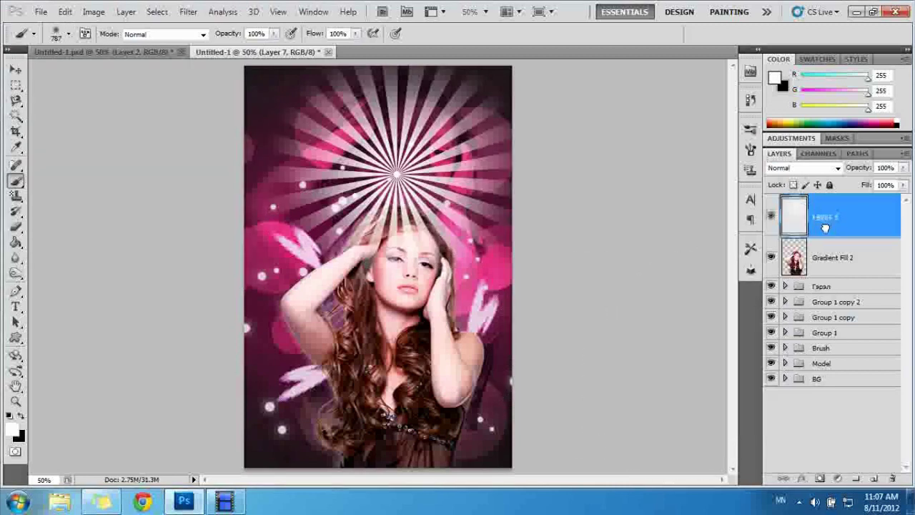
Move the starburst layer below Gradient Fill 2, blend it as Overlay, and nudge it slightly
{"action": "left_click_drag", "start_coordinate": [833, 223], "coordinate": [836, 278]}
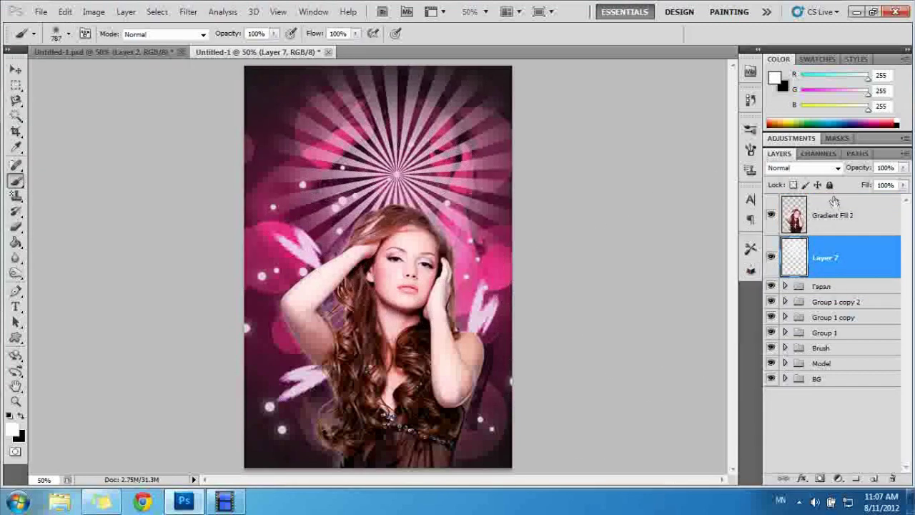
{"action": "left_click", "coordinate": [836, 169]}
{"action": "left_click", "coordinate": [751, 174]}
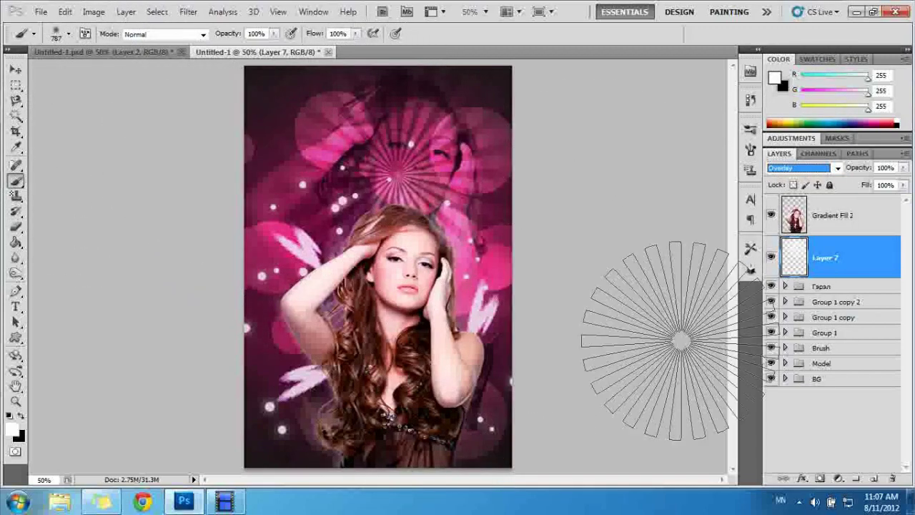
{"action": "key", "text": "ctrl+t"}
{"action": "left_click_drag", "start_coordinate": [386, 231], "coordinate": [402, 243]}
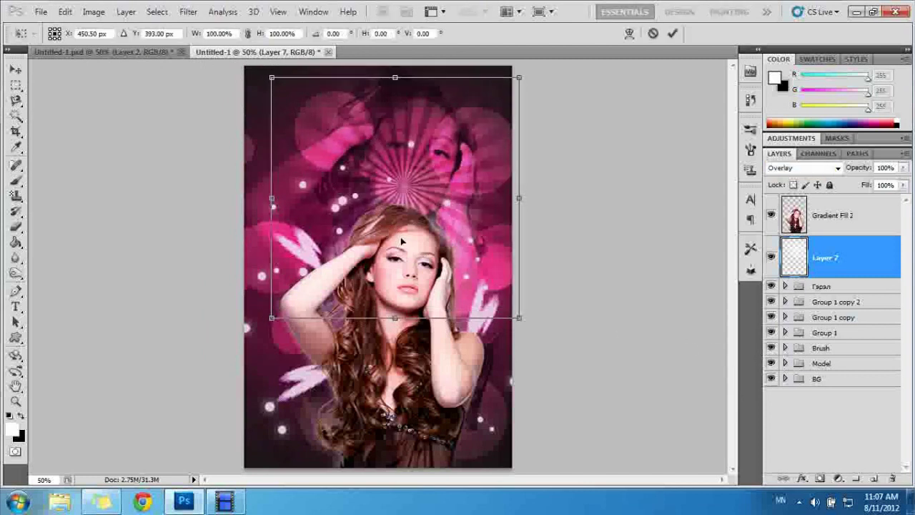
{"action": "key", "text": "Return"}
{"action": "key", "text": "b"}
{"action": "left_click", "coordinate": [33, 11]}
{"action": "left_click", "coordinate": [54, 45]}
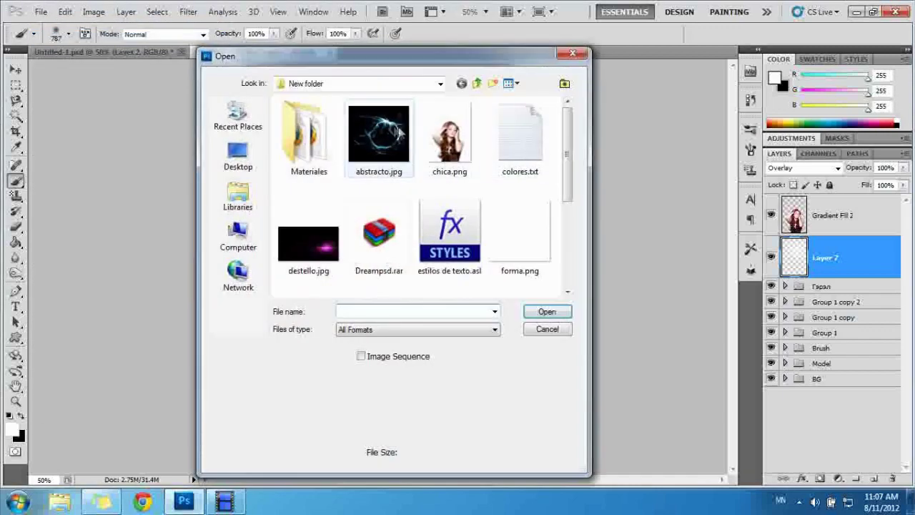
Paste the abstracto.jpg light streaks into the poster, rotated about 45° at lower left
{"action": "double_click", "coordinate": [401, 132]}
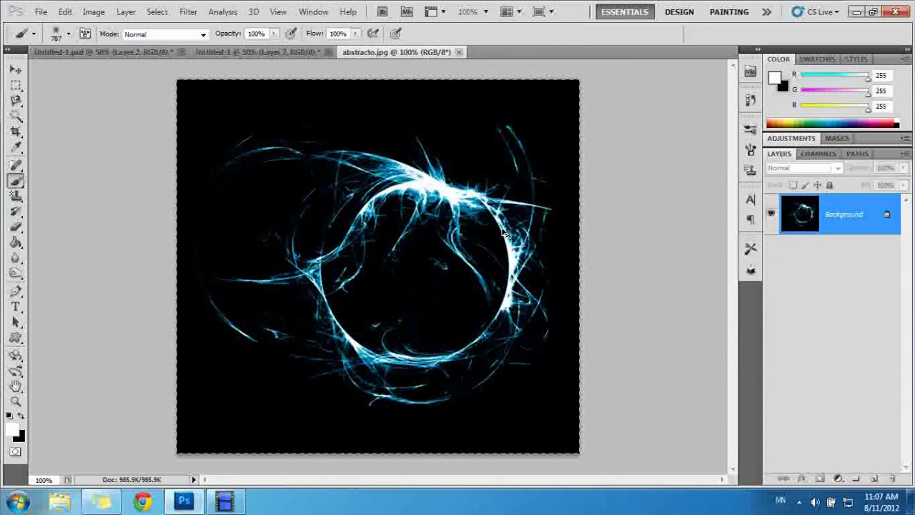
{"action": "key", "text": "ctrl+w"}
{"action": "key", "text": "ctrl+v"}
{"action": "key", "text": "ctrl+t"}
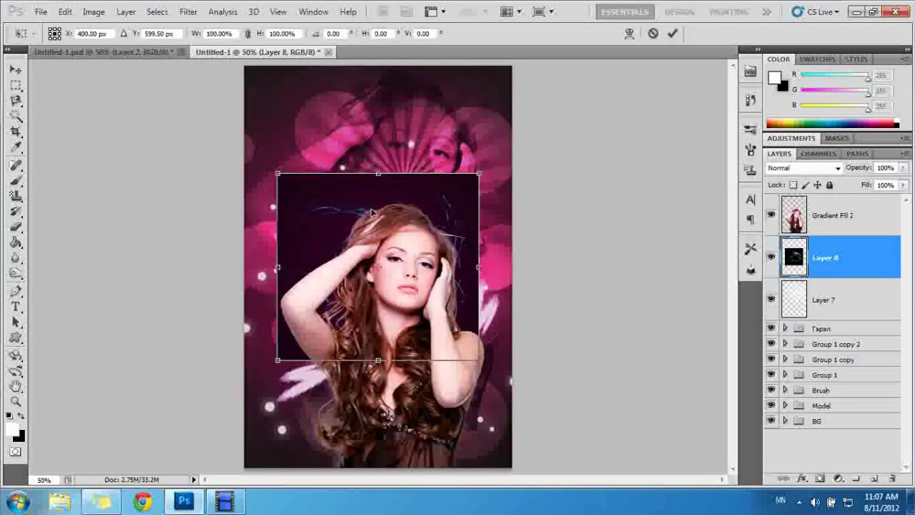
{"action": "left_click_drag", "start_coordinate": [345, 203], "coordinate": [322, 246]}
{"action": "left_click_drag", "start_coordinate": [211, 181], "coordinate": [190, 393]}
{"action": "left_click_drag", "start_coordinate": [144, 362], "coordinate": [145, 381]}
{"action": "left_click_drag", "start_coordinate": [272, 372], "coordinate": [284, 360]}
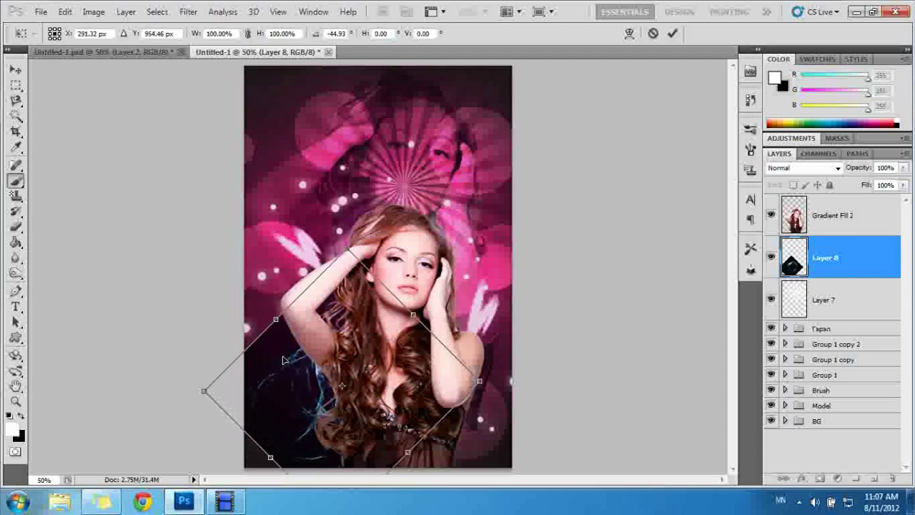
{"action": "key", "text": "Return"}
Blend the streaks layer as Screen and colorize it purple with hue 311
{"action": "left_click", "coordinate": [837, 167]}
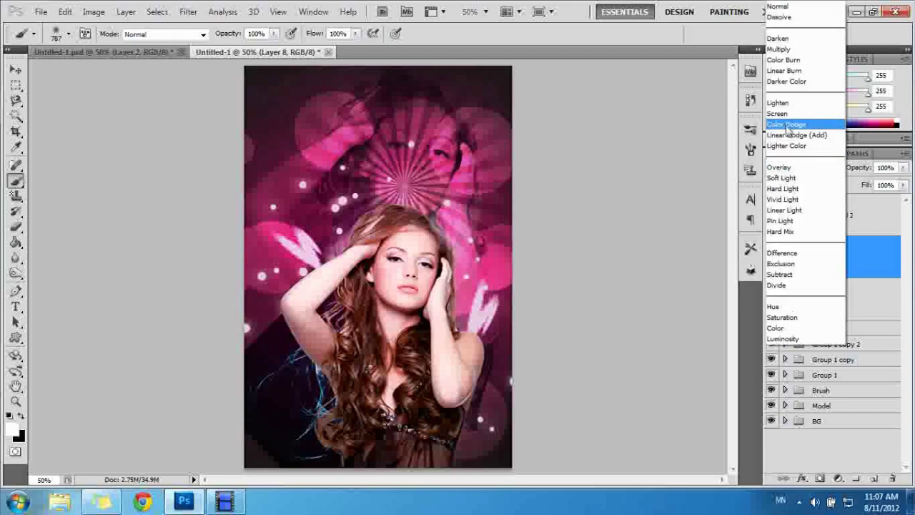
{"action": "left_click", "coordinate": [786, 112]}
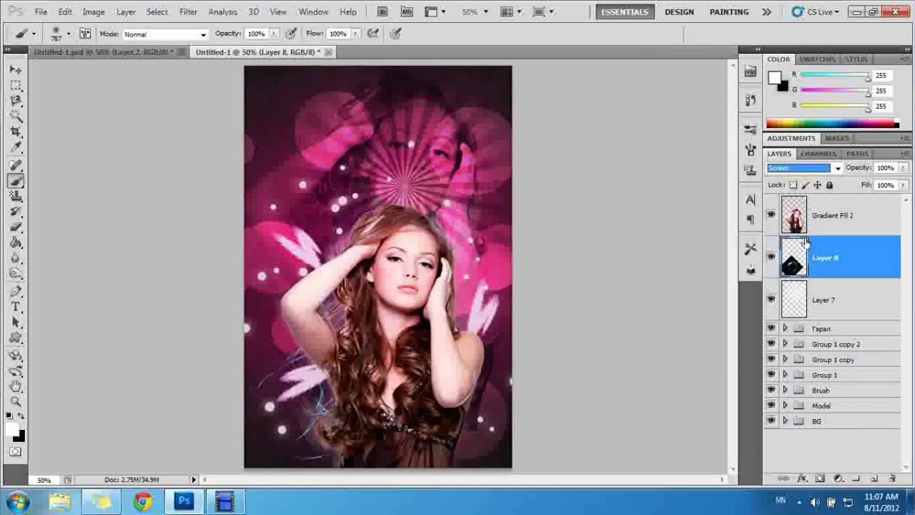
{"action": "key", "text": "ctrl+u"}
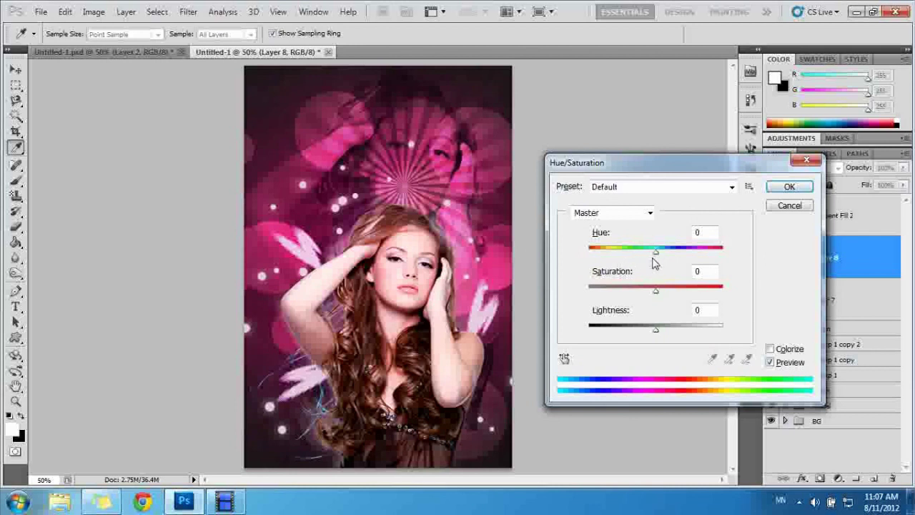
{"action": "left_click", "coordinate": [769, 348]}
{"action": "left_click_drag", "start_coordinate": [588, 255], "coordinate": [706, 255]}
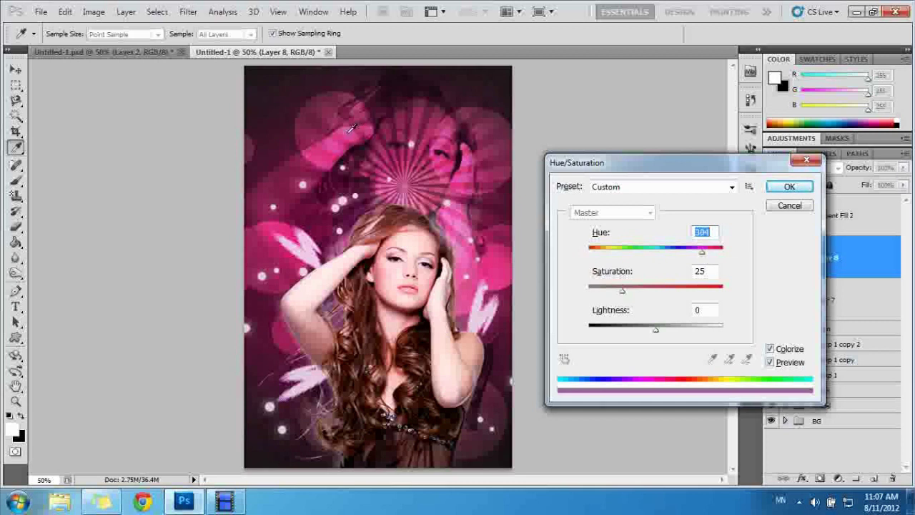
{"action": "left_click", "coordinate": [790, 187]}
Duplicate the streaks layer and shift the copy up and to the right
{"action": "left_click_drag", "start_coordinate": [826, 263], "coordinate": [874, 478]}
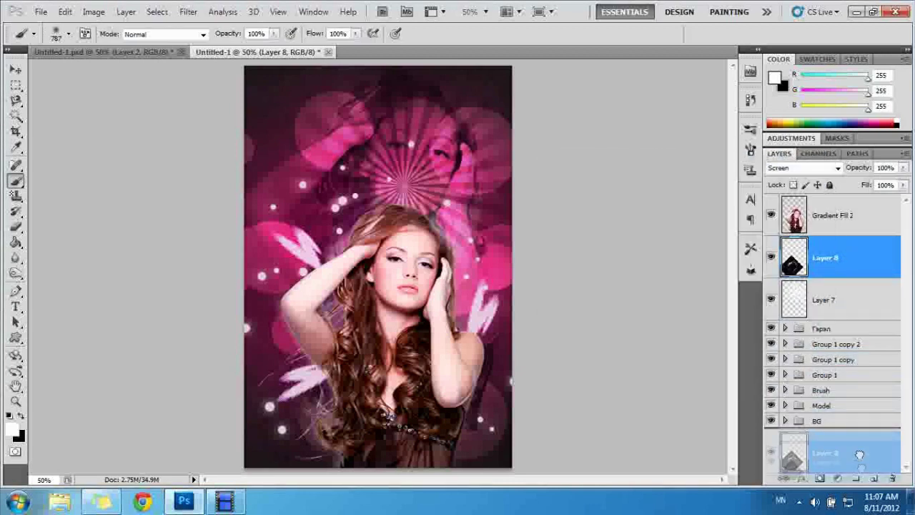
{"action": "key", "text": "ctrl+t"}
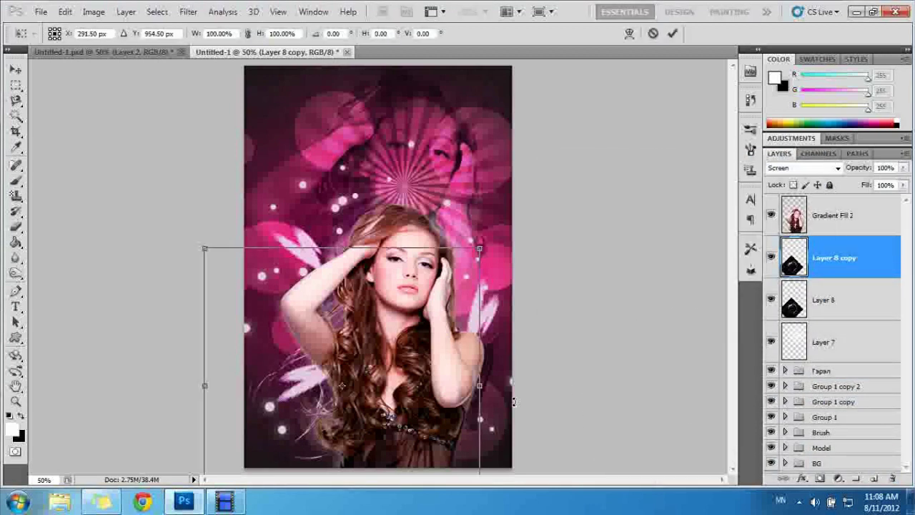
{"action": "mouse_move", "coordinate": [397, 439]}
{"action": "left_mouse_down"}
{"action": "mouse_move", "coordinate": [543, 323]}
{"action": "mouse_move", "coordinate": [490, 371]}
{"action": "left_mouse_up"}
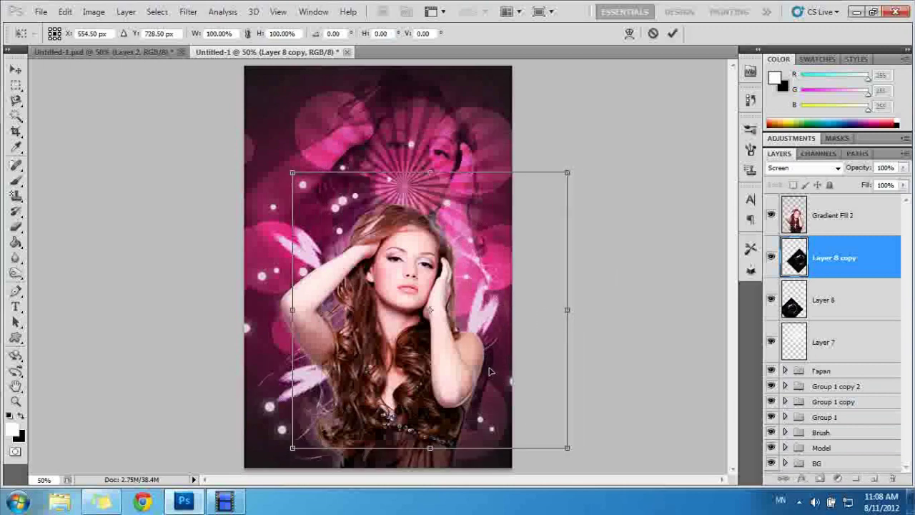
{"action": "key", "text": "Return"}
Select the Gradient Fill 2 layer, check the reference poster, and go back to the working poster
{"action": "key", "text": "b"}
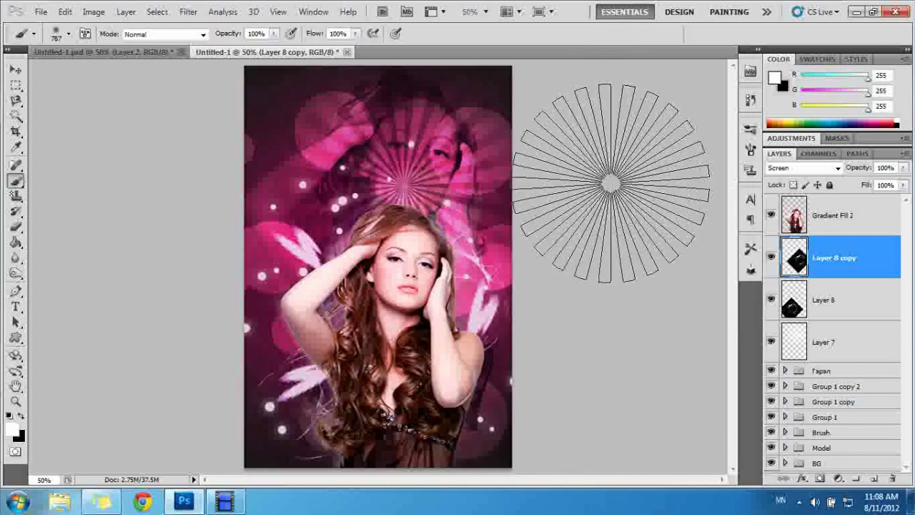
{"action": "left_click", "coordinate": [836, 208]}
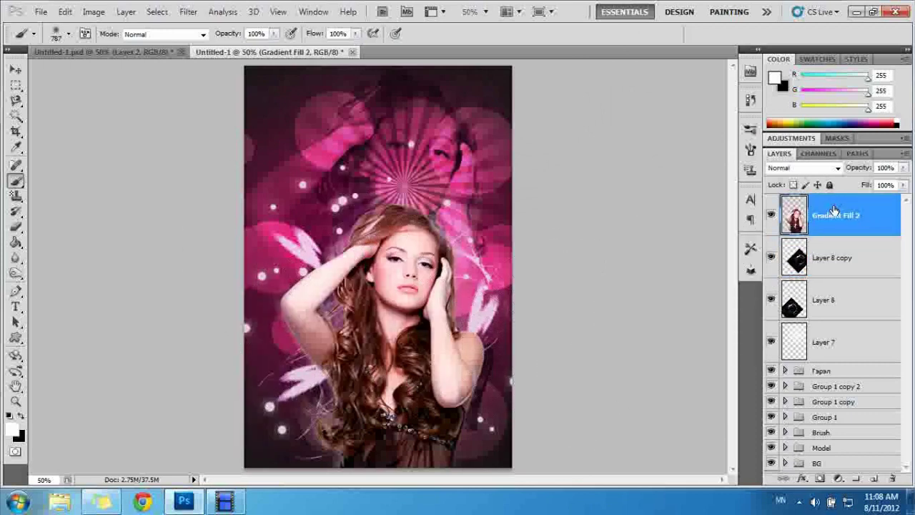
{"action": "left_click", "coordinate": [72, 52]}
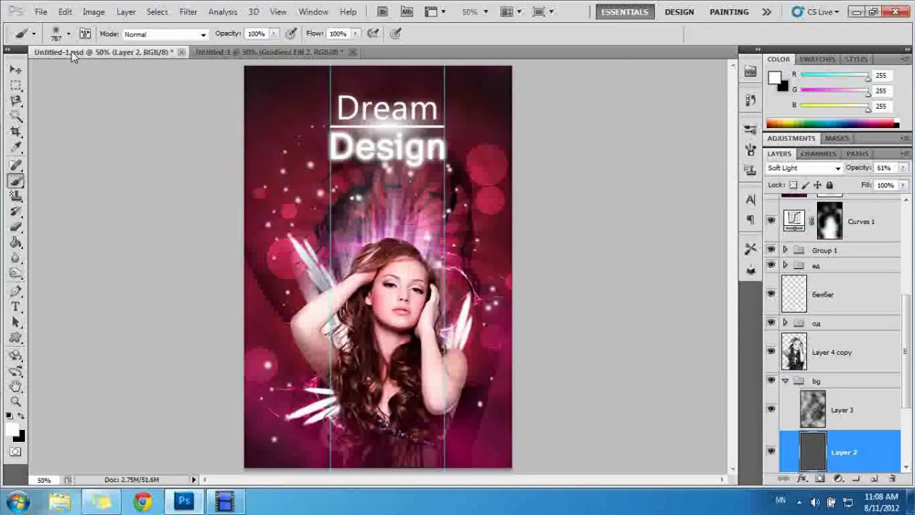
{"action": "left_click", "coordinate": [237, 53]}
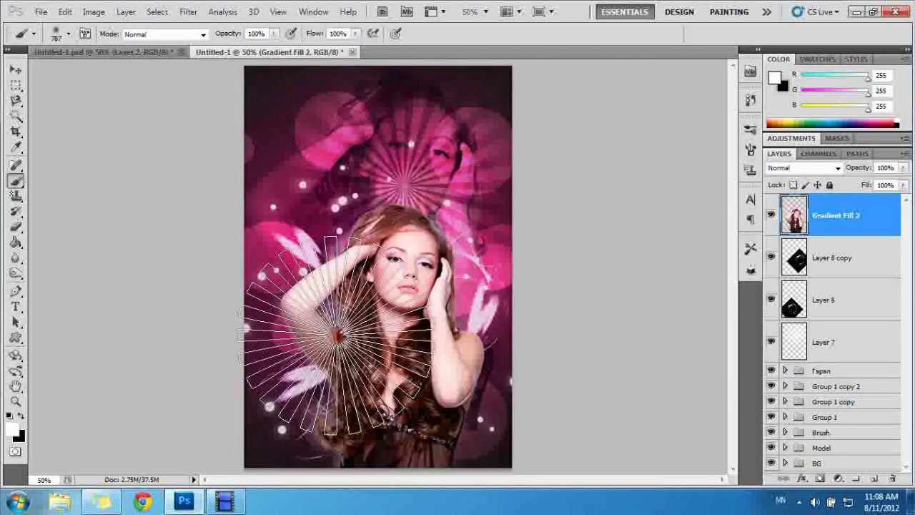
Set the foreground to dark magenta #8c1649 and render Clouds on a new layer
{"action": "left_click", "coordinate": [11, 430]}
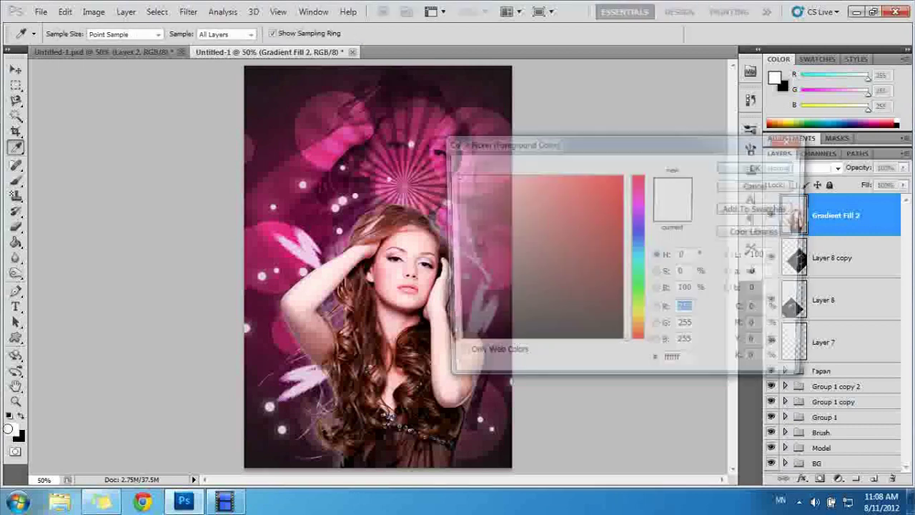
{"action": "left_click", "coordinate": [313, 189]}
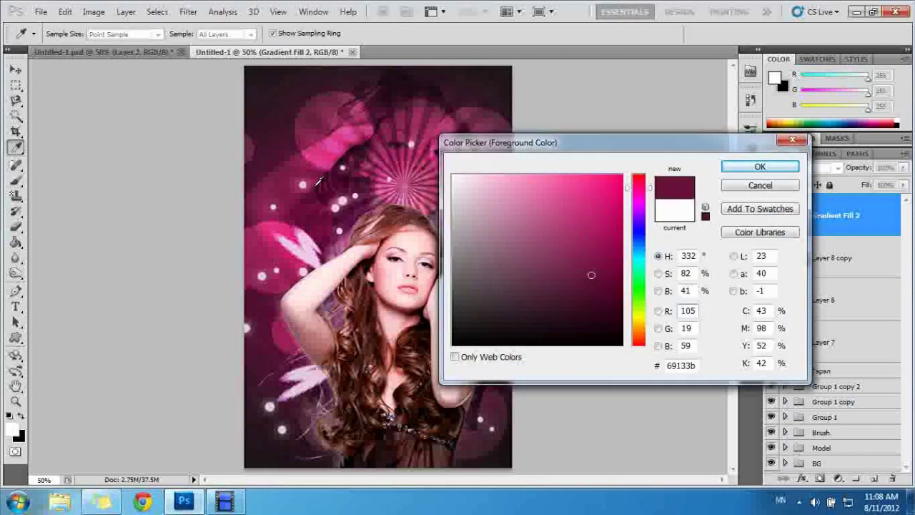
{"action": "left_click", "coordinate": [315, 183]}
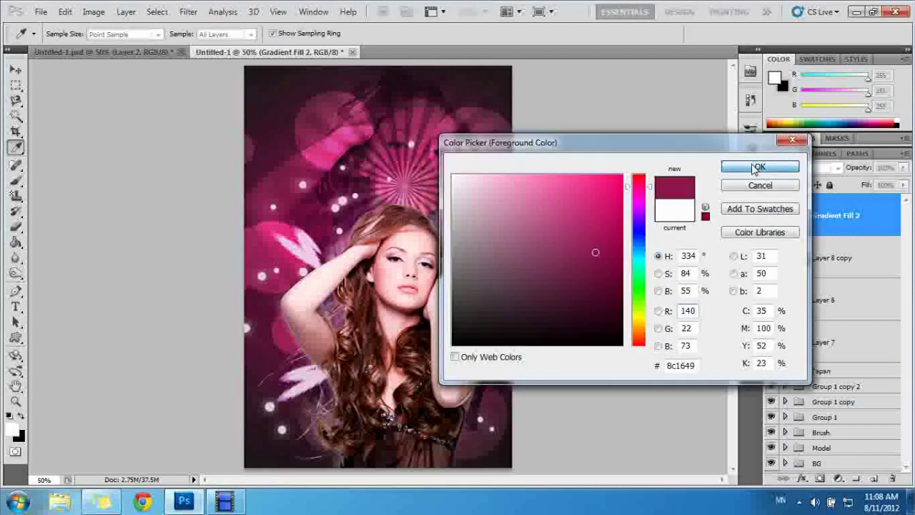
{"action": "left_click", "coordinate": [758, 167]}
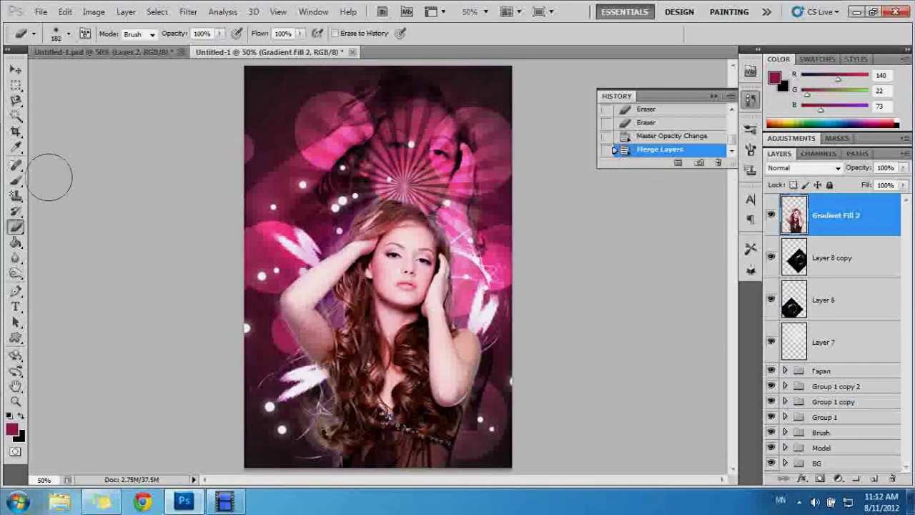
{"action": "left_click", "coordinate": [873, 478]}
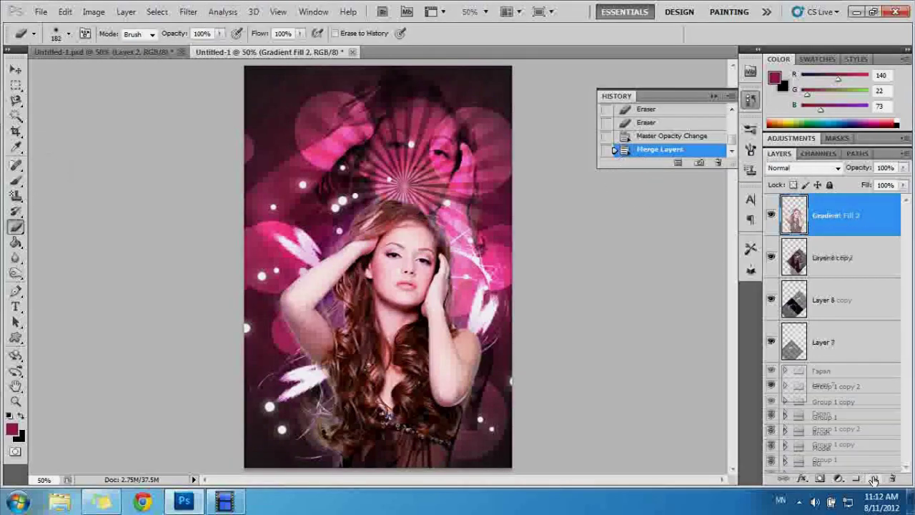
{"action": "left_click", "coordinate": [186, 15]}
{"action": "mouse_move", "coordinate": [223, 199]}
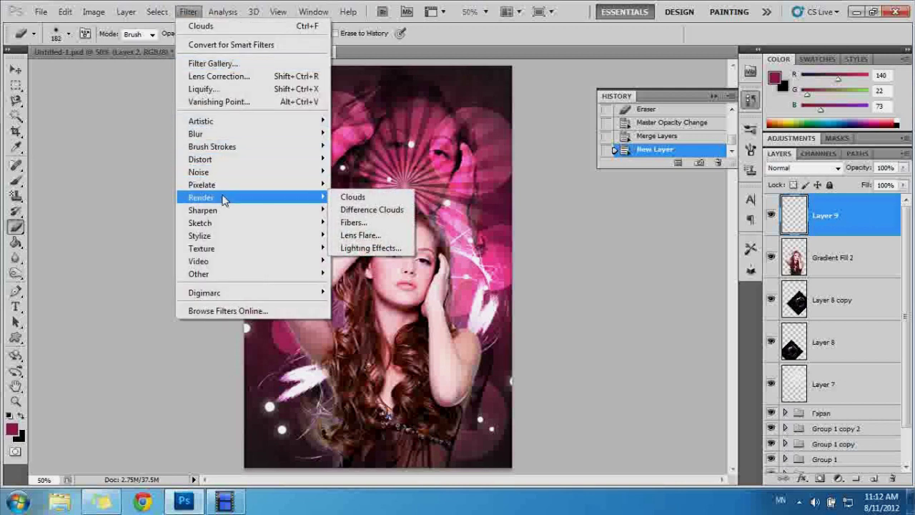
{"action": "left_click", "coordinate": [352, 197]}
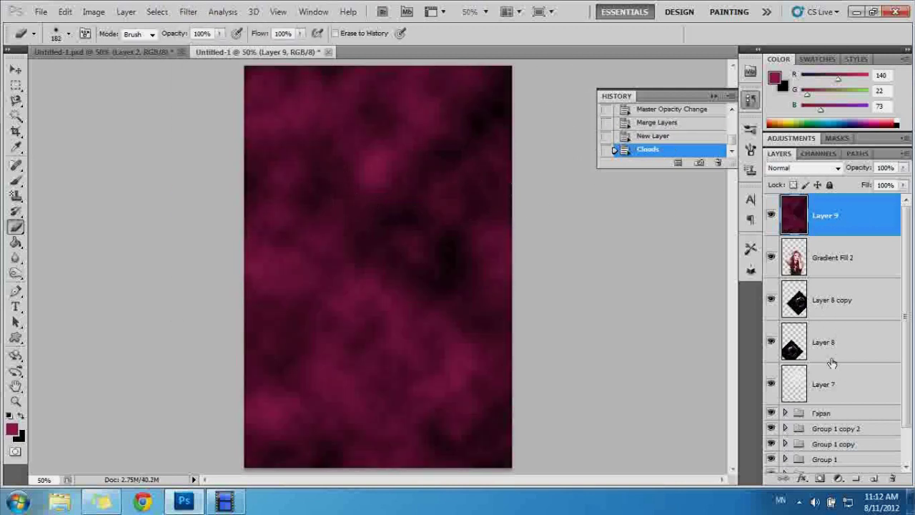
Mask the clouds off the top, the portrait and the shoulders, keeping them only at the bottom
{"action": "left_click", "coordinate": [821, 478]}
{"action": "left_click_drag", "start_coordinate": [293, 90], "coordinate": [493, 114]}
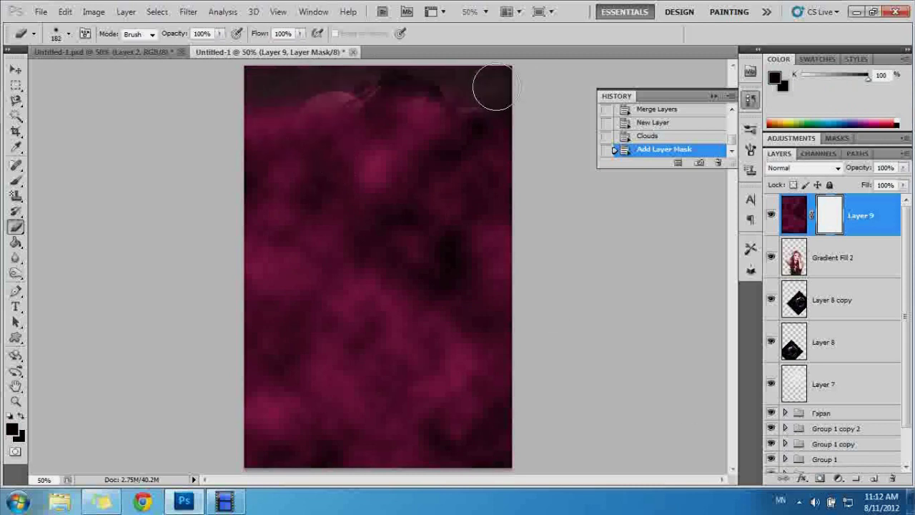
{"action": "left_click_drag", "start_coordinate": [236, 155], "coordinate": [205, 169]}
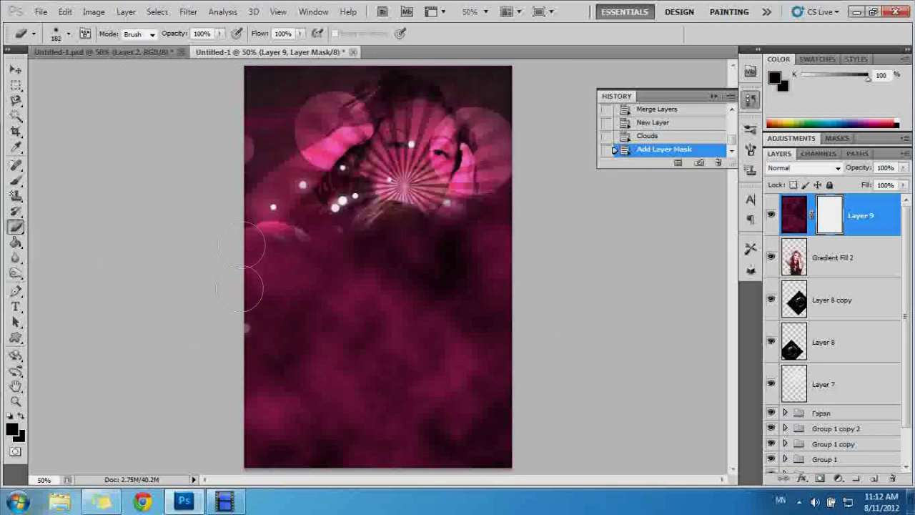
{"action": "mouse_move", "coordinate": [265, 279]}
{"action": "left_mouse_down"}
{"action": "mouse_move", "coordinate": [468, 231]}
{"action": "mouse_move", "coordinate": [482, 291]}
{"action": "mouse_move", "coordinate": [429, 285]}
{"action": "left_mouse_up"}
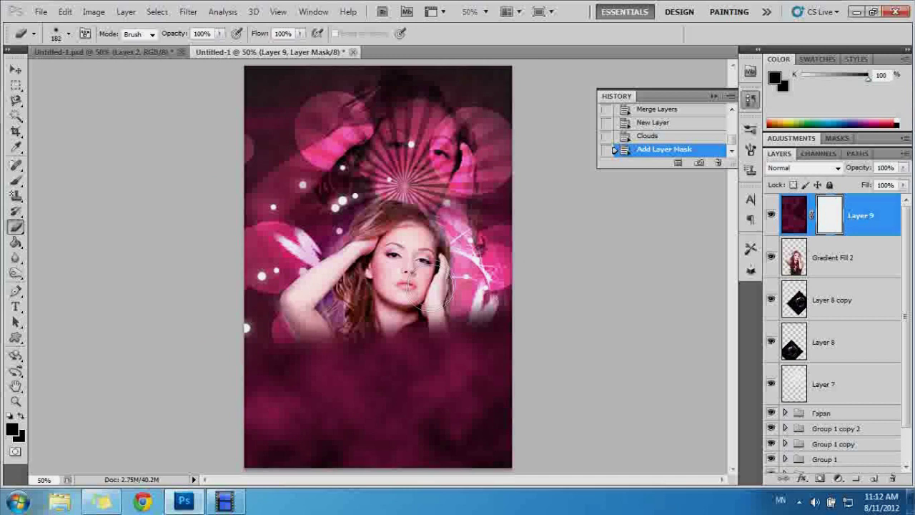
{"action": "mouse_move", "coordinate": [553, 328]}
{"action": "left_mouse_down"}
{"action": "mouse_move", "coordinate": [315, 330]}
{"action": "mouse_move", "coordinate": [198, 302]}
{"action": "left_mouse_up"}
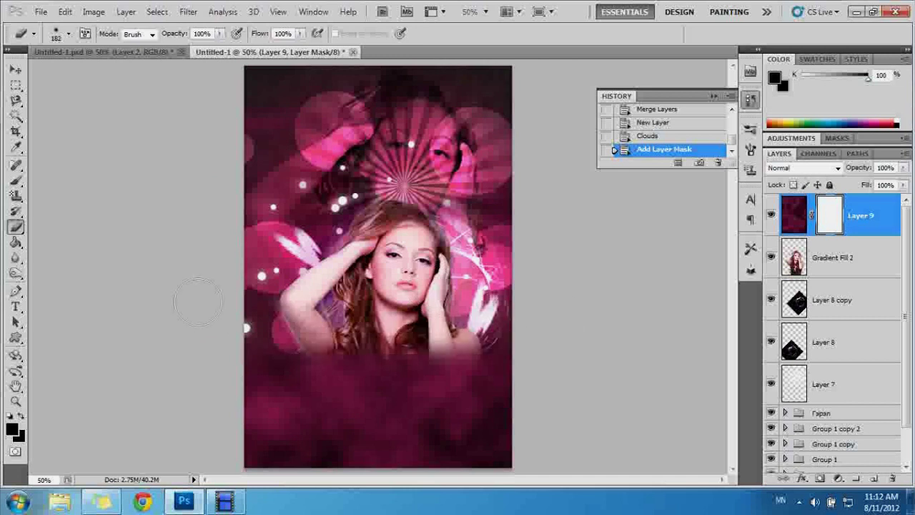
Set the cloud layer to Soft Light blend mode at 67% opacity
{"action": "left_click", "coordinate": [838, 169]}
{"action": "left_click", "coordinate": [810, 173]}
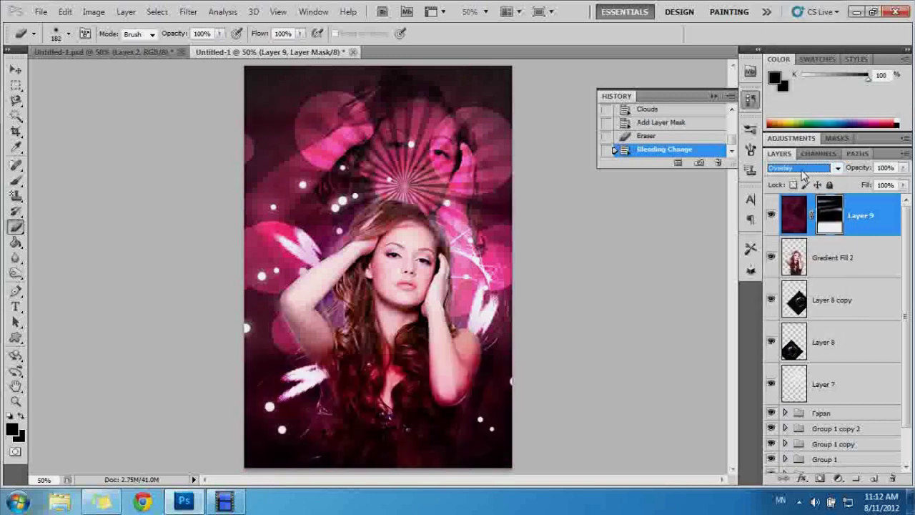
{"action": "left_click", "coordinate": [837, 169]}
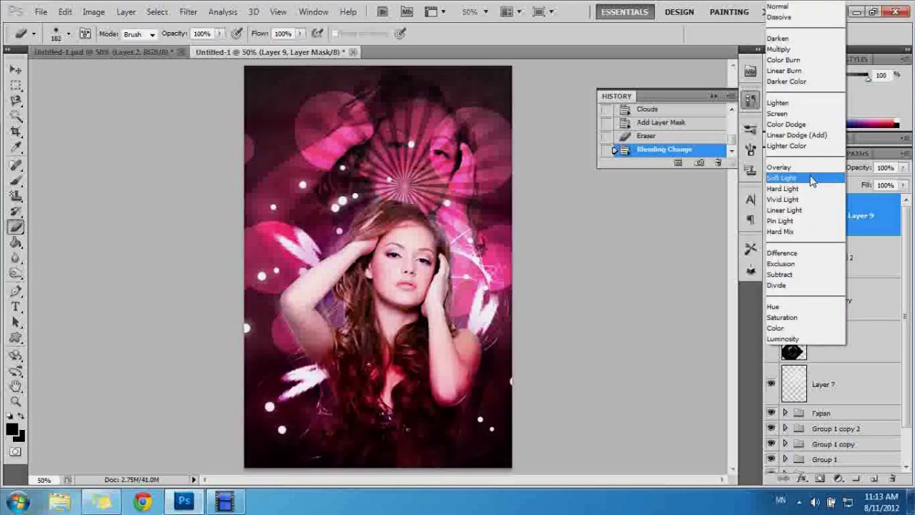
{"action": "left_click", "coordinate": [813, 179]}
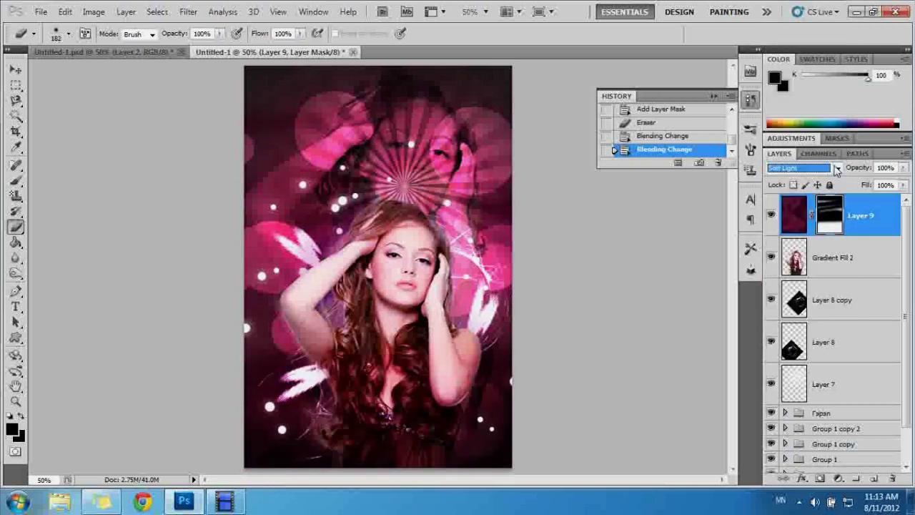
{"action": "left_click", "coordinate": [838, 168]}
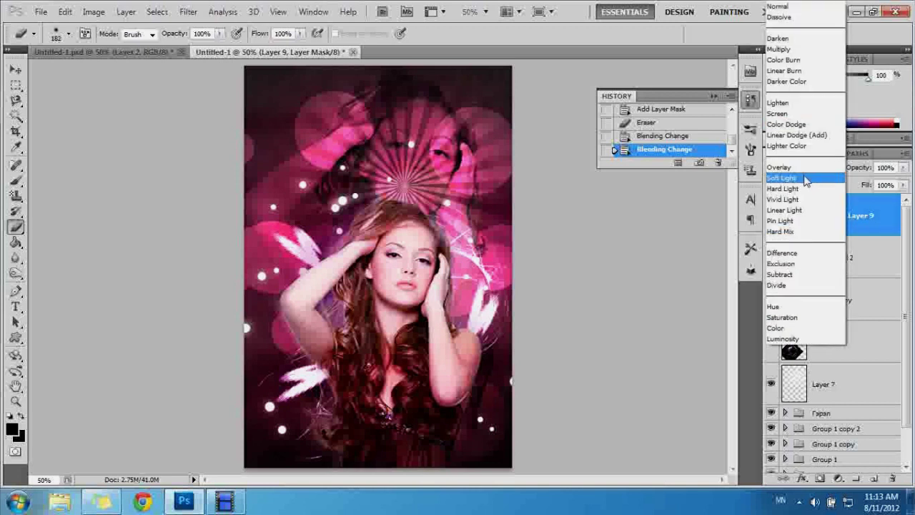
{"action": "left_click", "coordinate": [904, 168]}
{"action": "left_click_drag", "start_coordinate": [904, 167], "coordinate": [869, 184]}
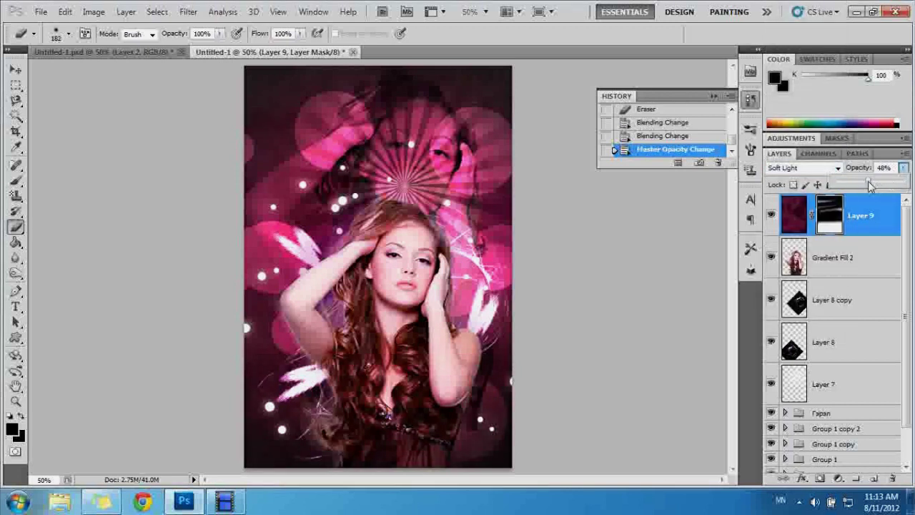
Mask away clouds at the left and right edges, then view the reference poster
{"action": "left_click_drag", "start_coordinate": [266, 346], "coordinate": [304, 364]}
{"action": "mouse_move", "coordinate": [466, 354]}
{"action": "left_mouse_down"}
{"action": "mouse_move", "coordinate": [488, 355]}
{"action": "mouse_move", "coordinate": [476, 356]}
{"action": "left_mouse_up"}
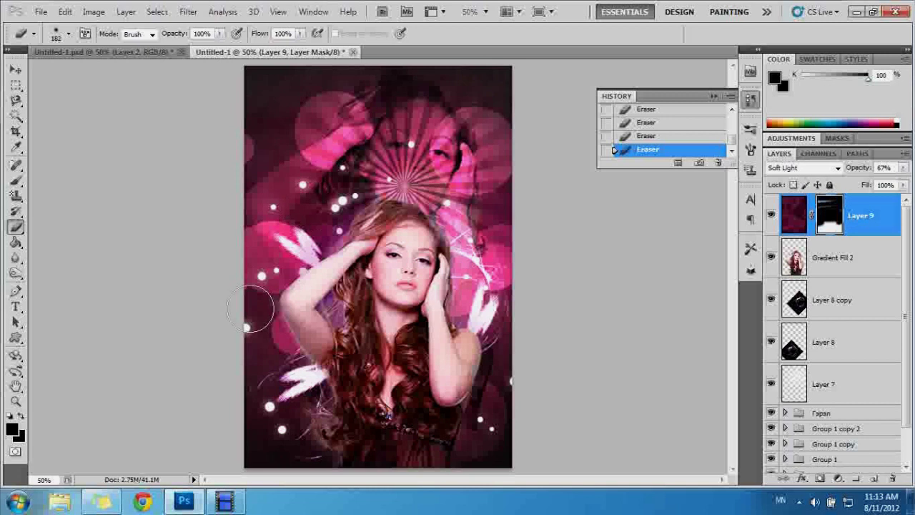
{"action": "left_click", "coordinate": [110, 53]}
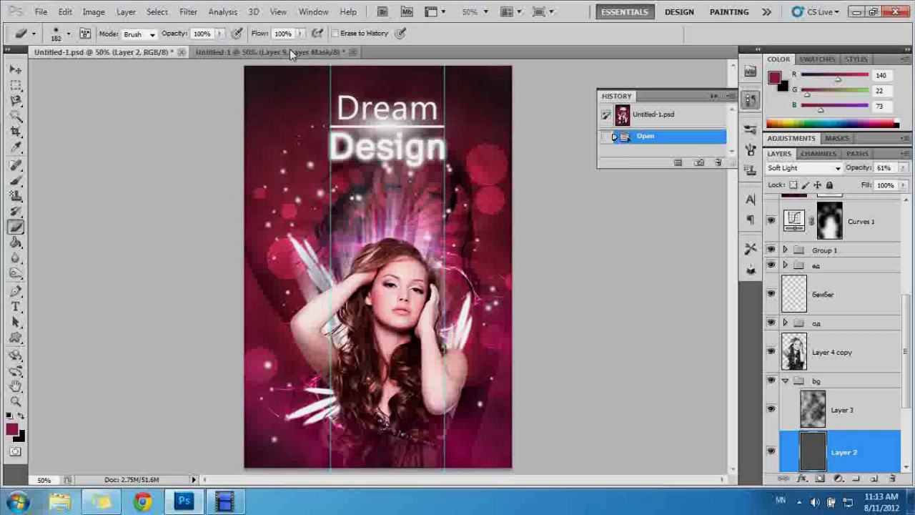
Back in the working poster, type 'Dream' in white near the top
{"action": "left_click", "coordinate": [291, 53]}
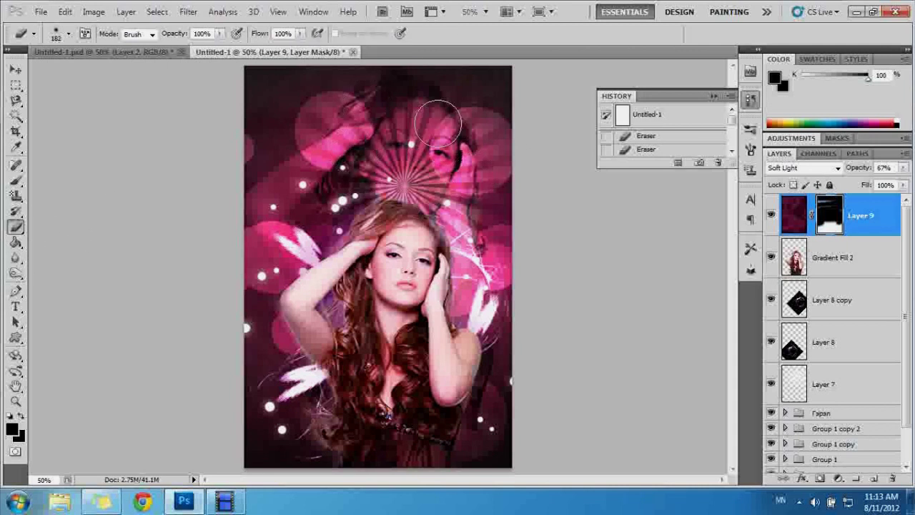
{"action": "left_click", "coordinate": [15, 306]}
{"action": "left_click", "coordinate": [329, 169]}
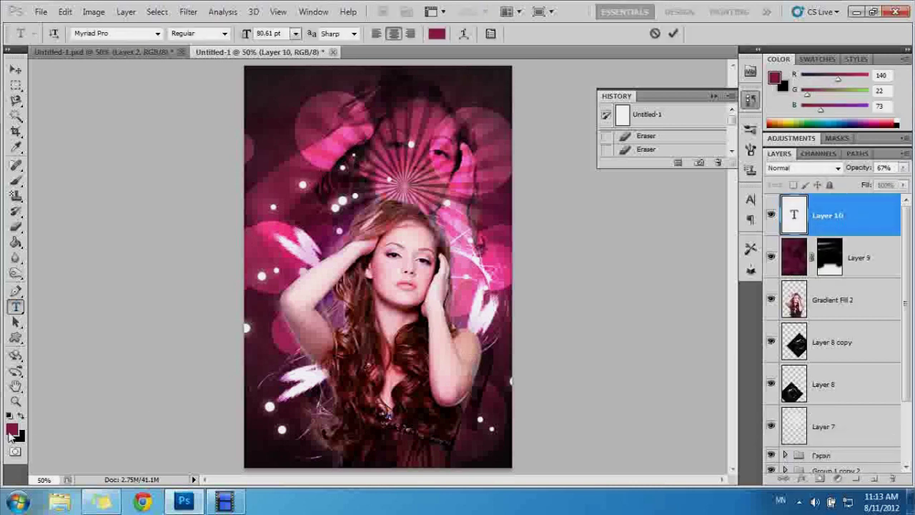
{"action": "left_click", "coordinate": [11, 430]}
{"action": "left_click", "coordinate": [455, 175]}
{"action": "left_click", "coordinate": [757, 169]}
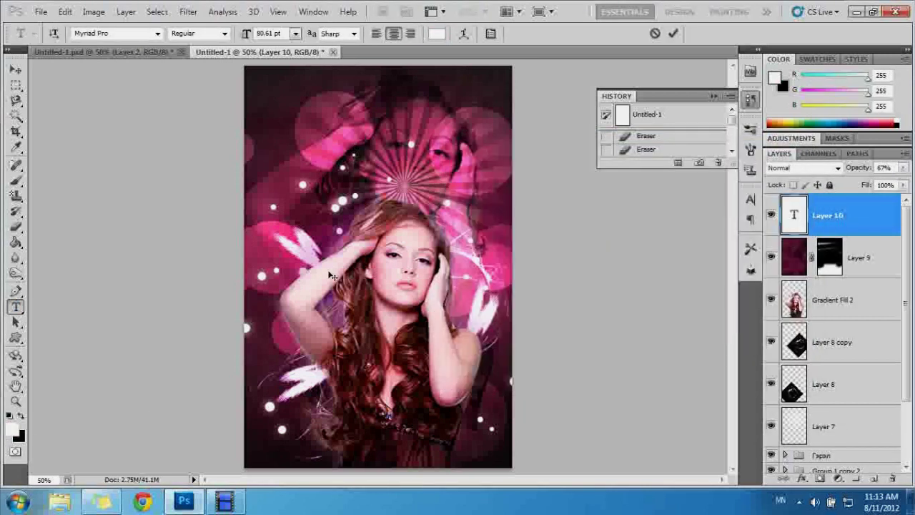
{"action": "type", "text": "Бжу"}
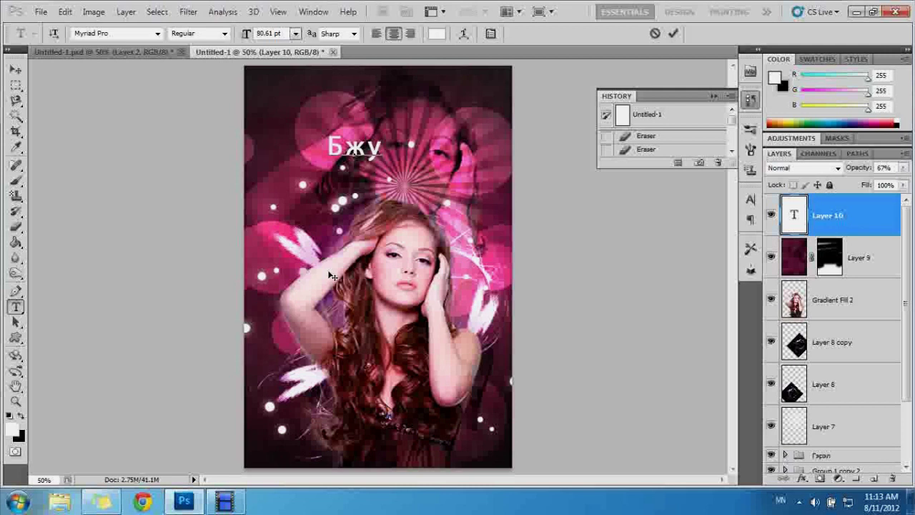
{"action": "key", "text": "BackSpace"}
{"action": "key", "text": "BackSpace"}
{"action": "key", "text": "BackSpace"}
{"action": "type", "text": "Dream"}
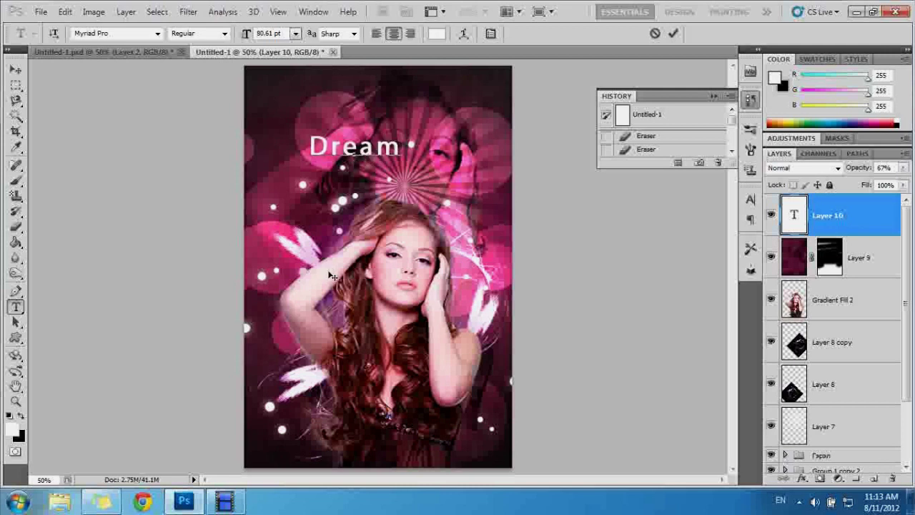
Move the Dream title up-right and scale it to about 134%
{"action": "left_click", "coordinate": [15, 69]}
{"action": "left_click_drag", "start_coordinate": [346, 155], "coordinate": [374, 140]}
{"action": "key", "text": "ctrl+t"}
{"action": "mouse_move", "coordinate": [432, 115]}
{"action": "left_mouse_down"}
{"action": "mouse_move", "coordinate": [463, 106]}
{"action": "mouse_move", "coordinate": [424, 123]}
{"action": "left_mouse_up"}
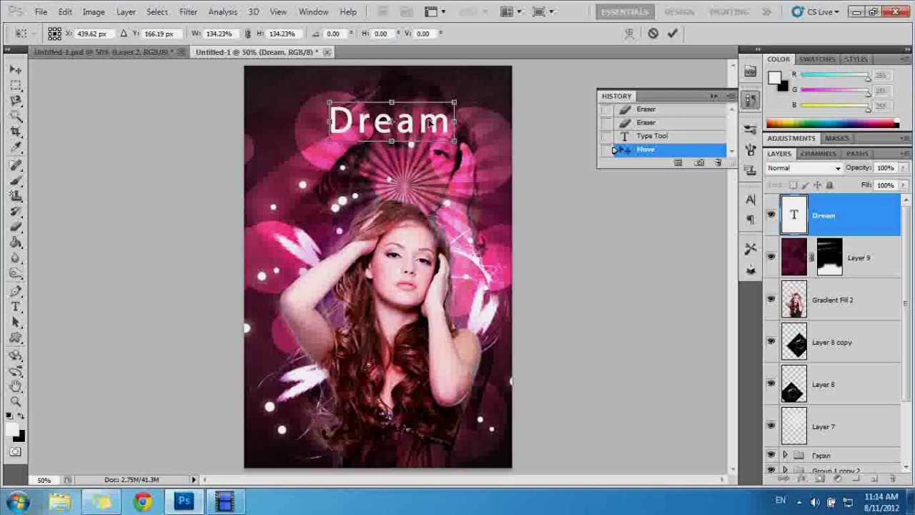
{"action": "key", "text": "Return"}
On a new layer, fill a thin white strip beneath Dream as an underline
{"action": "left_click", "coordinate": [16, 84]}
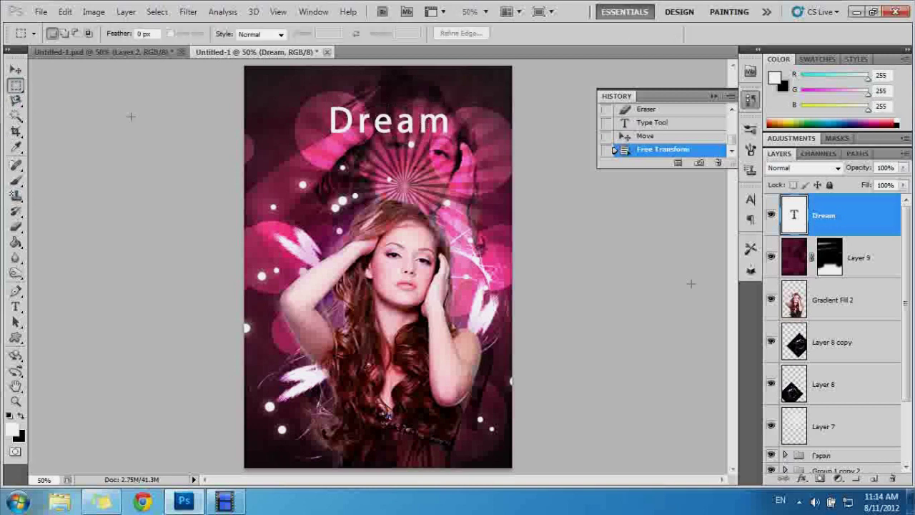
{"action": "left_click", "coordinate": [873, 479]}
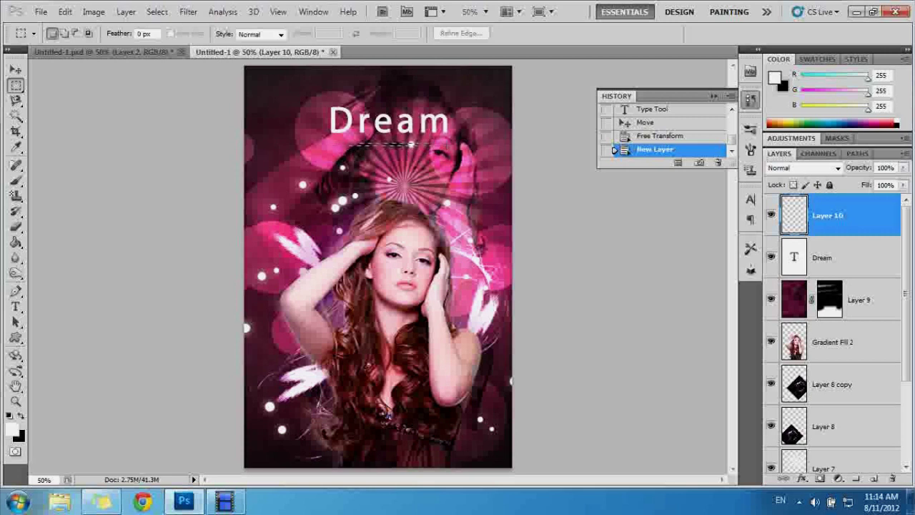
{"action": "left_click_drag", "start_coordinate": [412, 143], "coordinate": [449, 148]}
{"action": "left_click", "coordinate": [16, 243]}
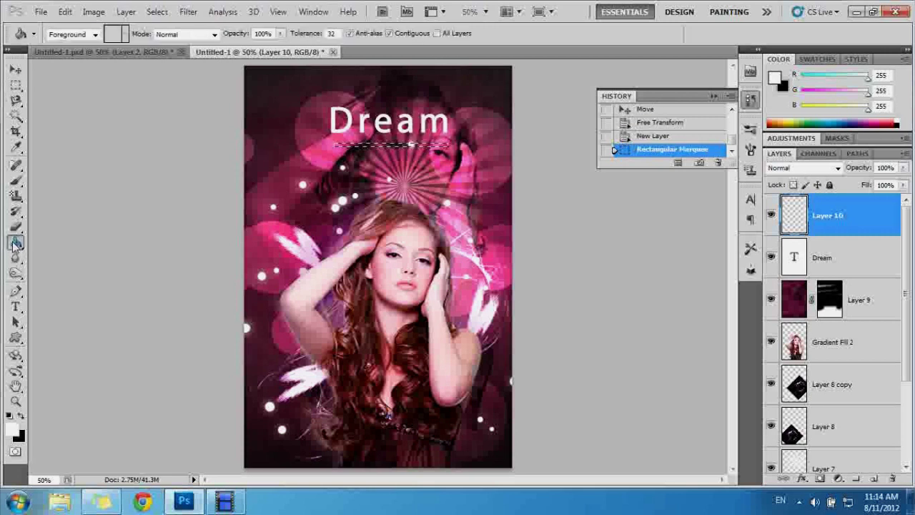
{"action": "left_click", "coordinate": [351, 143]}
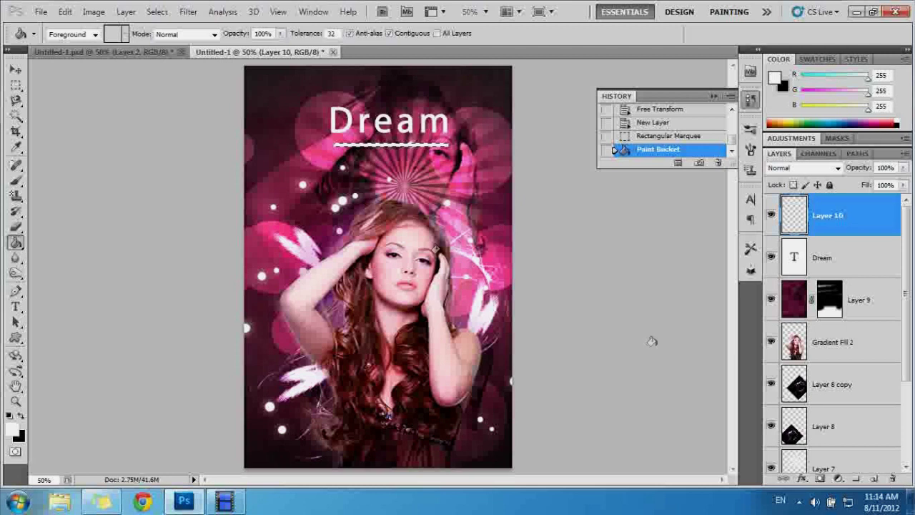
{"action": "left_click", "coordinate": [15, 116]}
{"action": "left_click", "coordinate": [392, 167]}
{"action": "key", "text": "ctrl+d"}
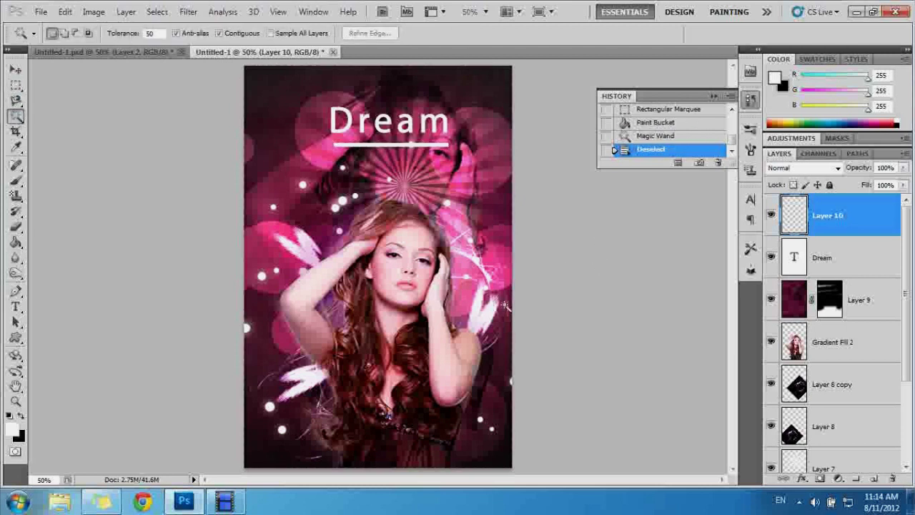
Choose a soft round brush tip sized about 308 px
{"action": "left_click", "coordinate": [15, 179]}
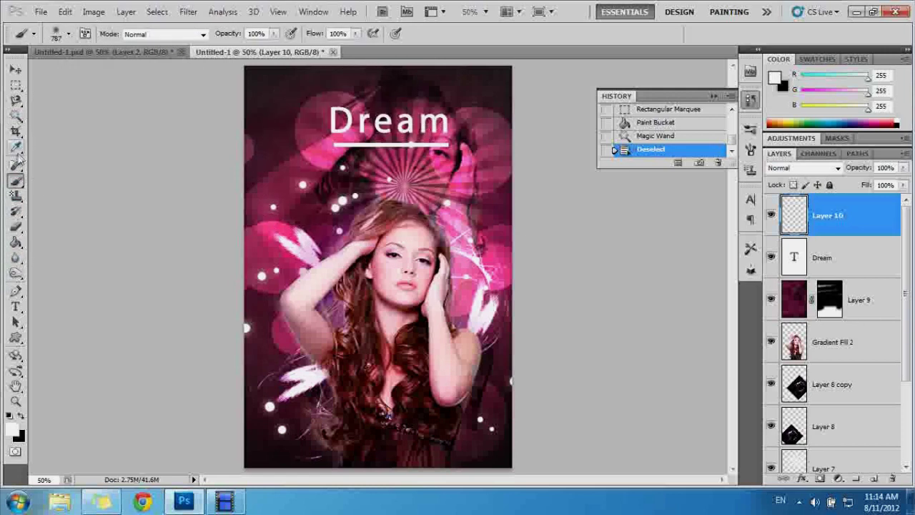
{"action": "left_click", "coordinate": [69, 35]}
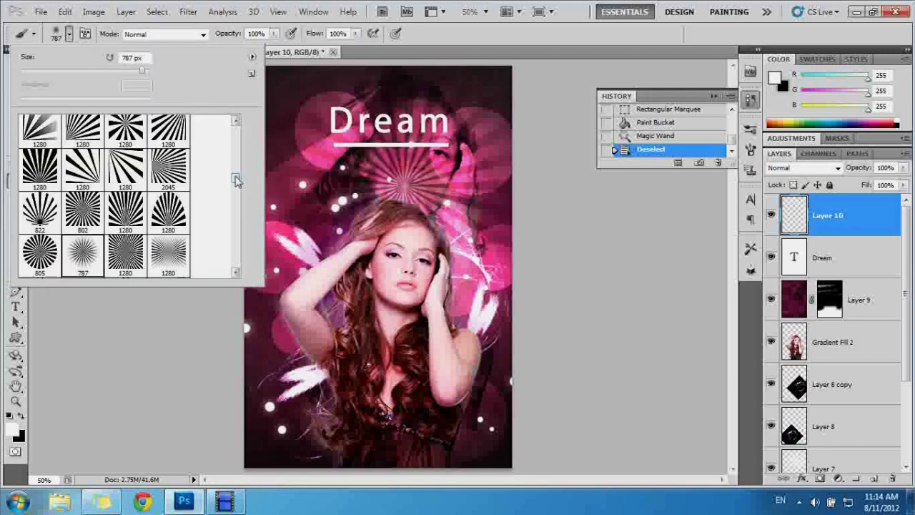
{"action": "left_click_drag", "start_coordinate": [236, 178], "coordinate": [239, 129]}
{"action": "left_click", "coordinate": [141, 139]}
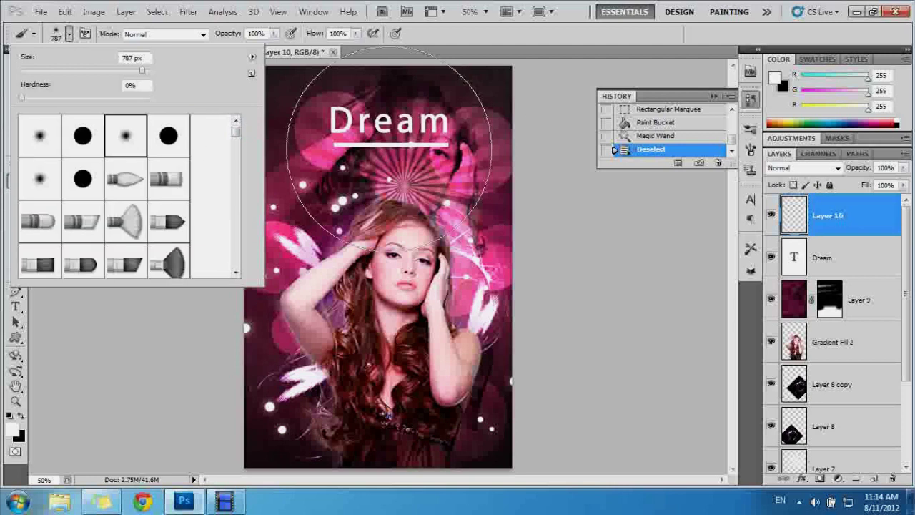
{"action": "right_click", "coordinate": [401, 155]}
{"action": "left_click_drag", "start_coordinate": [449, 179], "coordinate": [448, 177]}
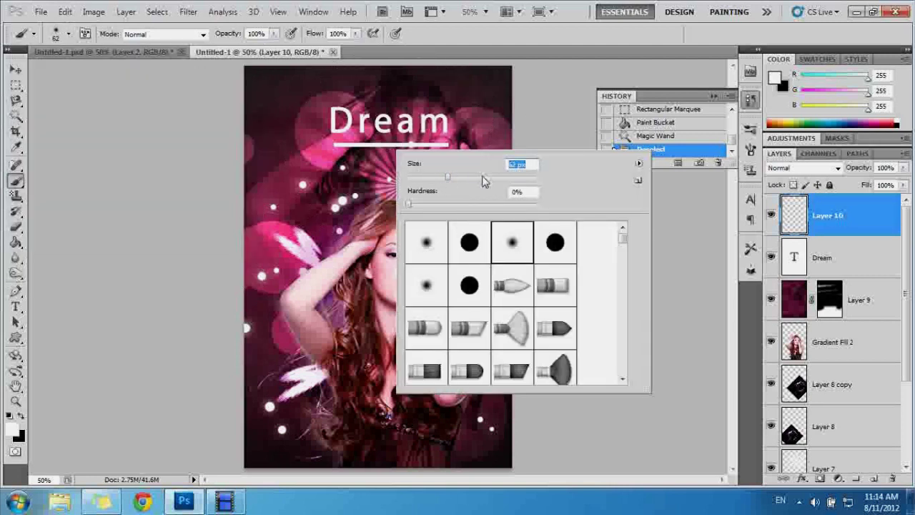
{"action": "left_click", "coordinate": [508, 179]}
{"action": "left_click_drag", "start_coordinate": [512, 180], "coordinate": [520, 179]}
On a new layer, paint a white spot on the underline and squash it into a flat glow
{"action": "left_click", "coordinate": [874, 479]}
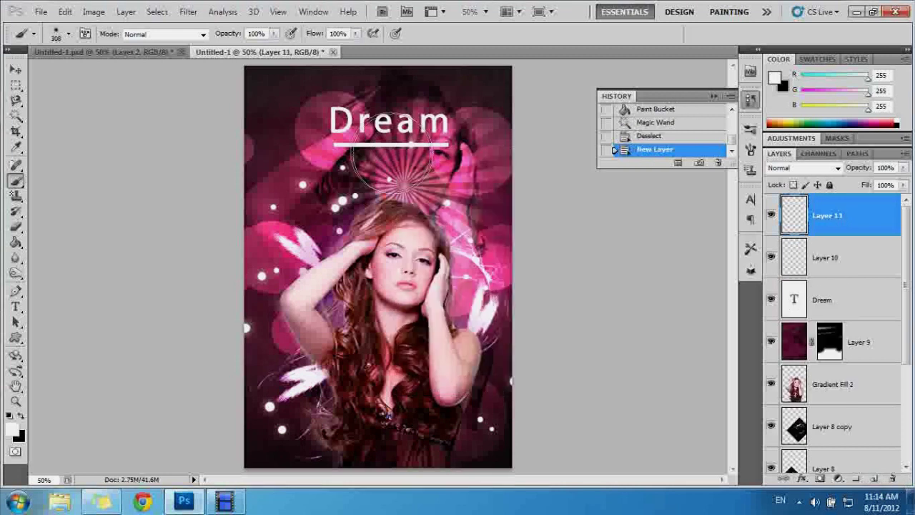
{"action": "left_click", "coordinate": [392, 148]}
{"action": "key", "text": "ctrl+t"}
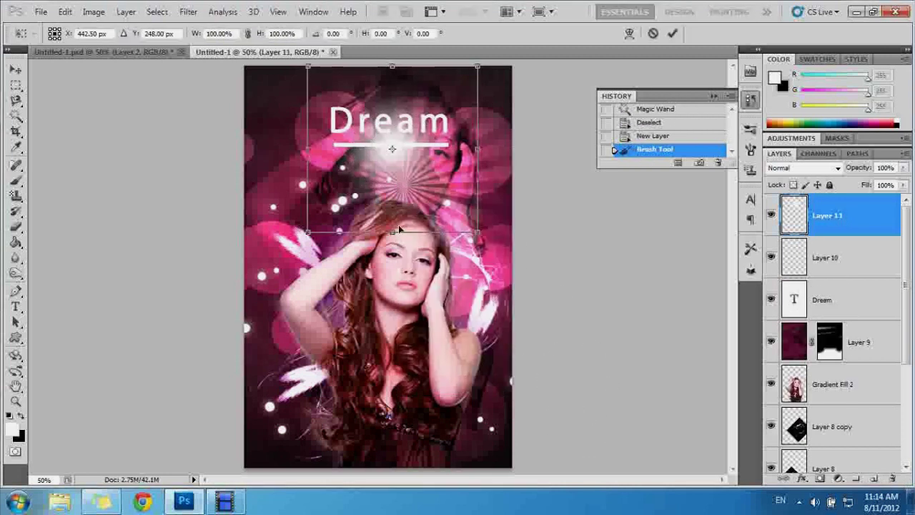
{"action": "mouse_move", "coordinate": [392, 66]}
{"action": "left_mouse_down"}
{"action": "mouse_move", "coordinate": [394, 166]}
{"action": "mouse_move", "coordinate": [420, 139]}
{"action": "left_mouse_up"}
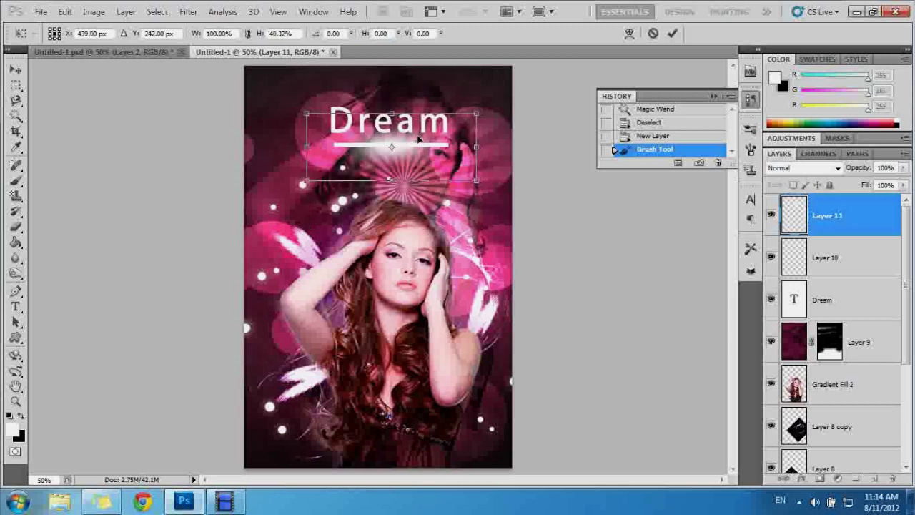
{"action": "key", "text": "Return"}
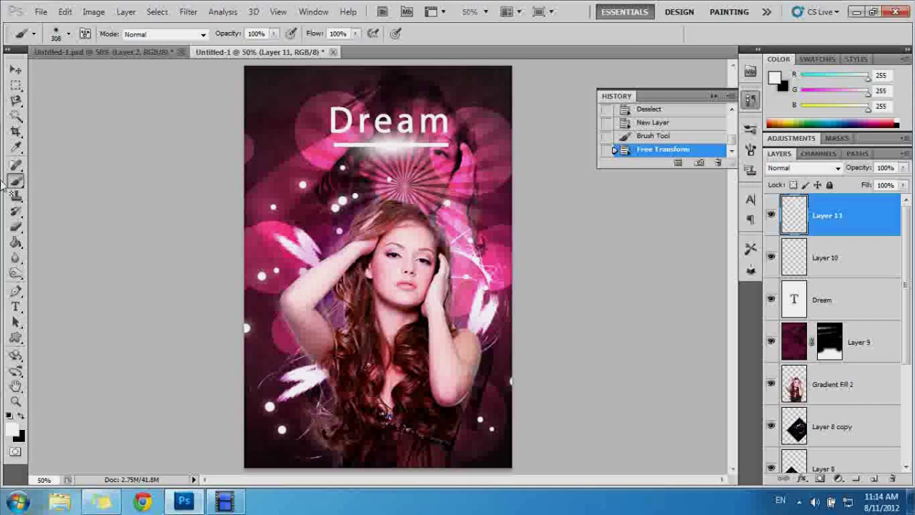
Add the text 'Psd' centred below the underline
{"action": "left_click", "coordinate": [15, 306]}
{"action": "left_click", "coordinate": [372, 170]}
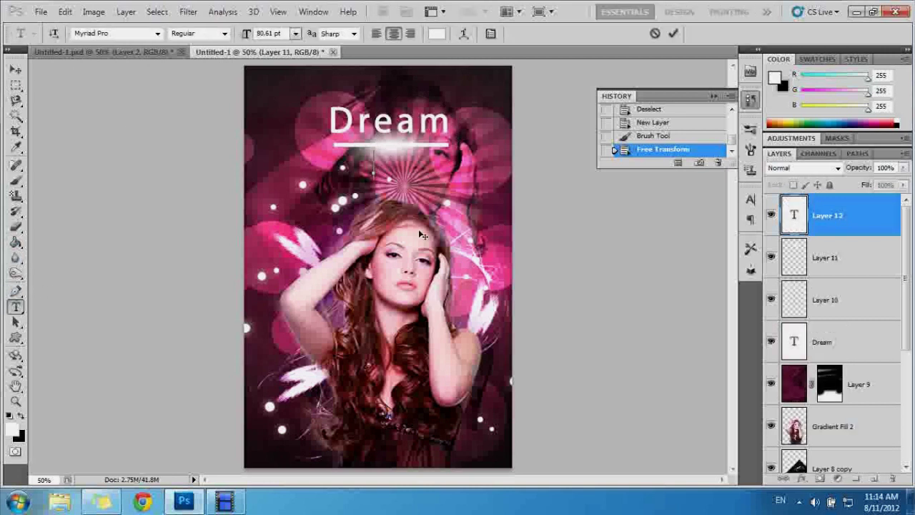
{"action": "type", "text": "Psd"}
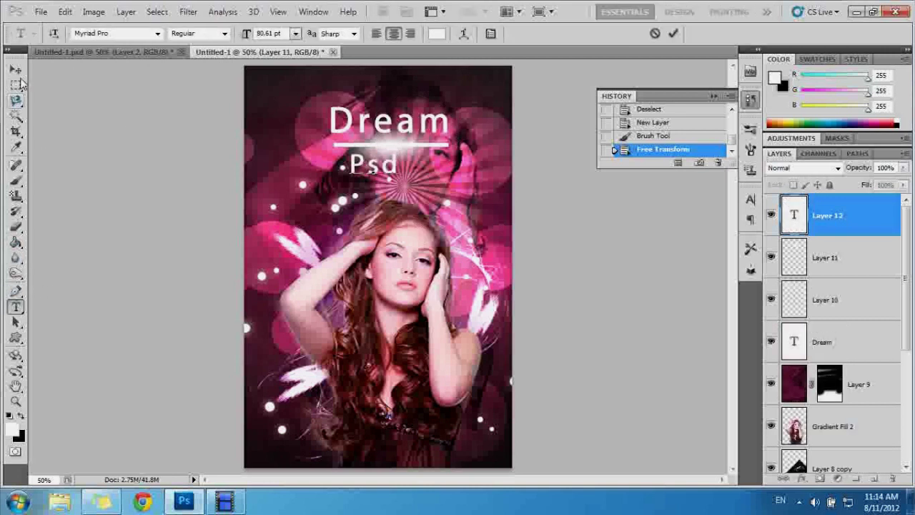
{"action": "left_click", "coordinate": [15, 69]}
{"action": "left_click_drag", "start_coordinate": [371, 169], "coordinate": [387, 167]}
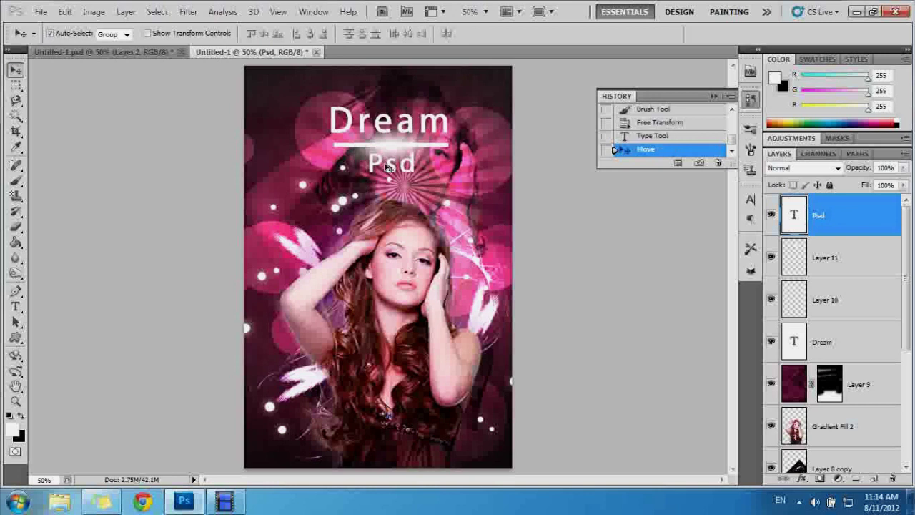
Apply an Outer Glow layer effect to the Psd text
{"action": "left_click", "coordinate": [839, 251]}
{"action": "left_click", "coordinate": [832, 220]}
{"action": "left_click", "coordinate": [804, 478]}
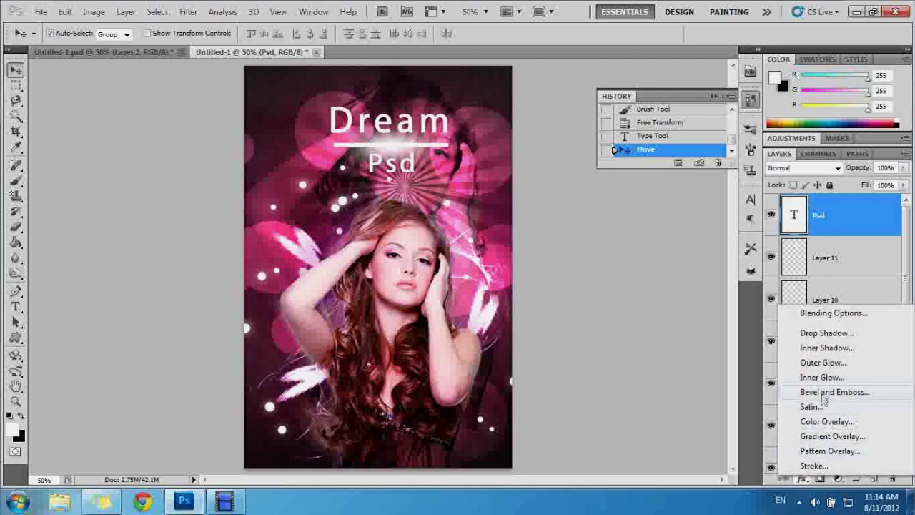
{"action": "key", "text": "Escape"}
{"action": "key", "text": "space"}
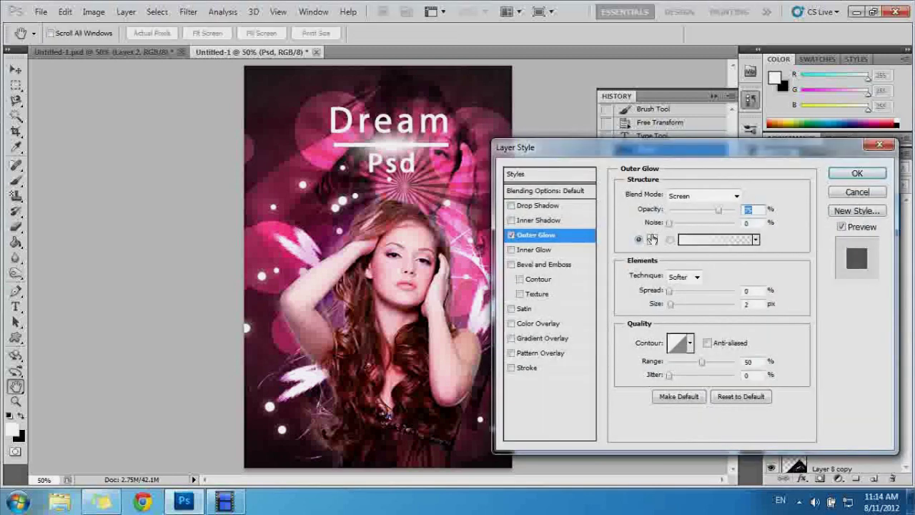
{"action": "left_click", "coordinate": [857, 173]}
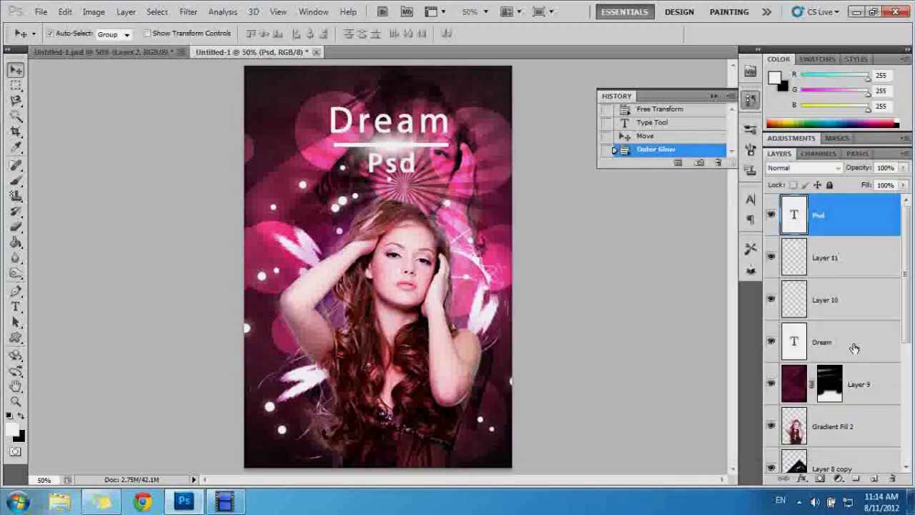
Copy the Psd glow style onto the Dream layer, then view the reference poster
{"action": "right_click", "coordinate": [885, 217]}
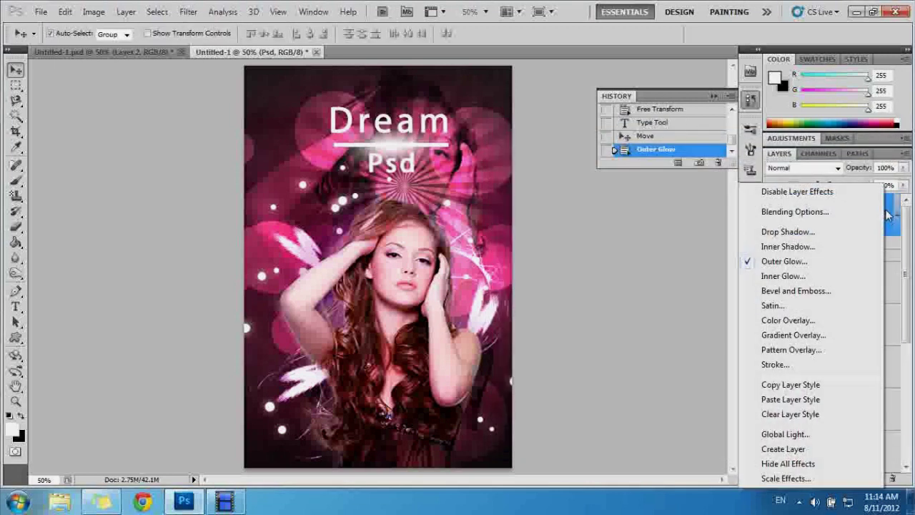
{"action": "left_click", "coordinate": [790, 384]}
{"action": "left_click", "coordinate": [823, 368]}
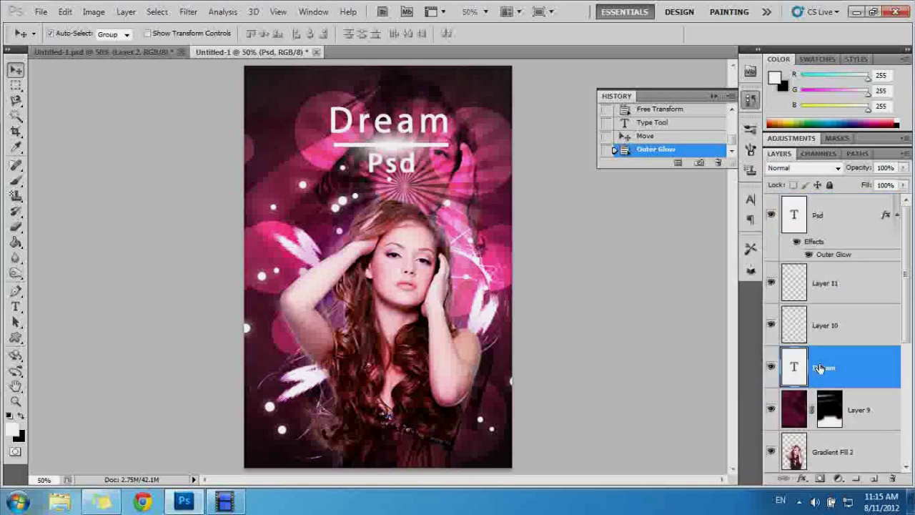
{"action": "right_click", "coordinate": [824, 368]}
{"action": "left_click", "coordinate": [719, 464]}
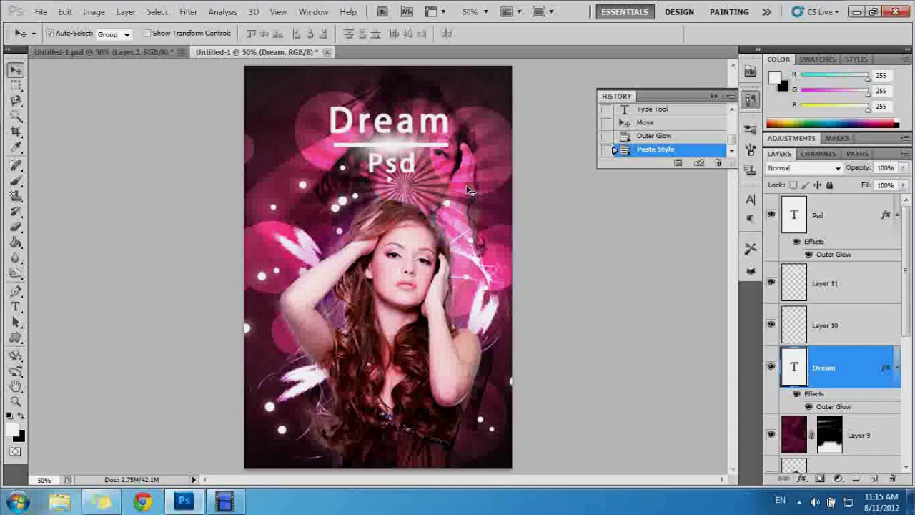
{"action": "left_click", "coordinate": [126, 53]}
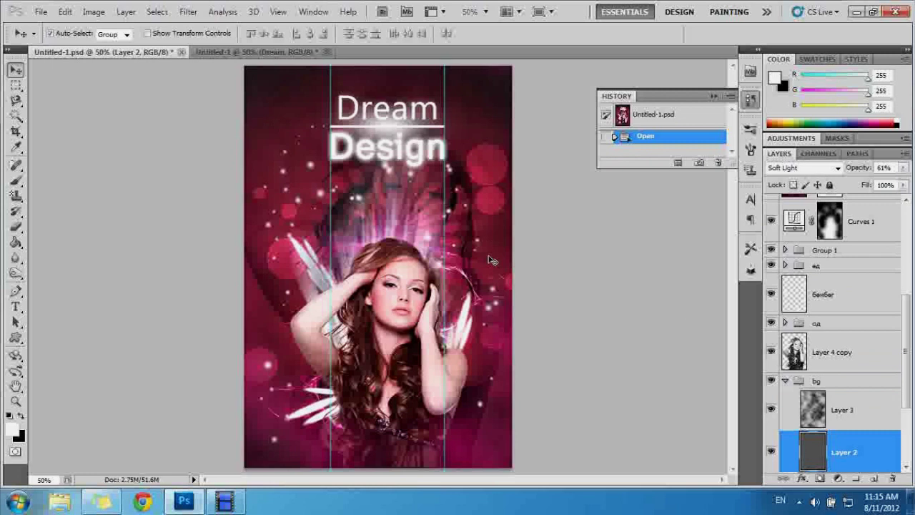
Toggle between the working poster and the Dream Design reference, ending on the working Untitled-1
{"action": "left_click", "coordinate": [236, 51]}
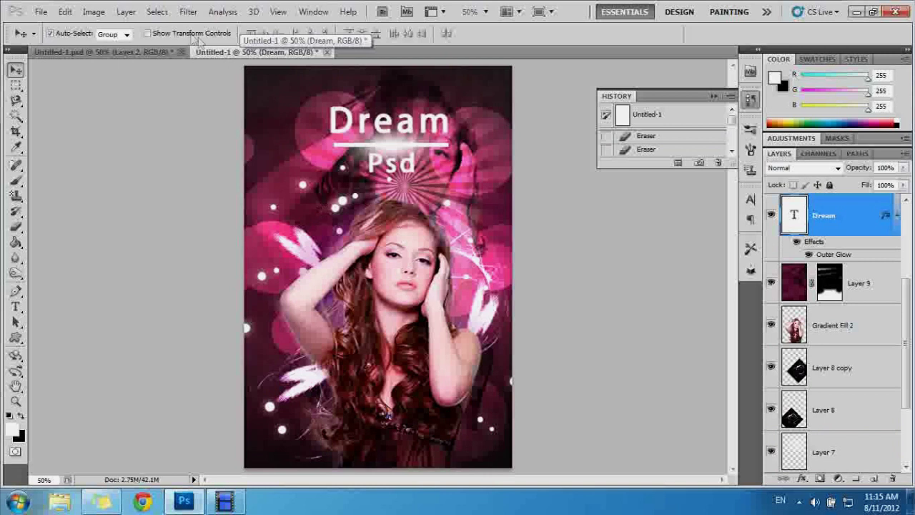
{"action": "left_click", "coordinate": [151, 52]}
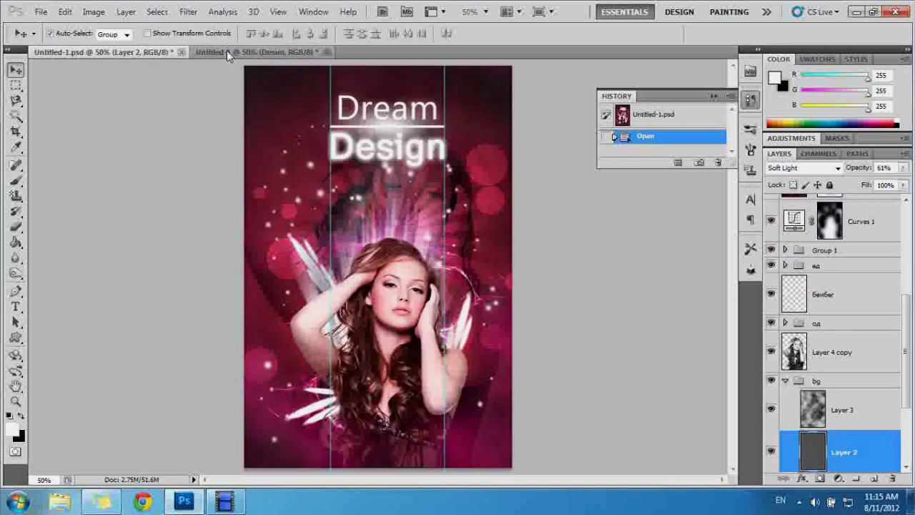
{"action": "left_click", "coordinate": [226, 51]}
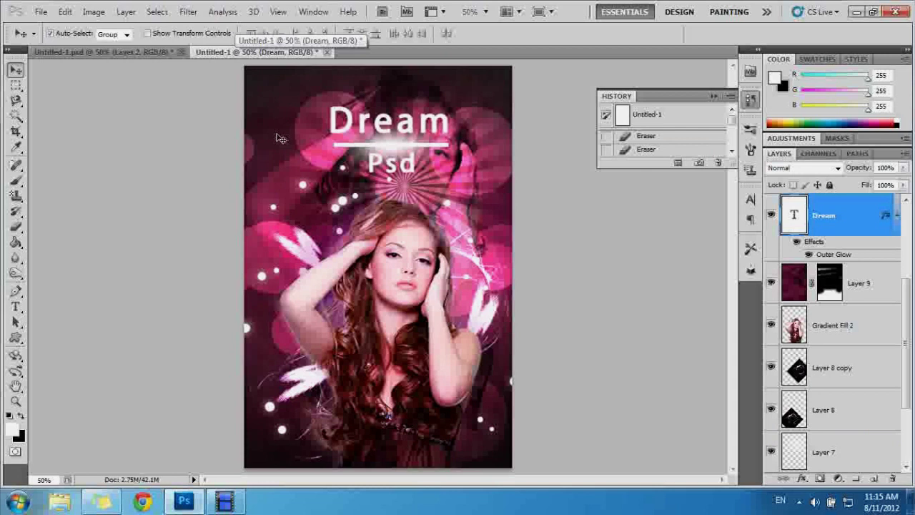